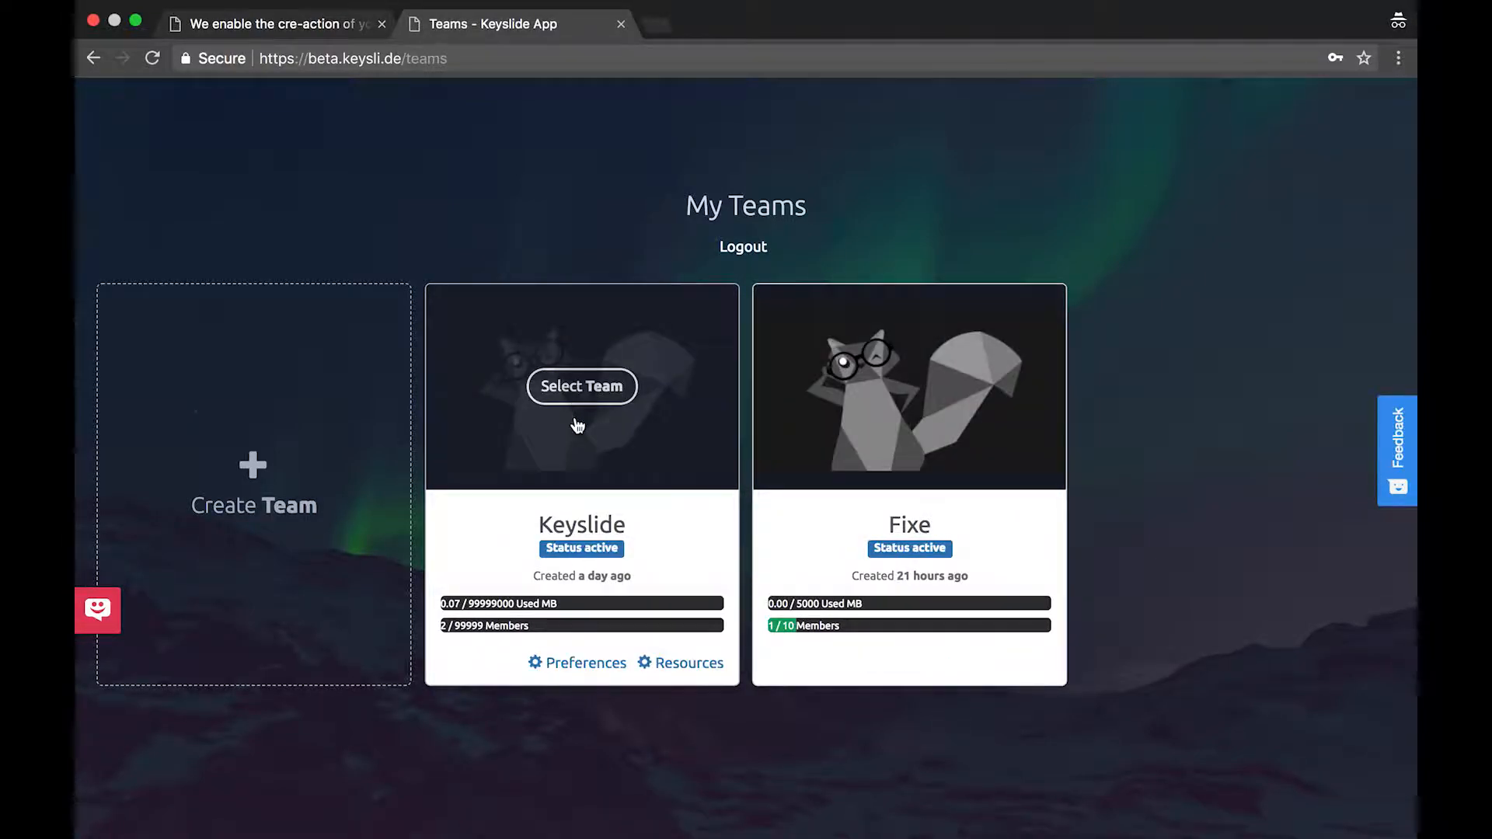
# Start a new team from the Create Team tile on My Teams
pyautogui.click(291, 469)
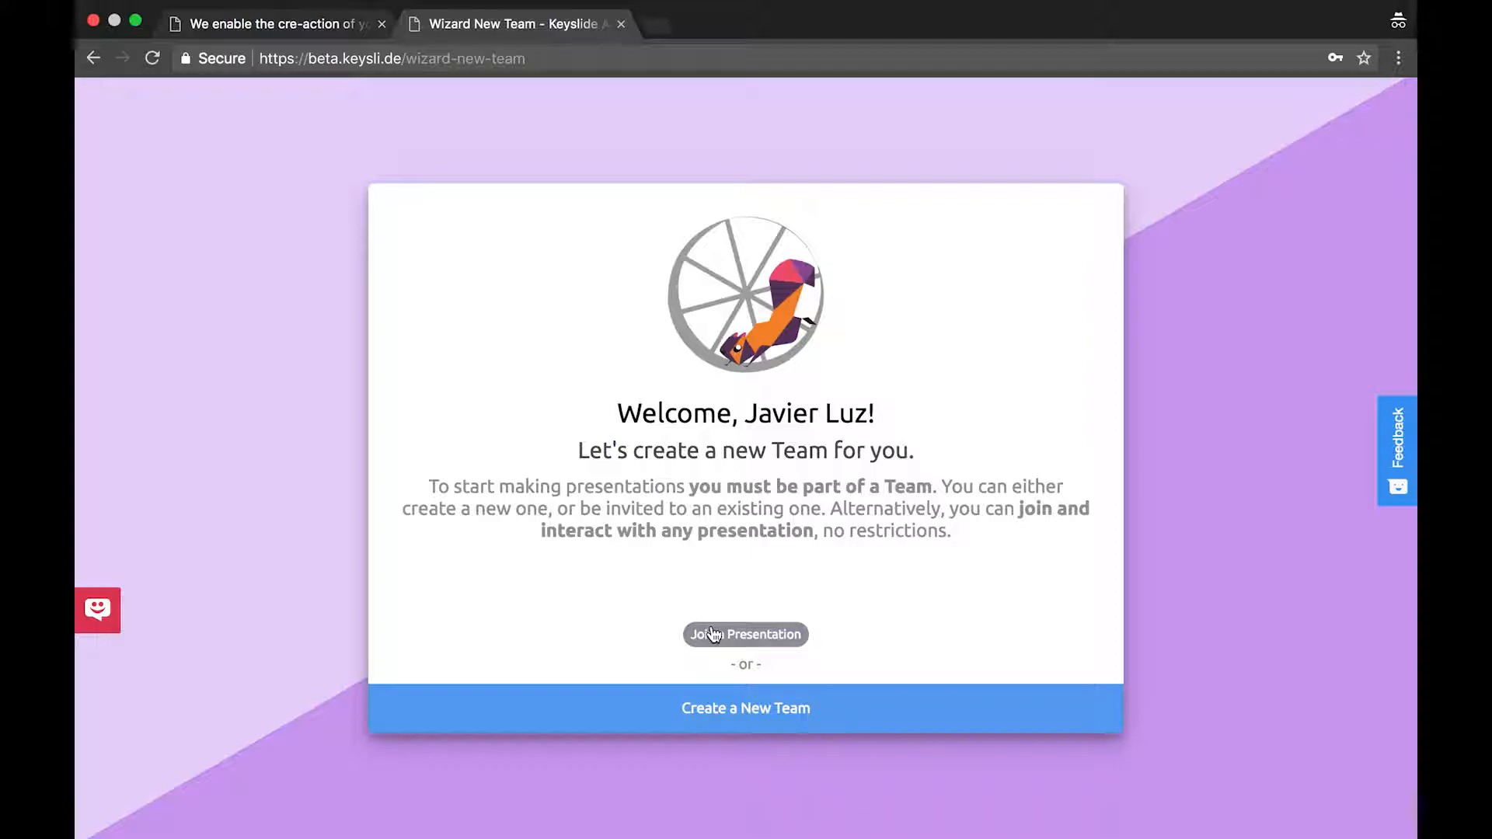
# Begin a new team and enter 'My' as its company name
pyautogui.click(720, 711)
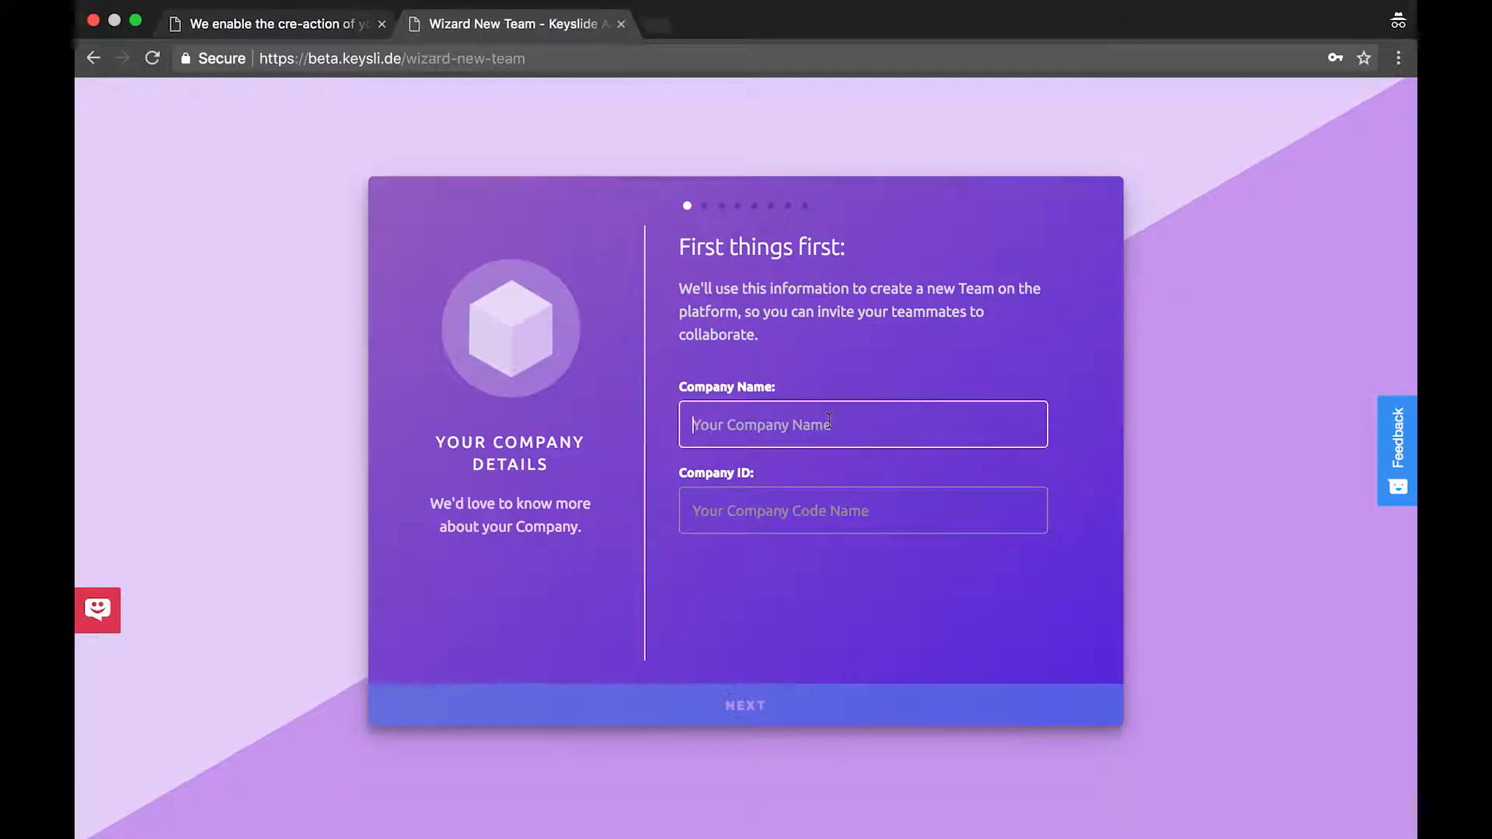
pyautogui.write('My company Name')
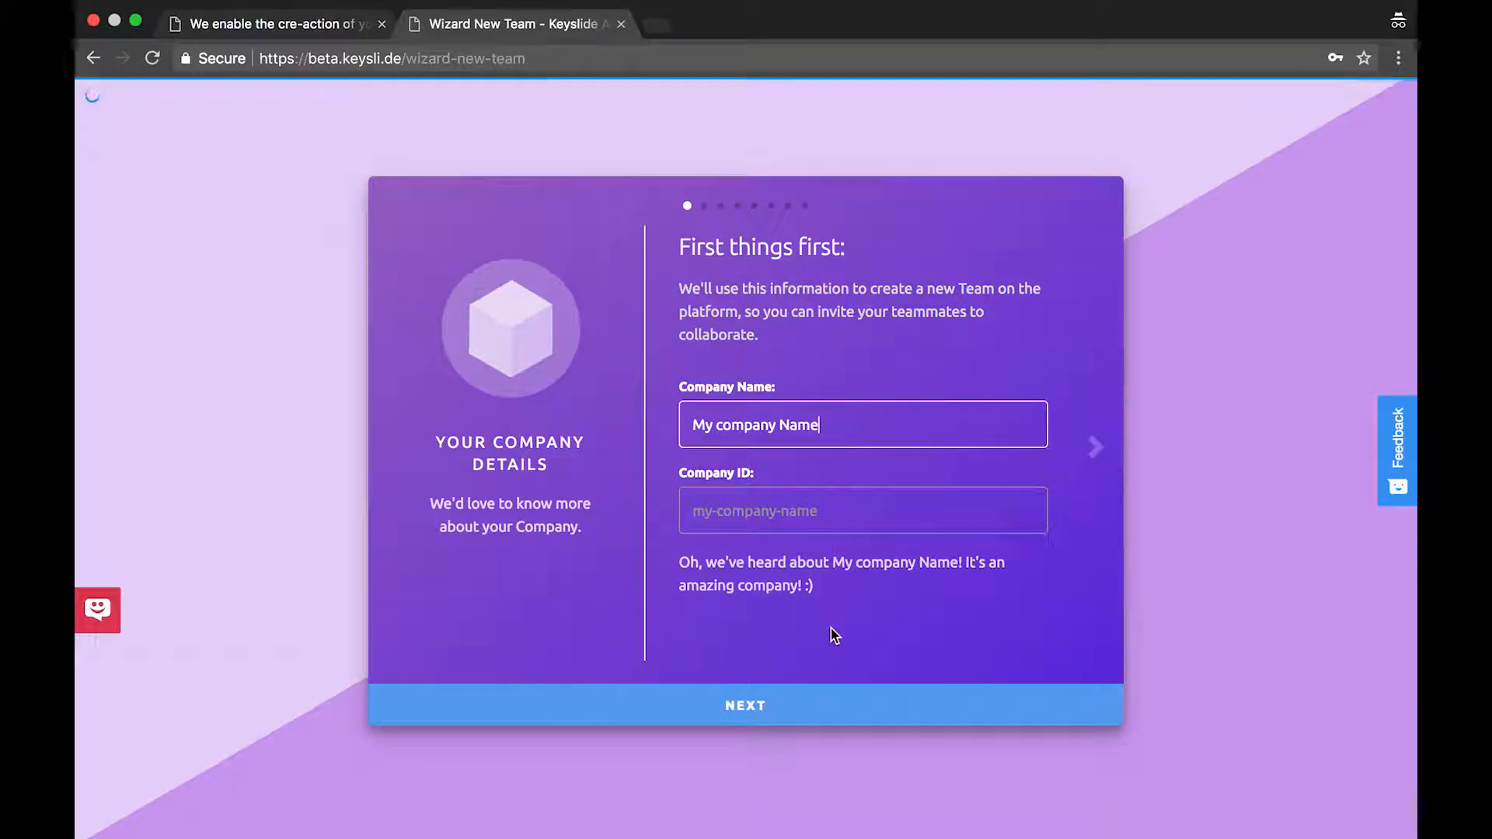
pyautogui.click(796, 702)
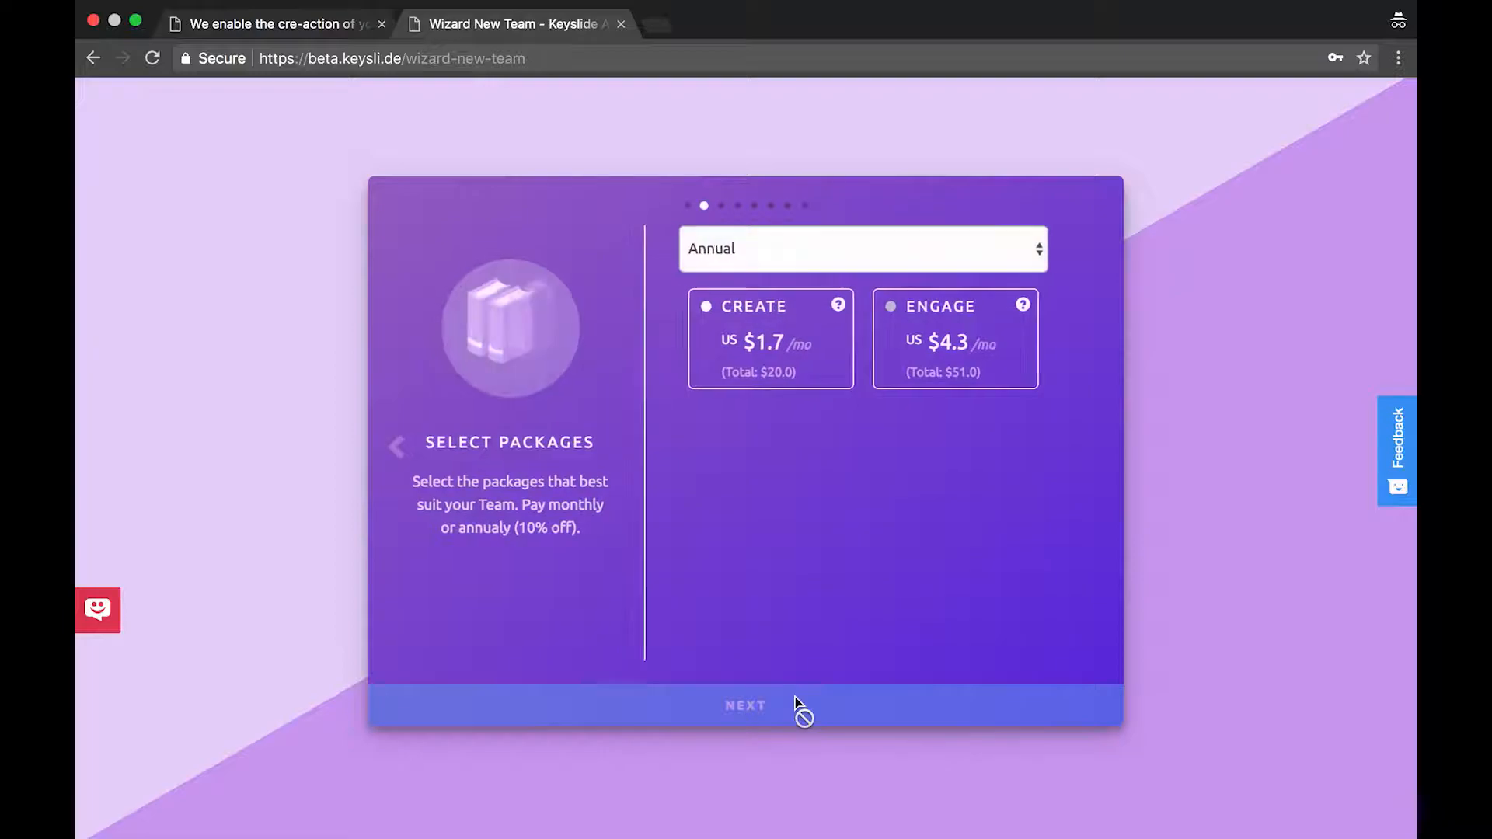
# Choose only the Create package with Annual billing
pyautogui.click(789, 360)
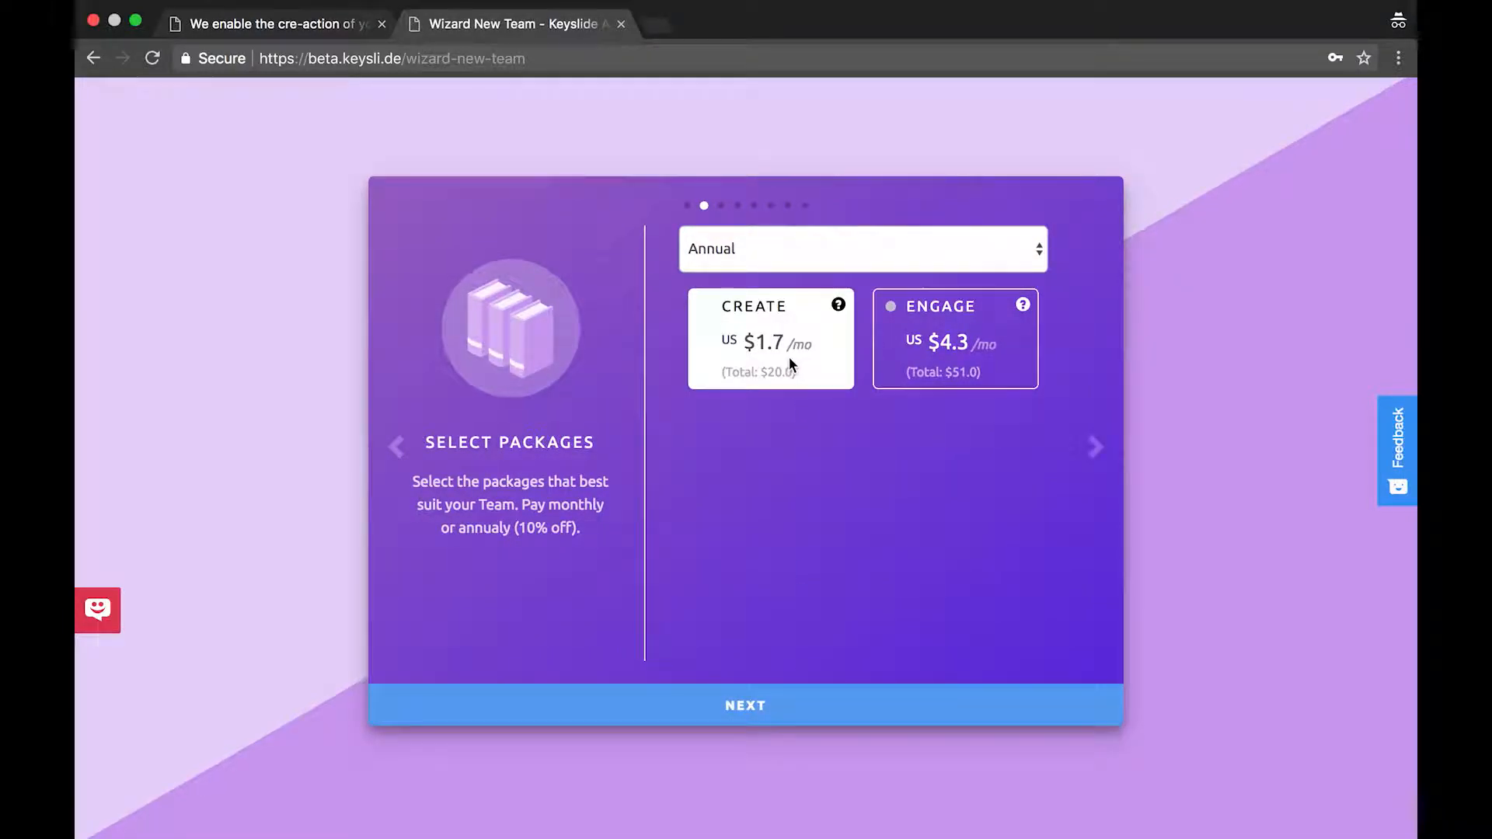
pyautogui.click(903, 359)
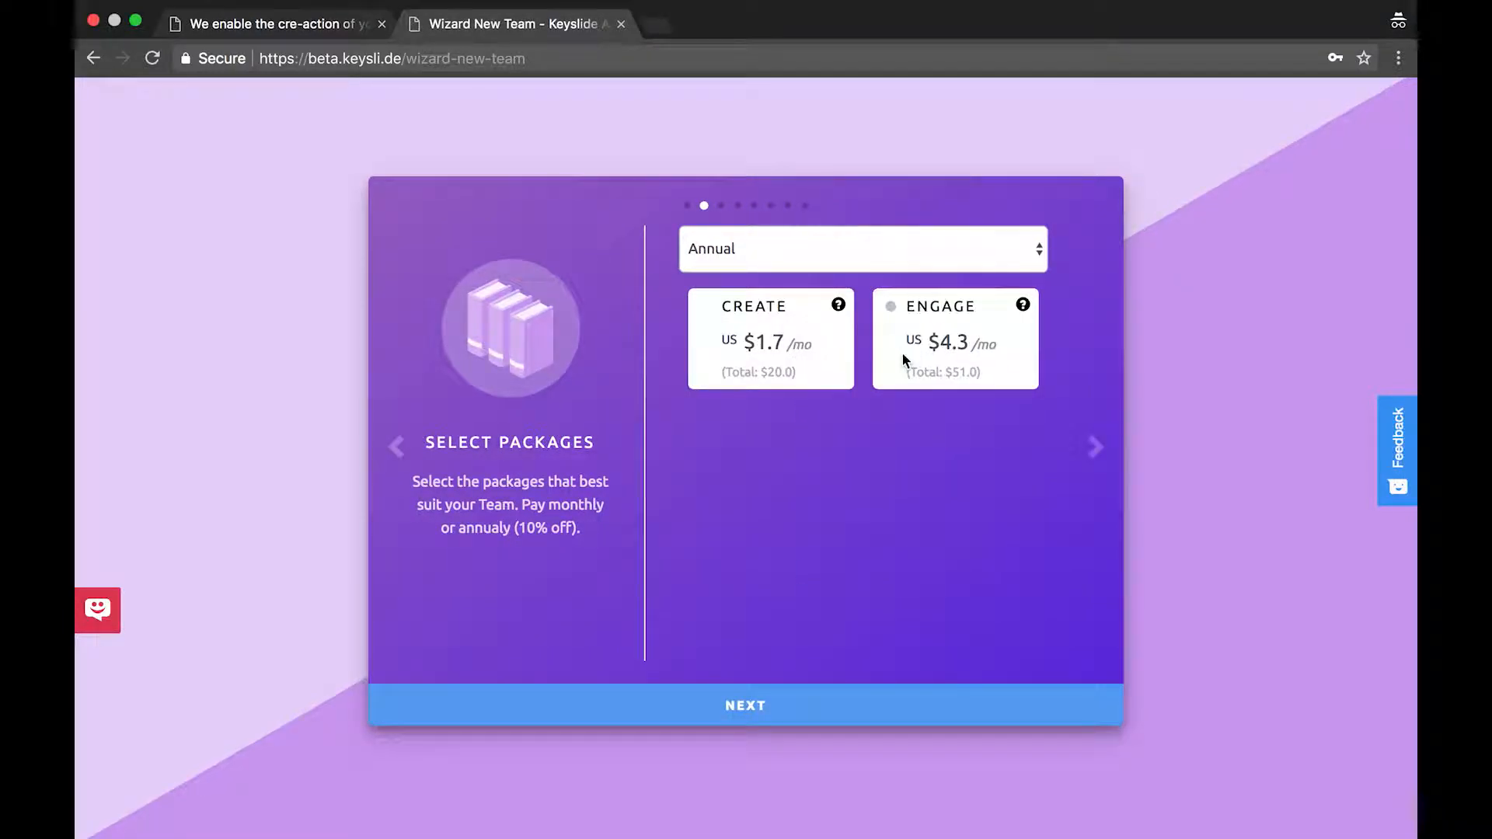
pyautogui.click(902, 354)
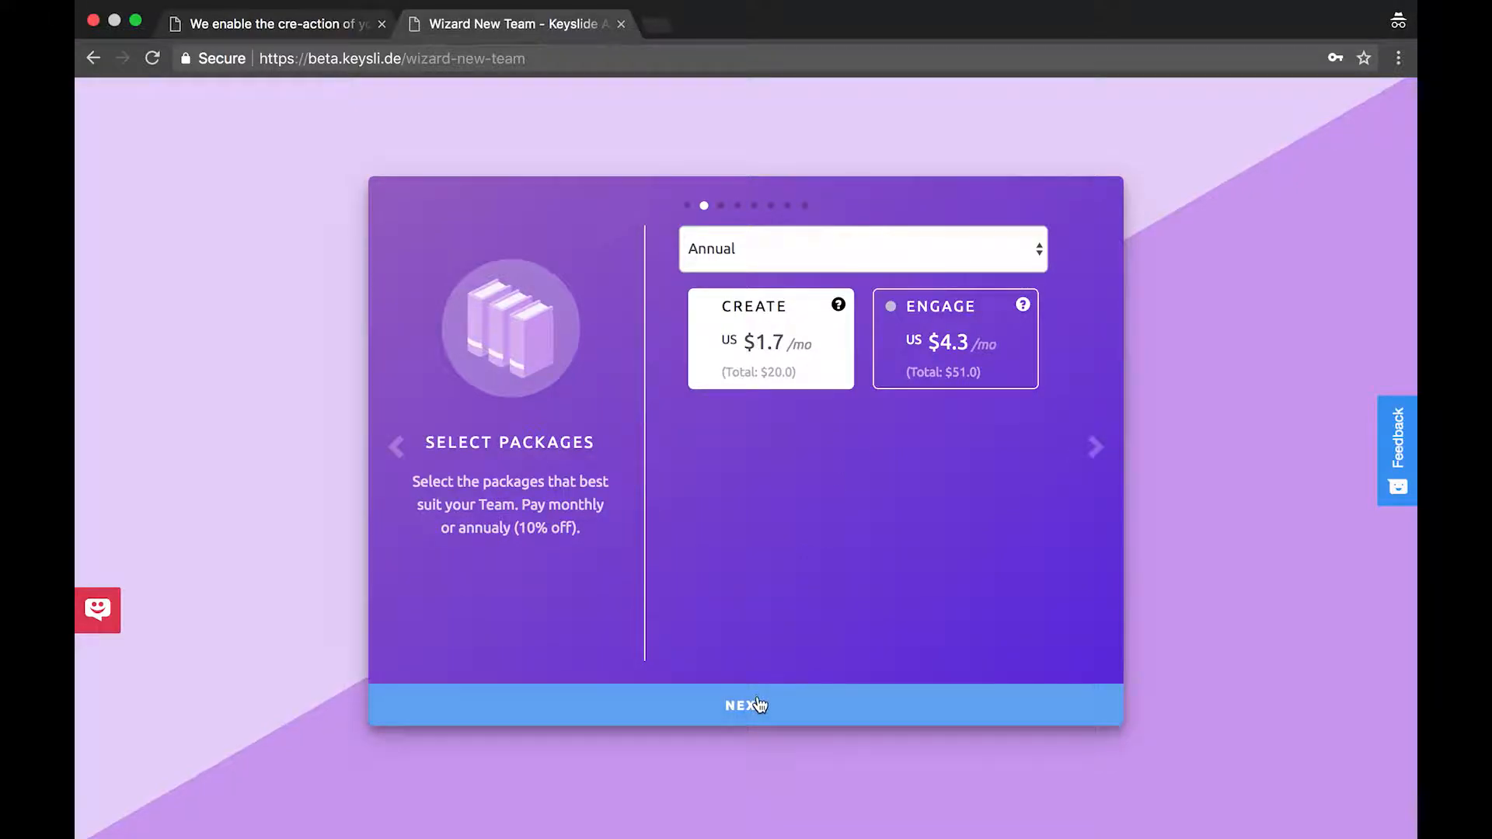
pyautogui.click(847, 267)
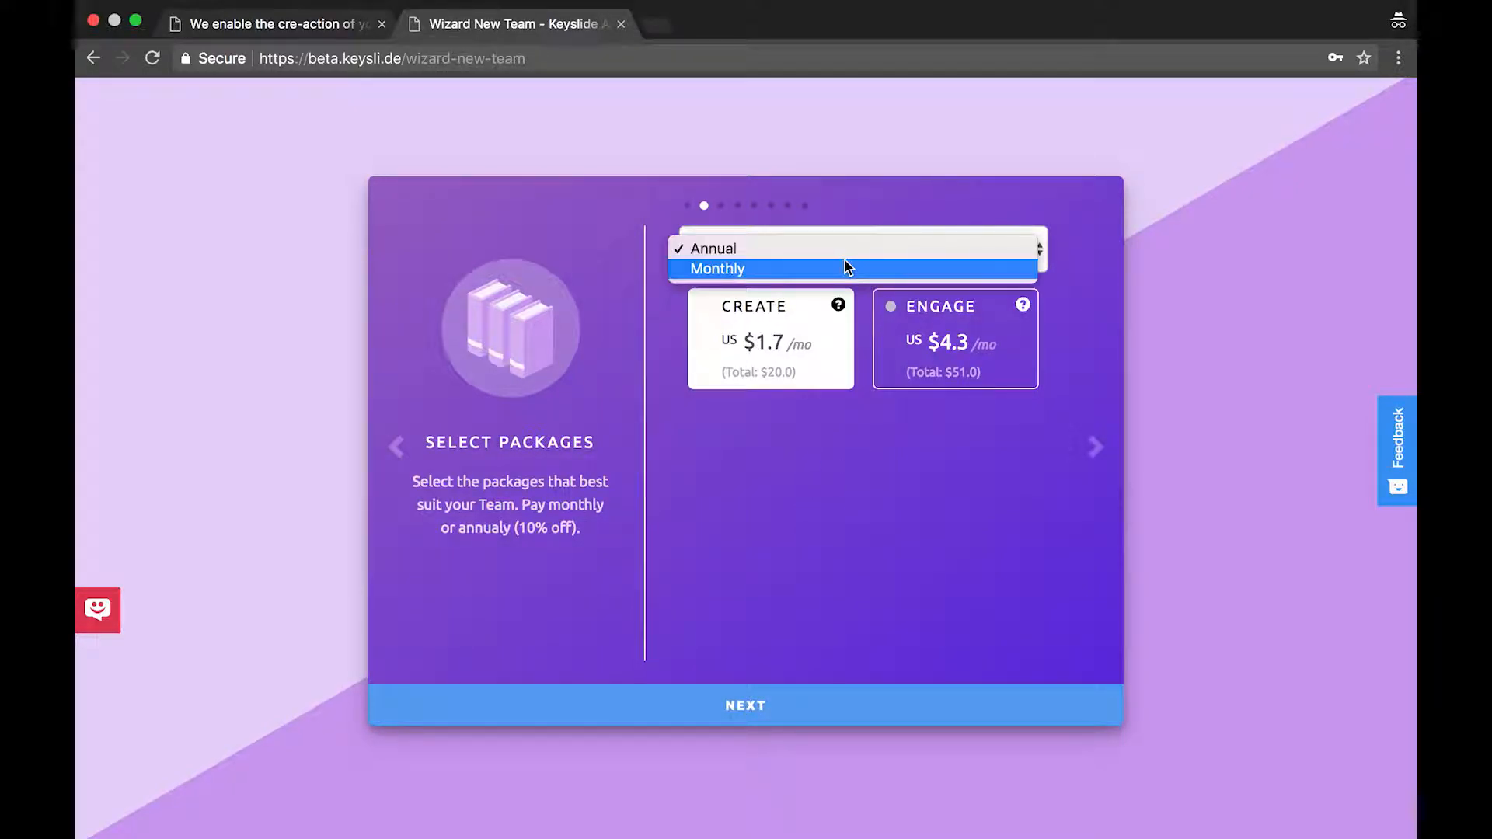
pyautogui.click(851, 265)
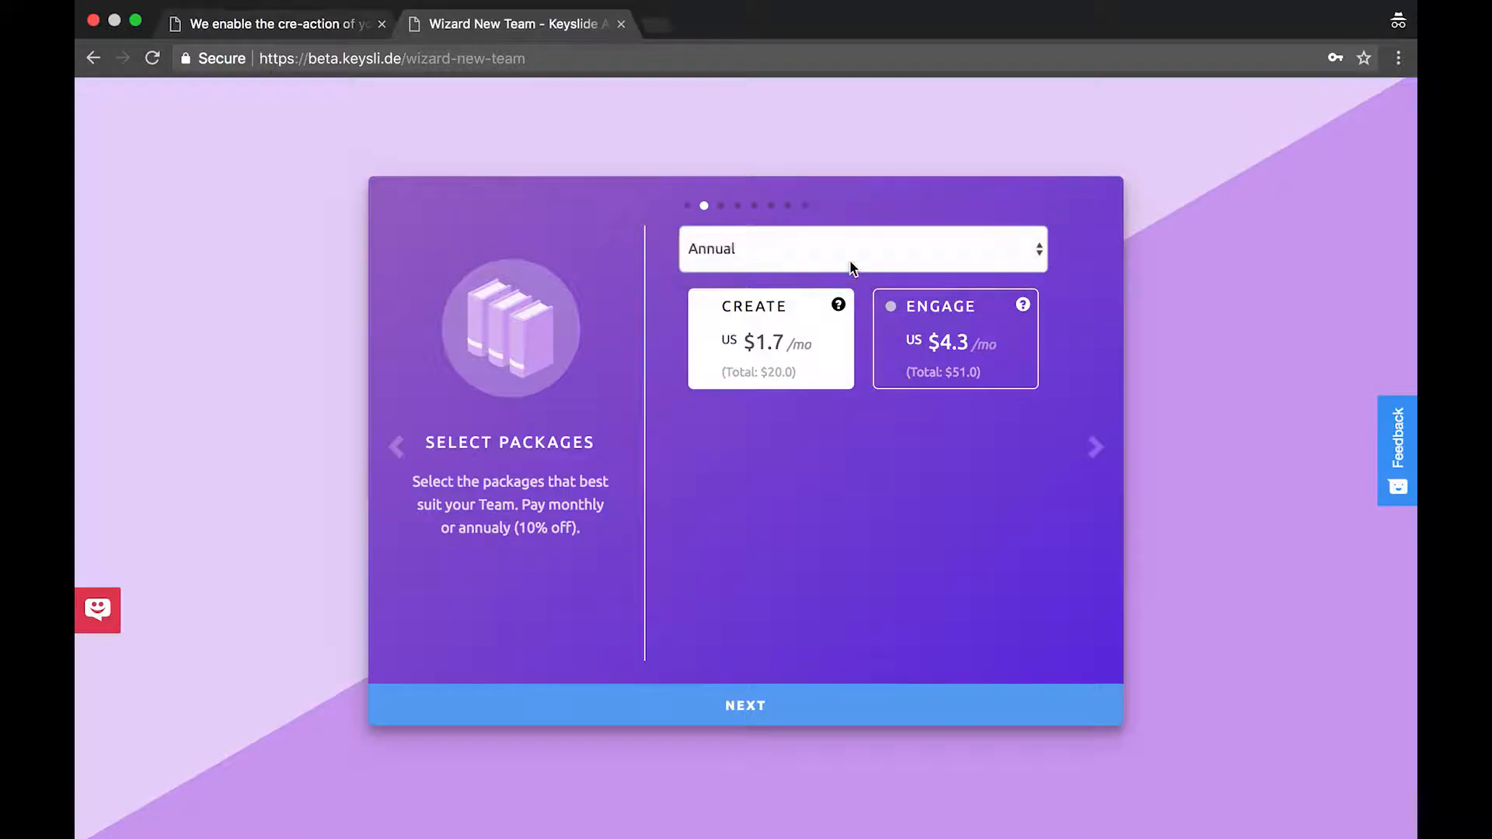
pyautogui.click(859, 250)
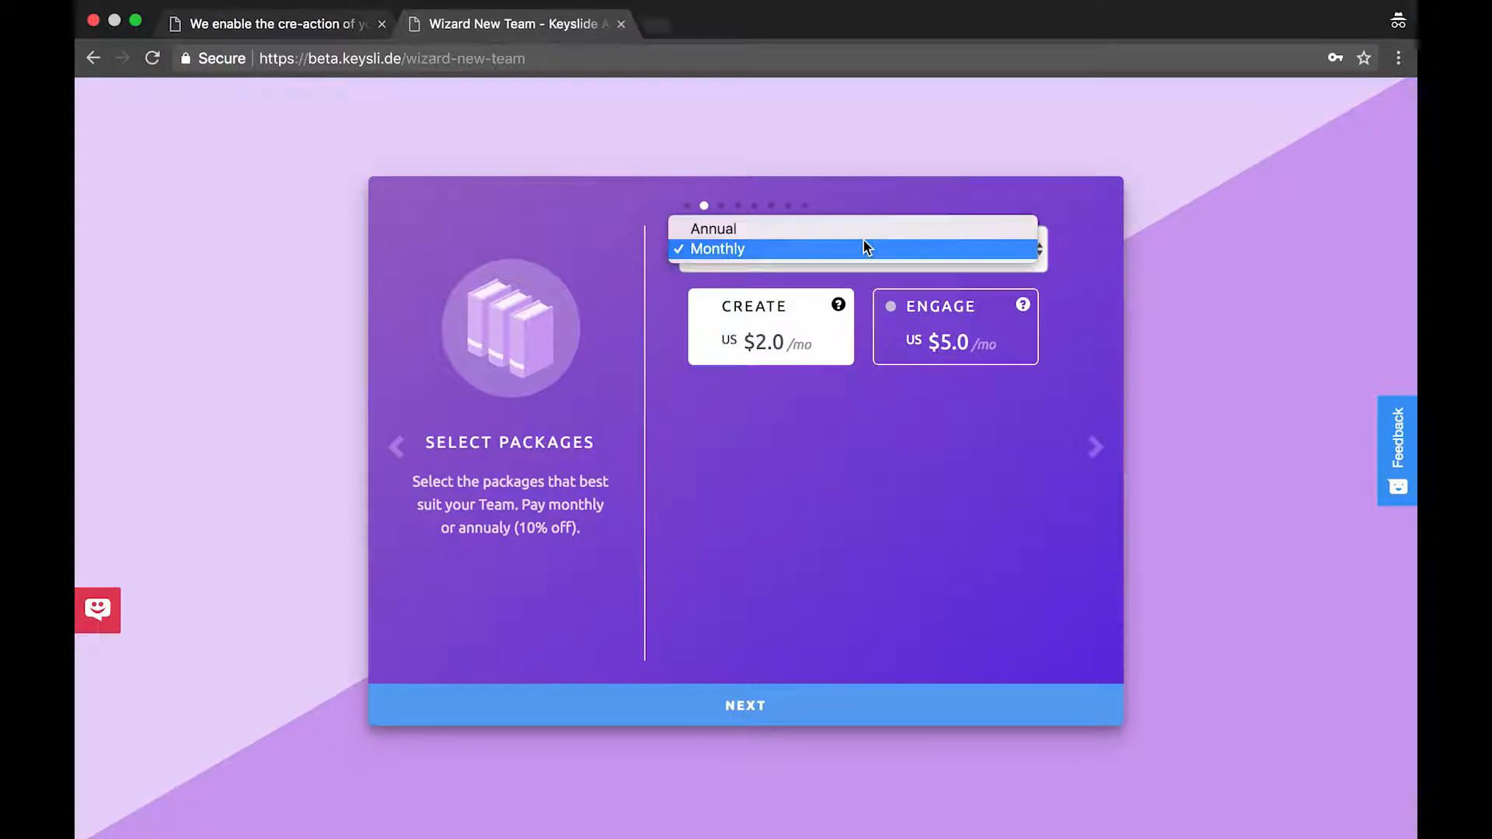
pyautogui.click(869, 233)
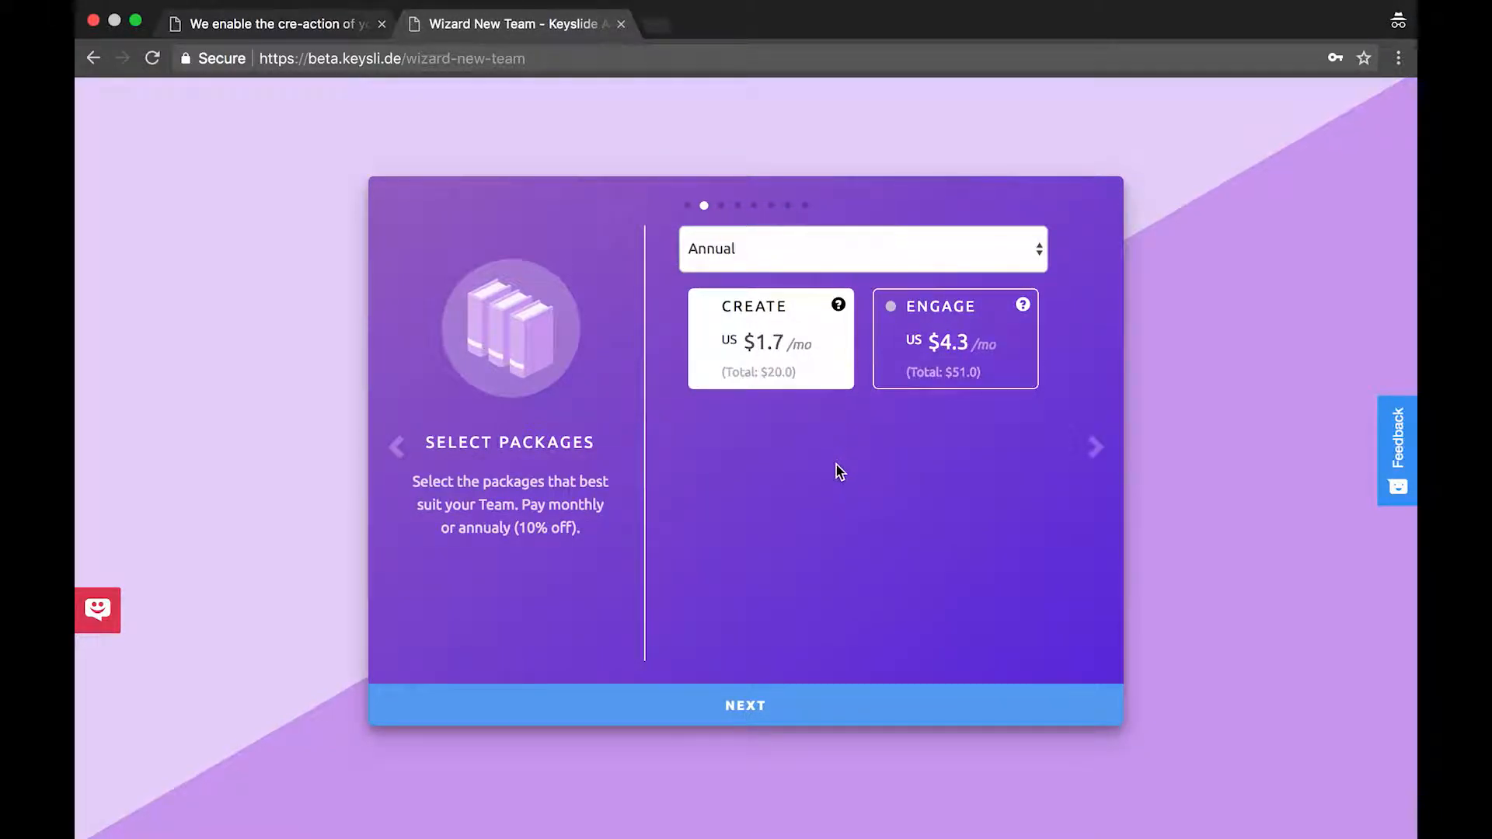
pyautogui.click(776, 704)
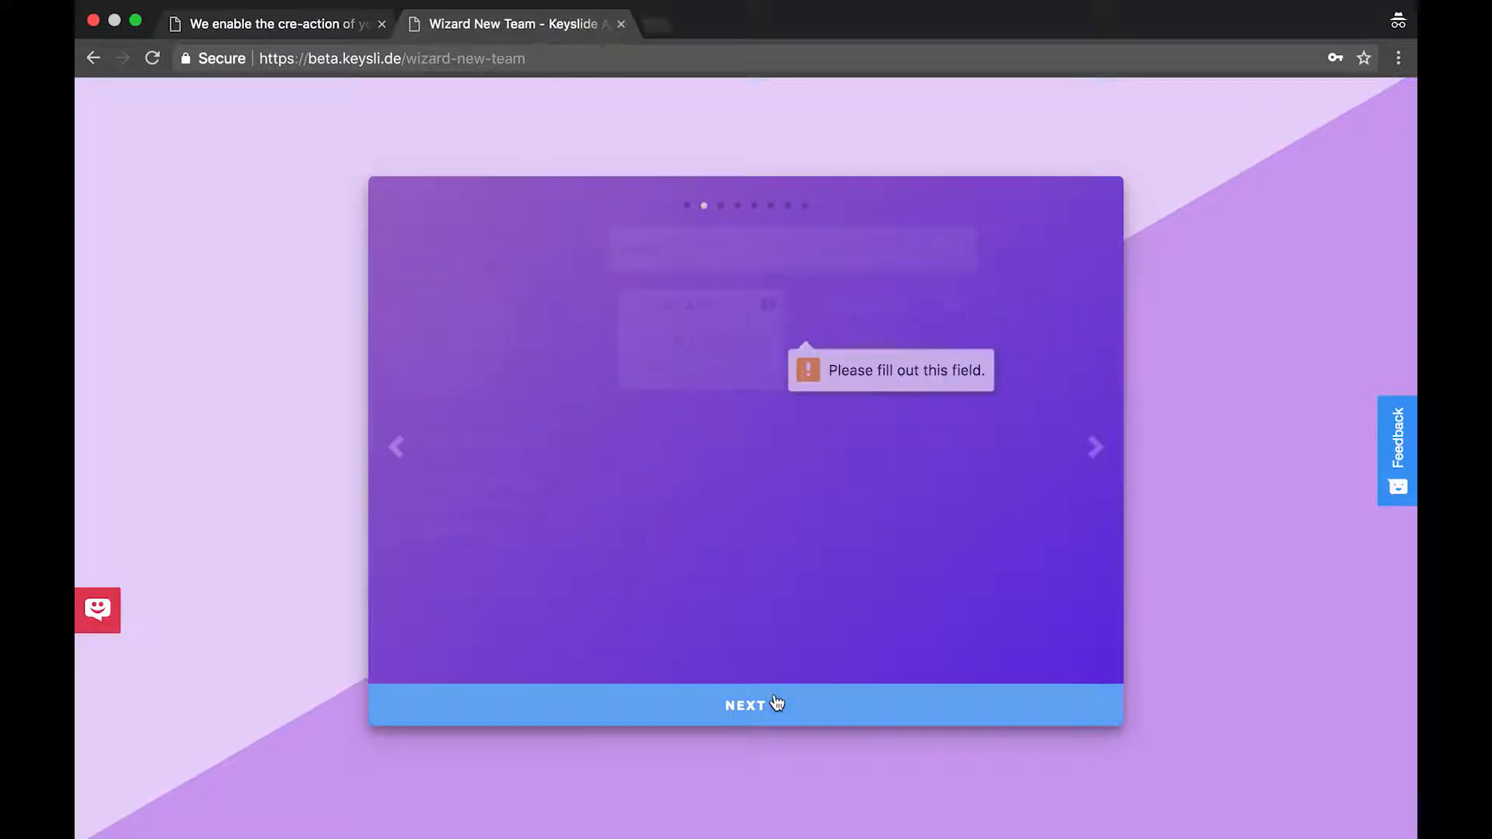
# Set the members quota to 1 and move to the storage step
pyautogui.click(692, 380)
pyautogui.moveTo(694, 384)
pyautogui.mouseDown()
pyautogui.moveTo(716, 380)
pyautogui.moveTo(672, 380)
pyautogui.mouseUp()
pyautogui.click(746, 714)
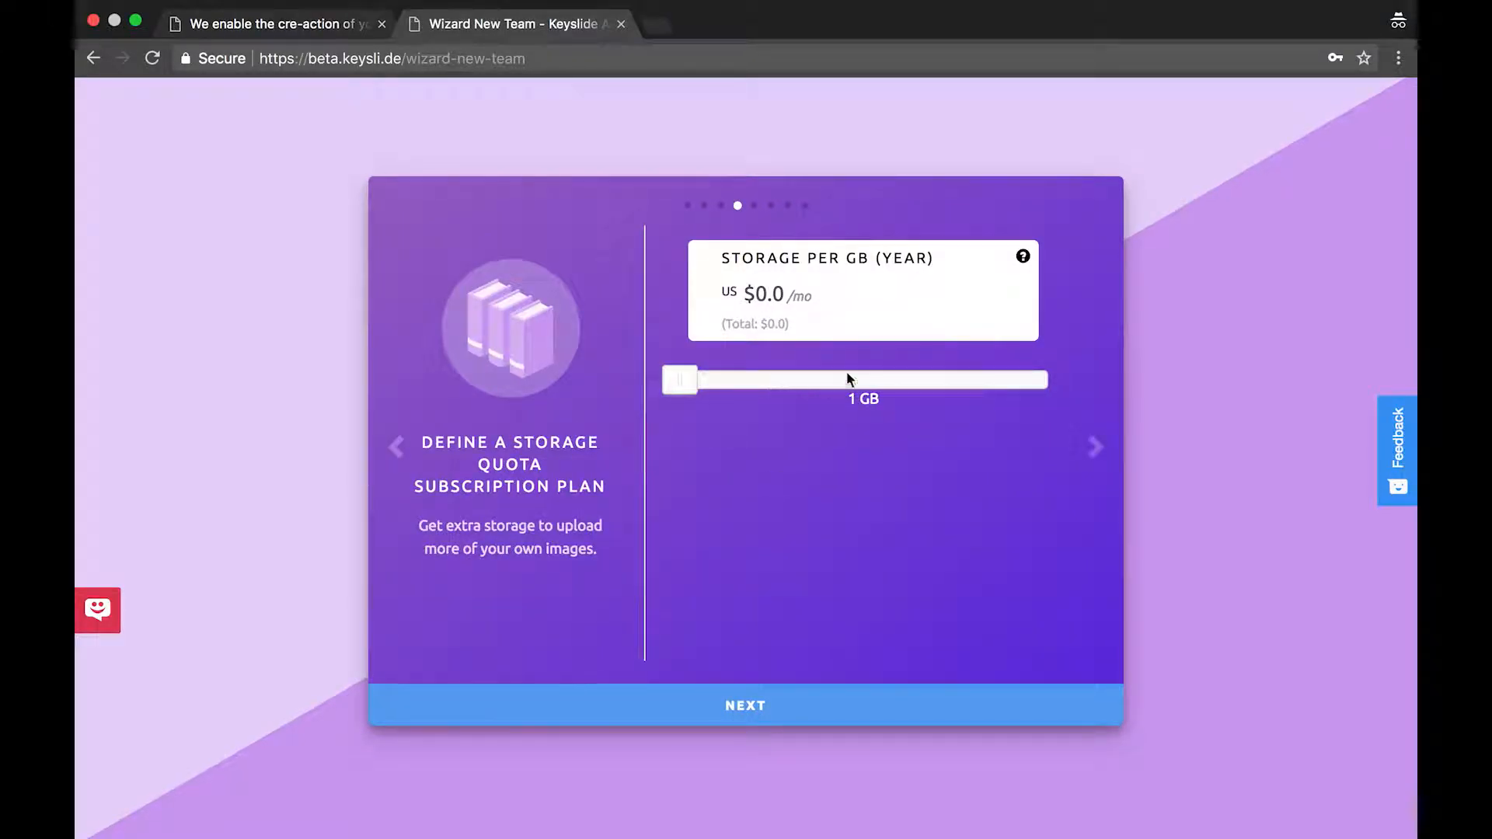
# Keep 1 GB storage, skip card details, coupons and invites, and finish the wizard
pyautogui.moveTo(818, 373); pyautogui.dragTo(667, 389)
pyautogui.click(714, 706)
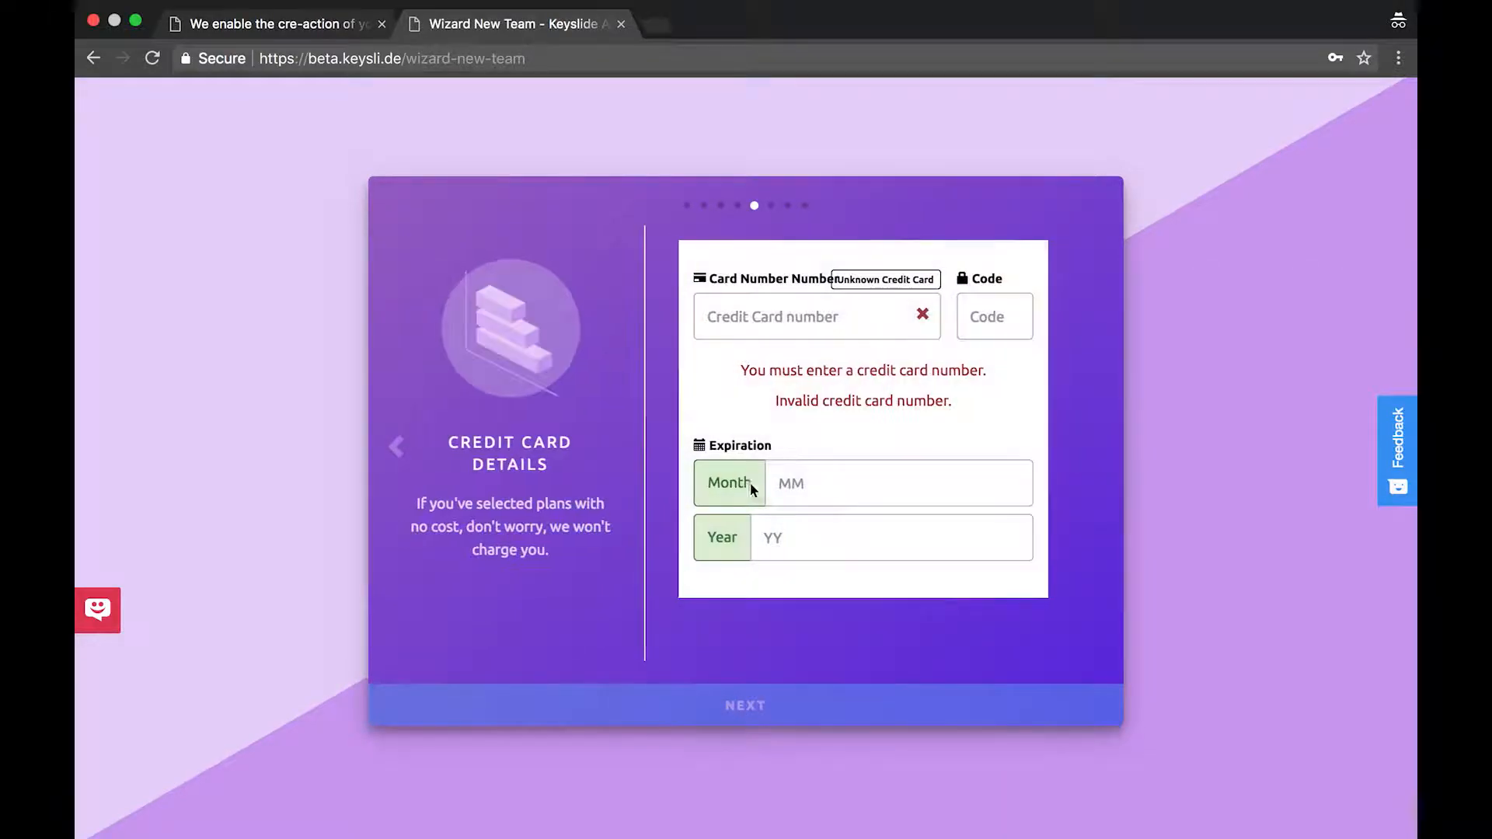
pyautogui.click(782, 335)
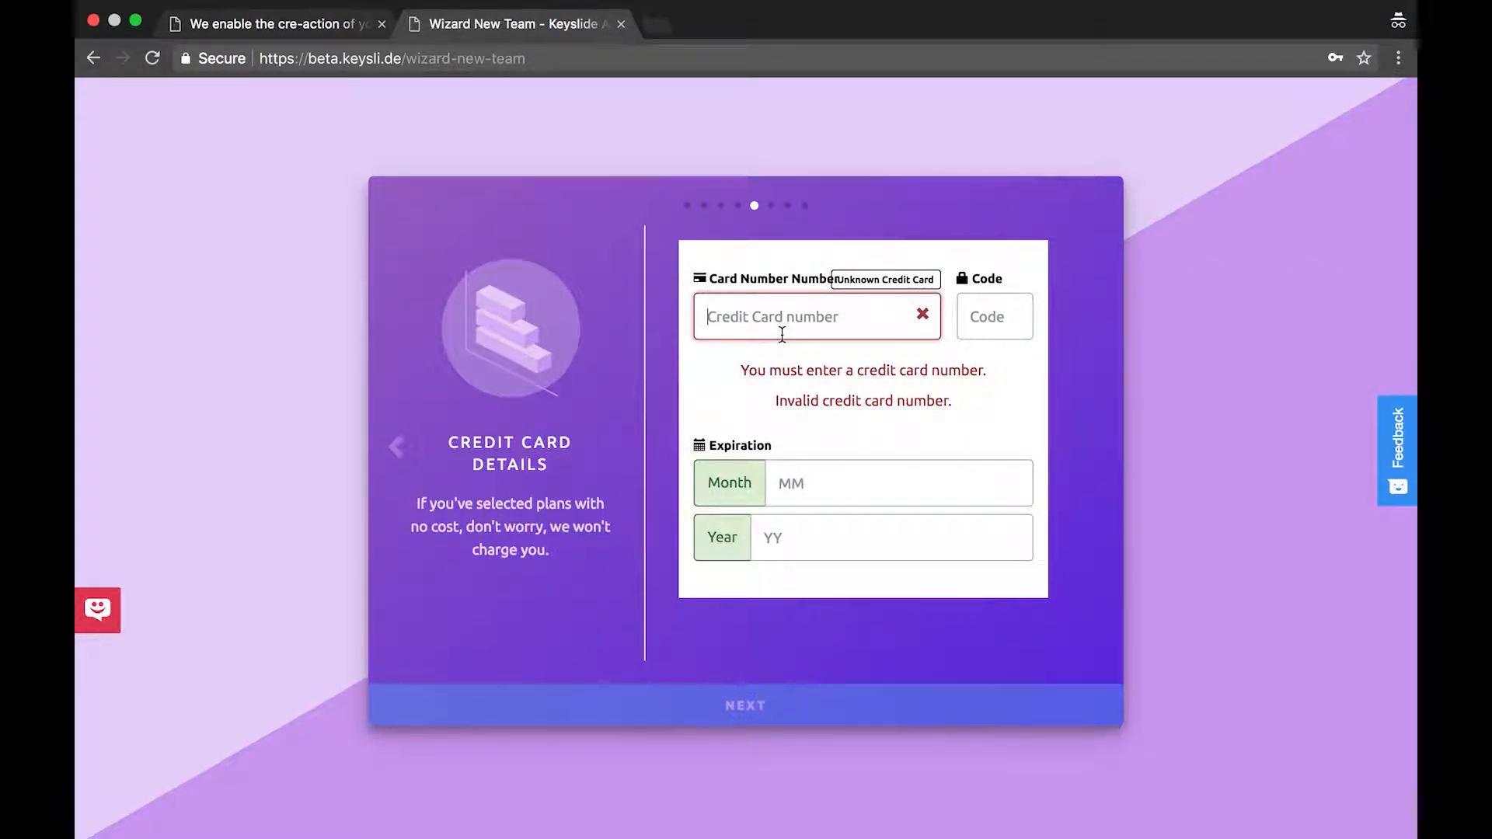
pyautogui.click(781, 708)
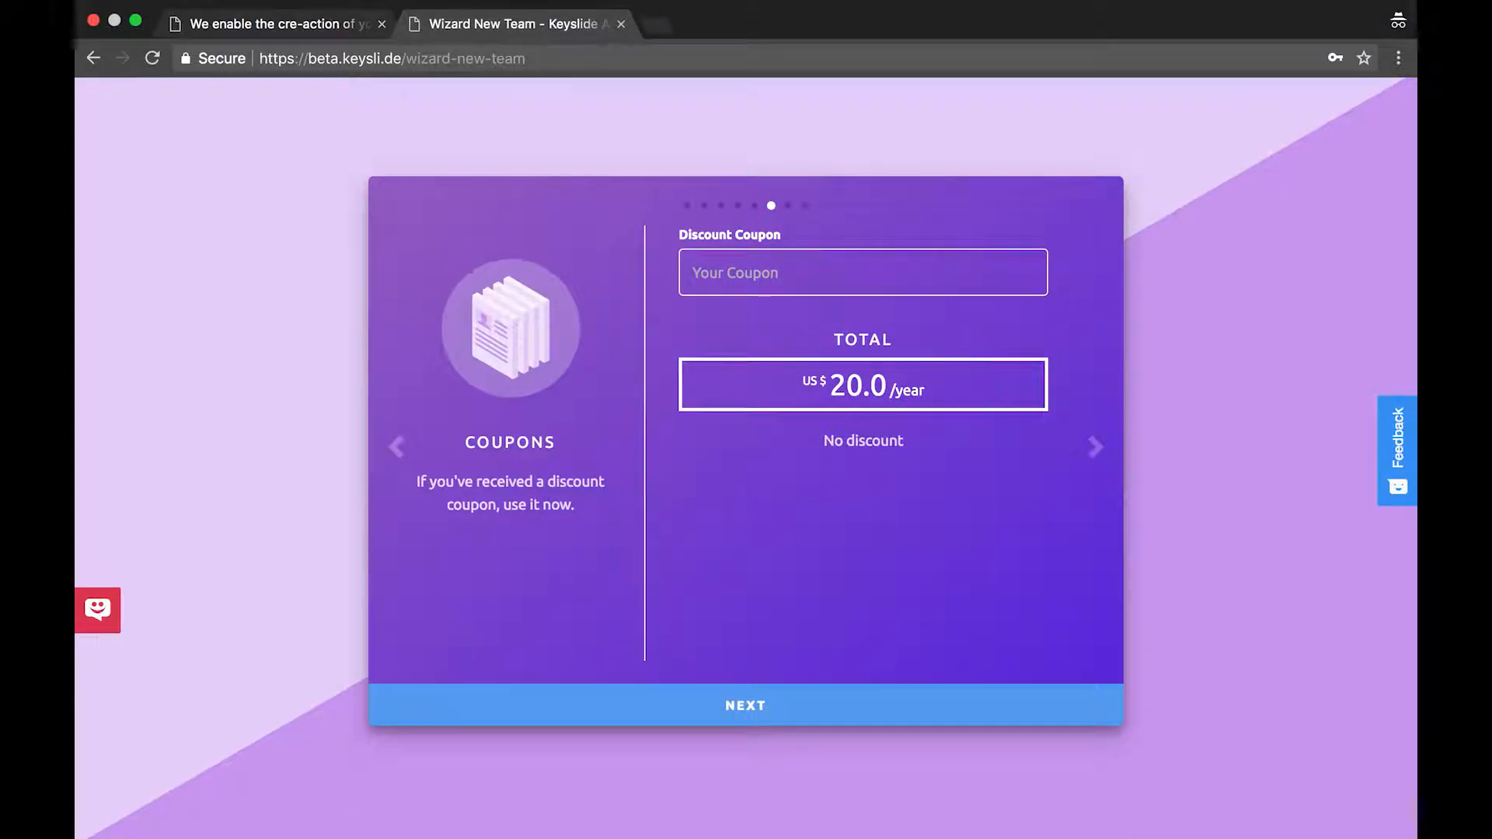
pyautogui.click(730, 707)
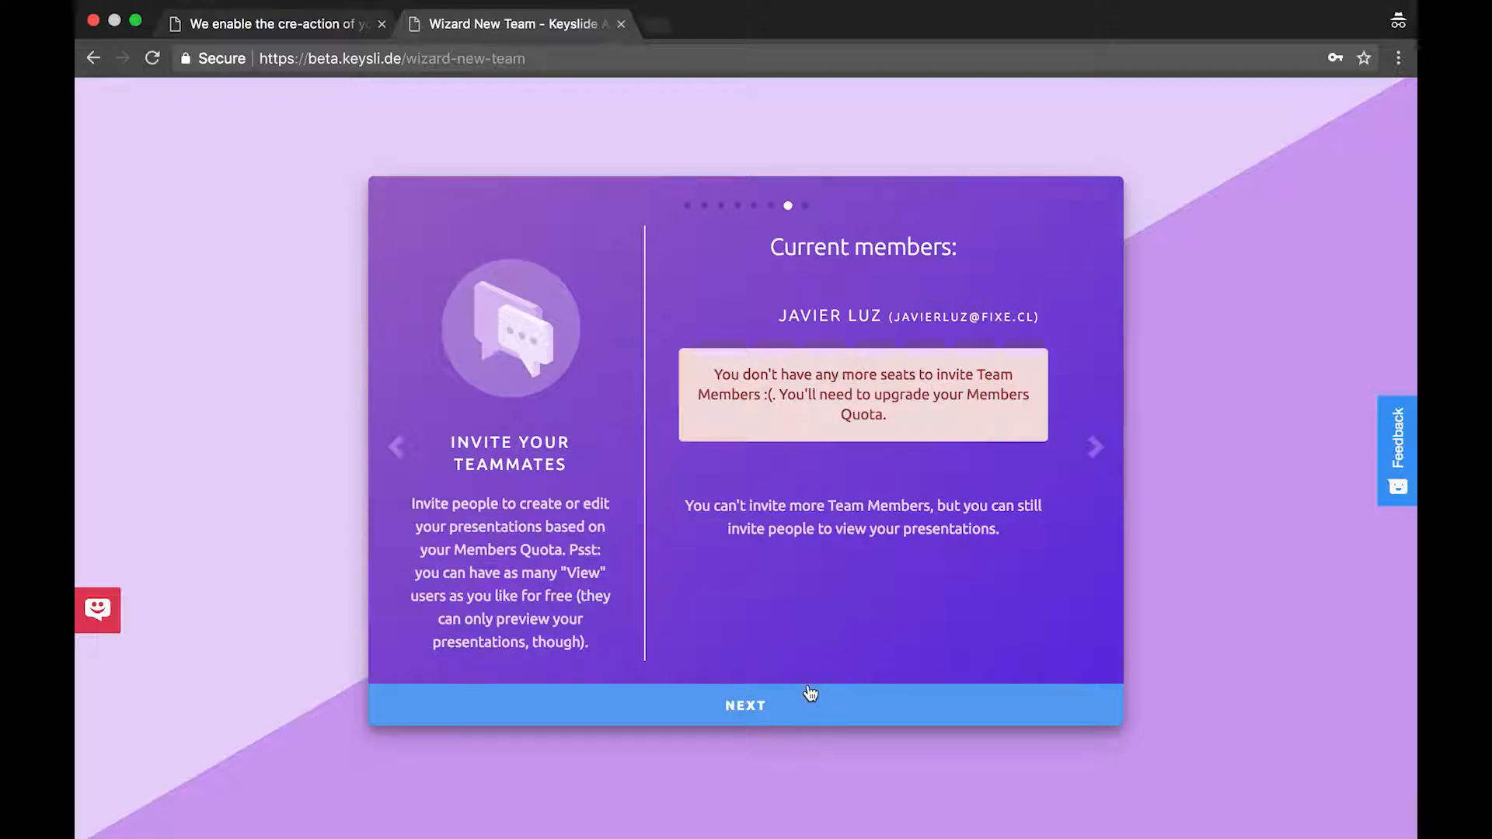
pyautogui.click(769, 707)
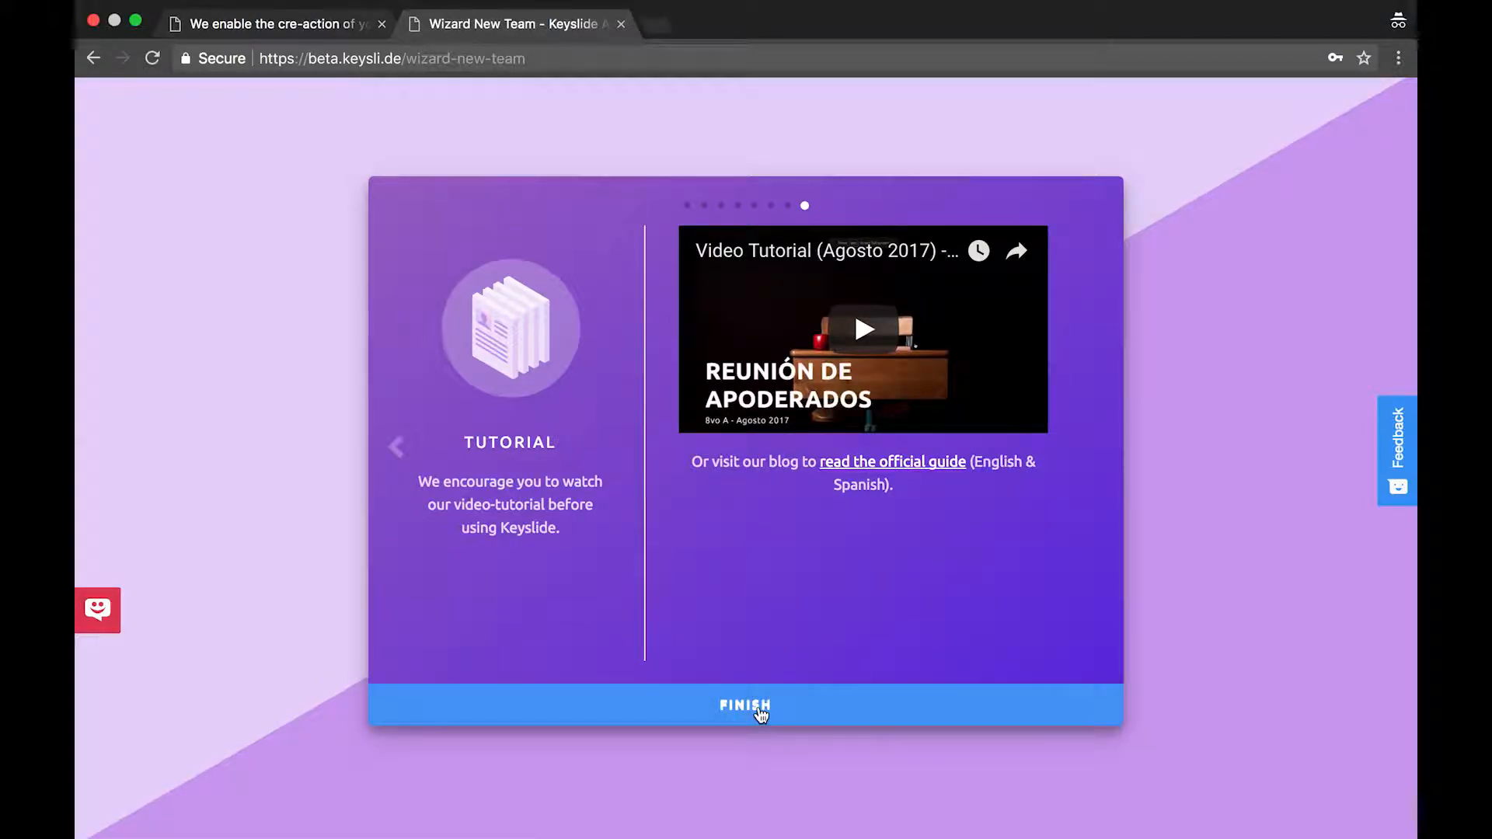
pyautogui.click(761, 713)
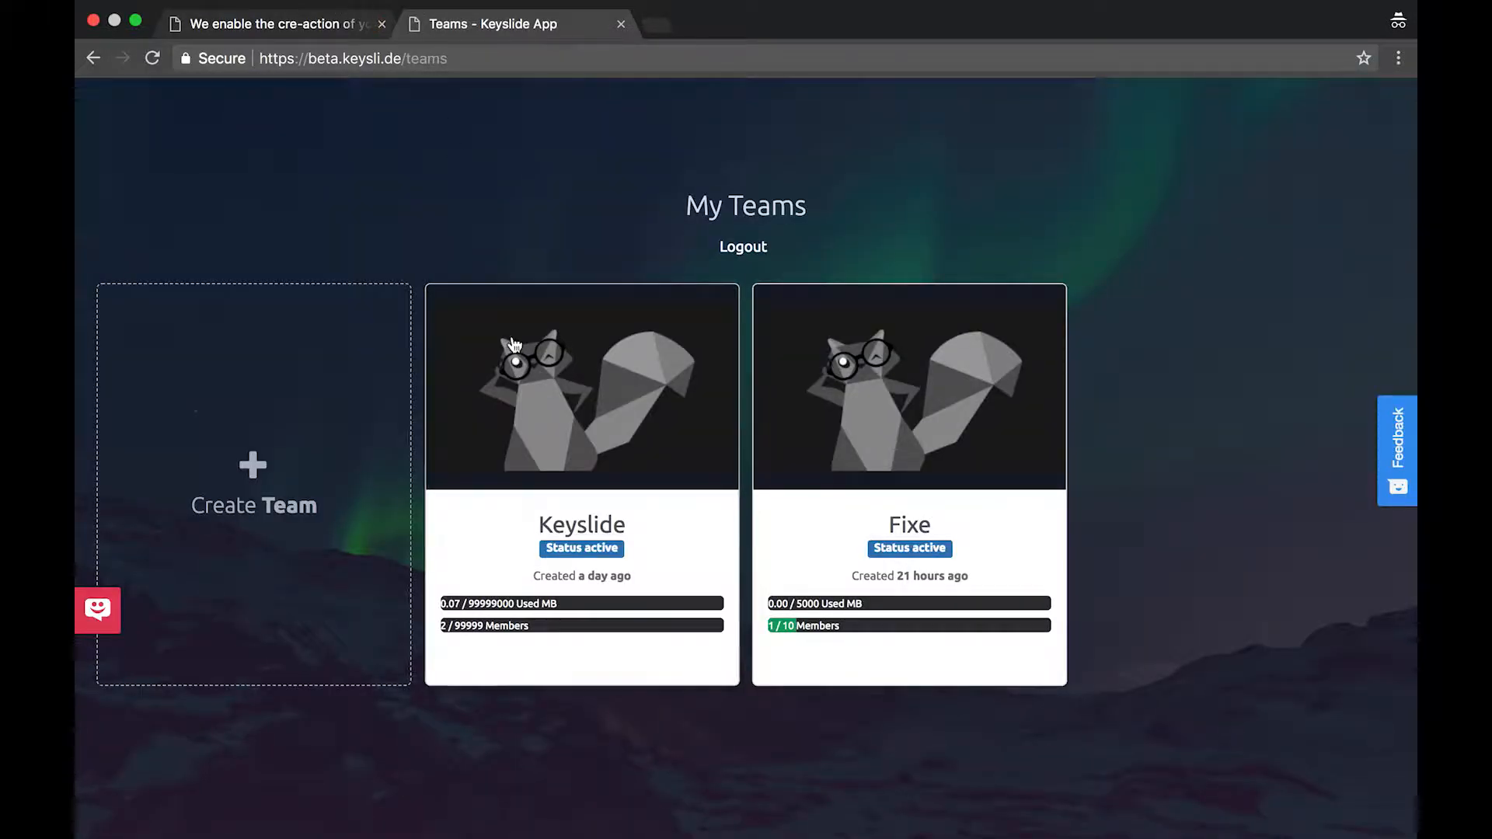
# Create a Sales channel in Team Fixe without inviting the looked-up member
pyautogui.moveTo(914, 443)
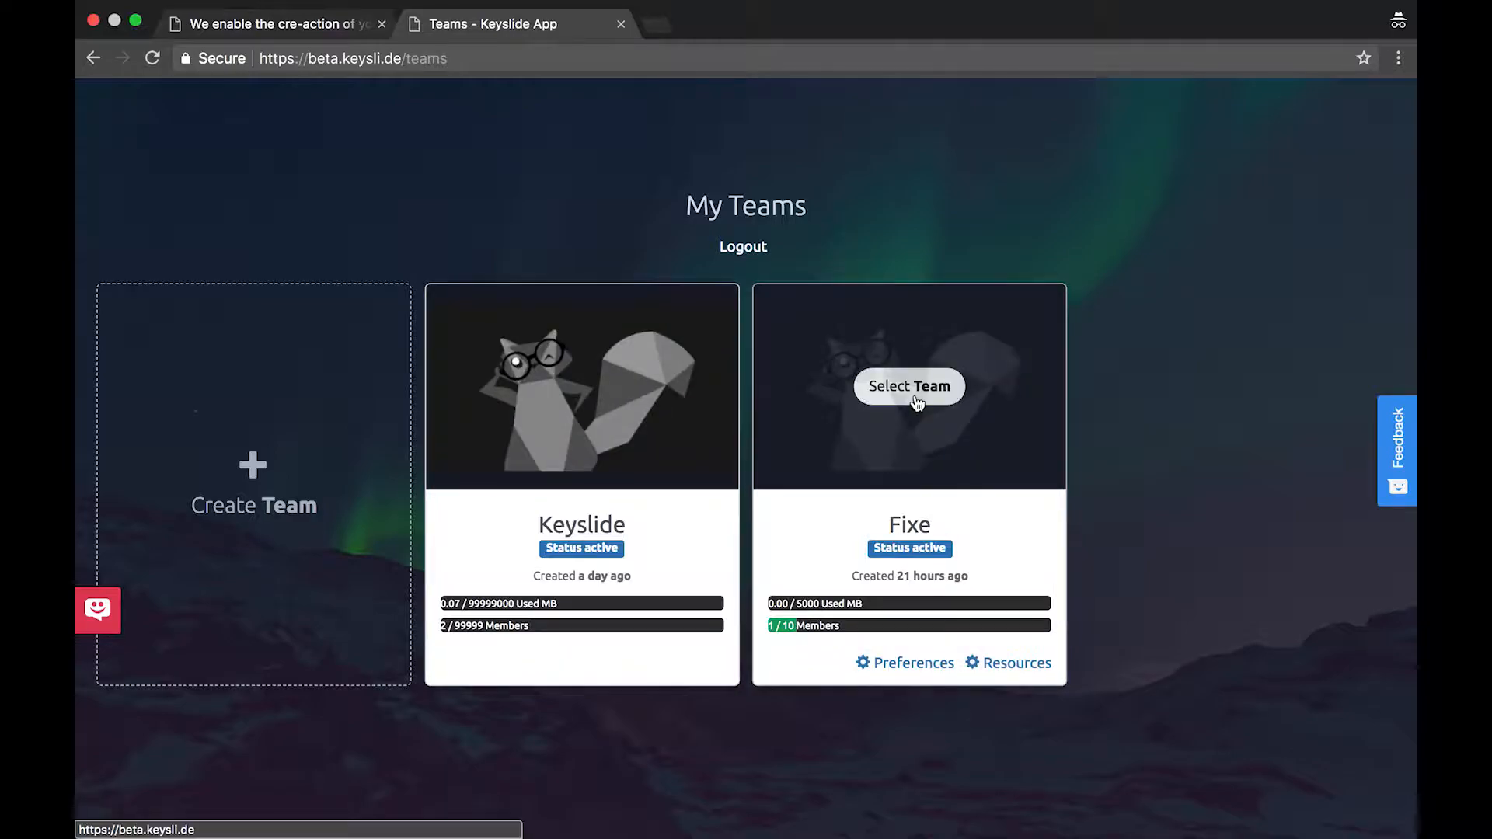
pyautogui.click(917, 402)
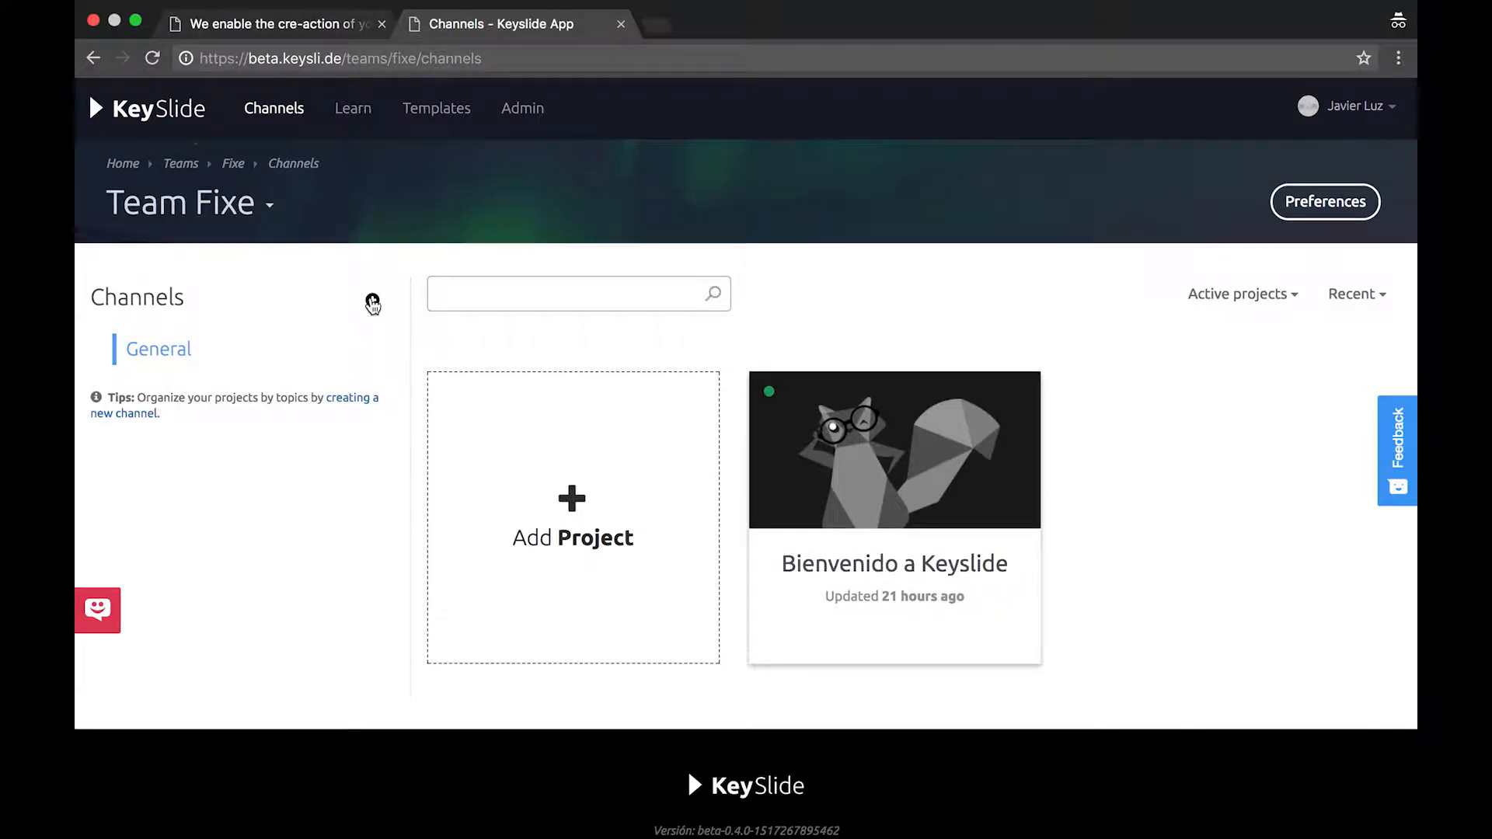
pyautogui.click(373, 300)
pyautogui.click(507, 260)
pyautogui.write('Sales')
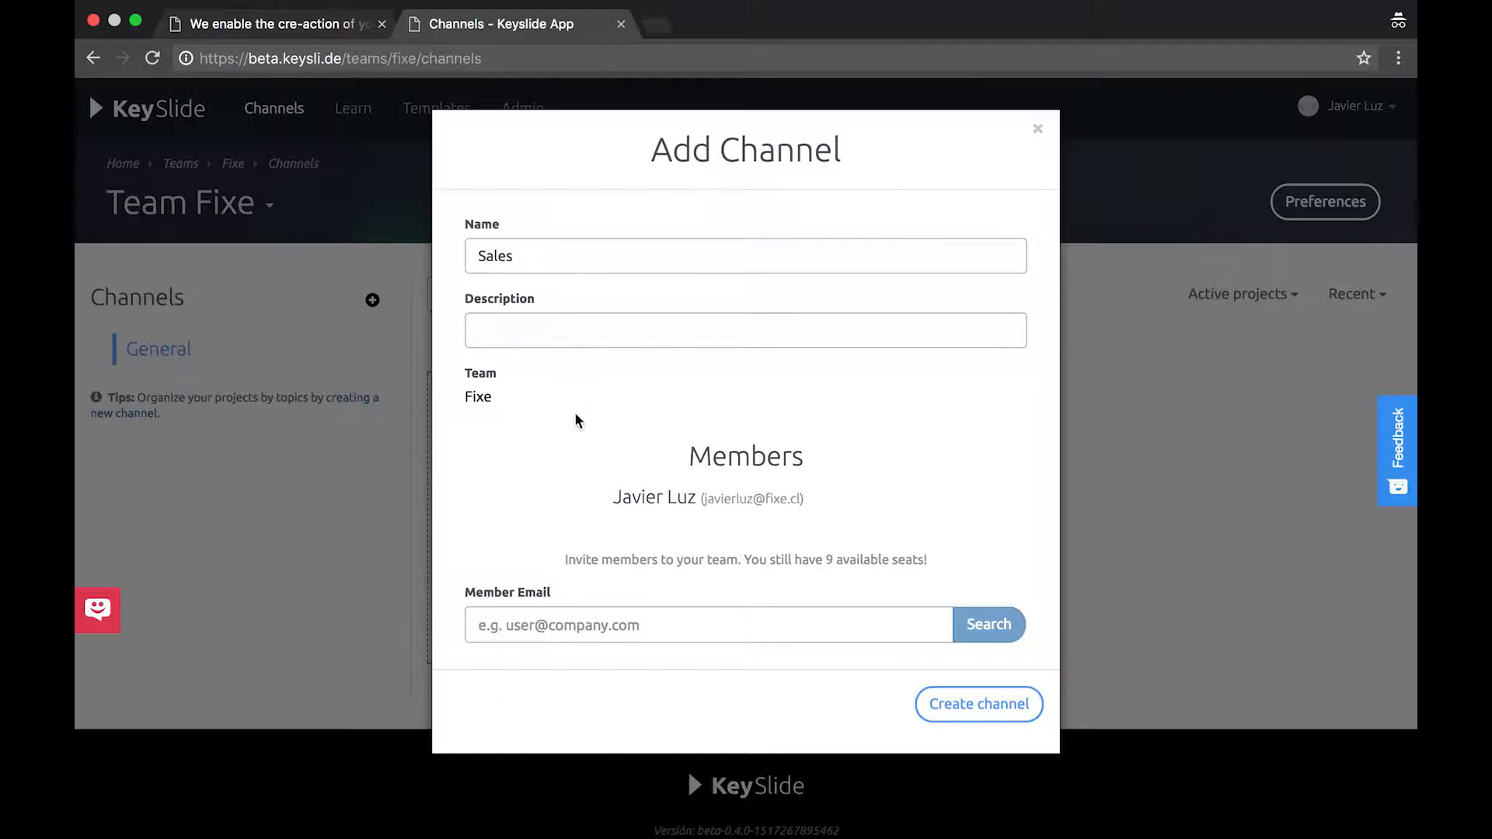
pyautogui.click(597, 625)
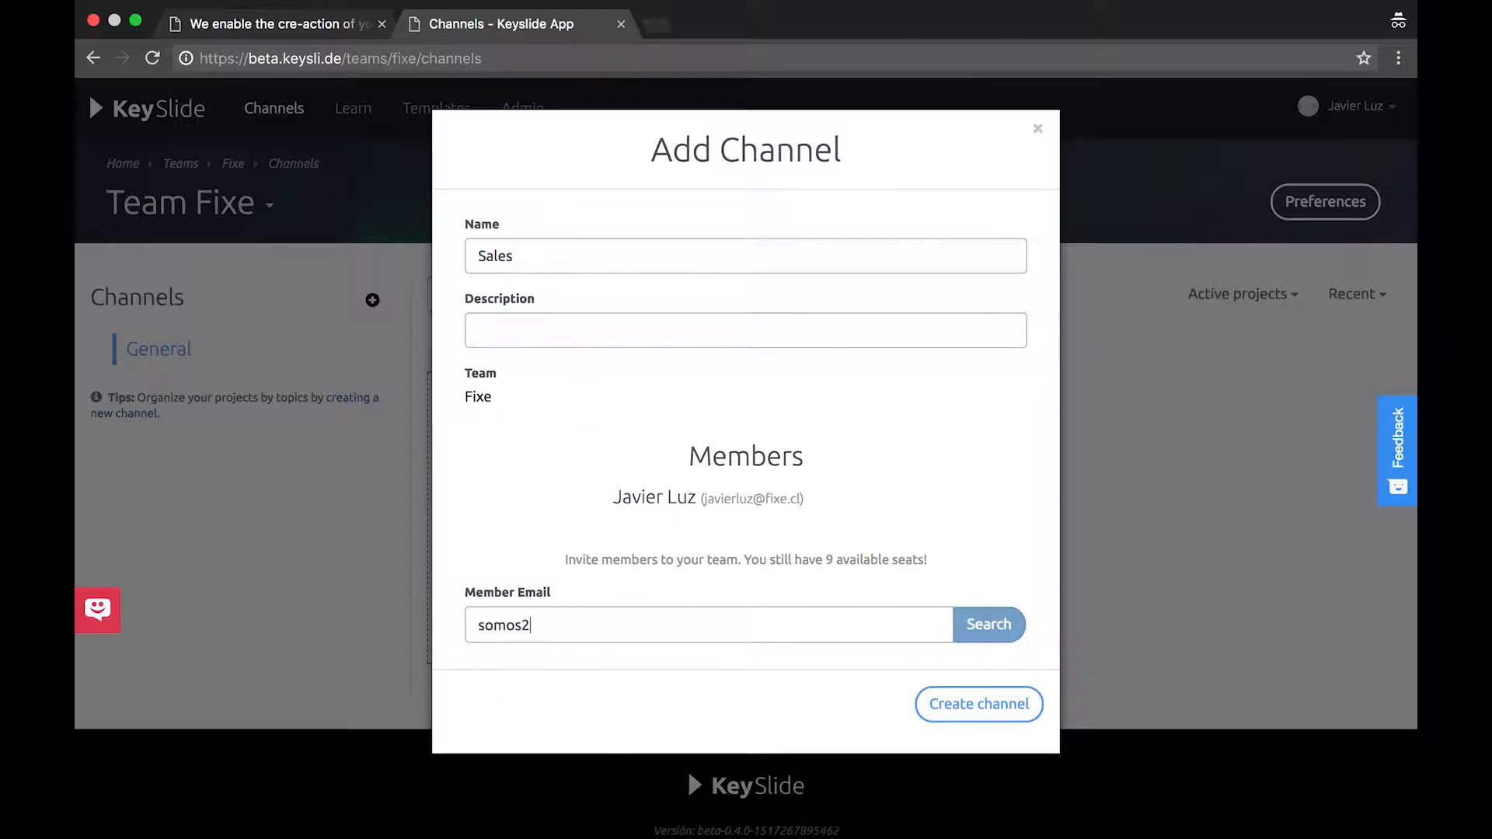
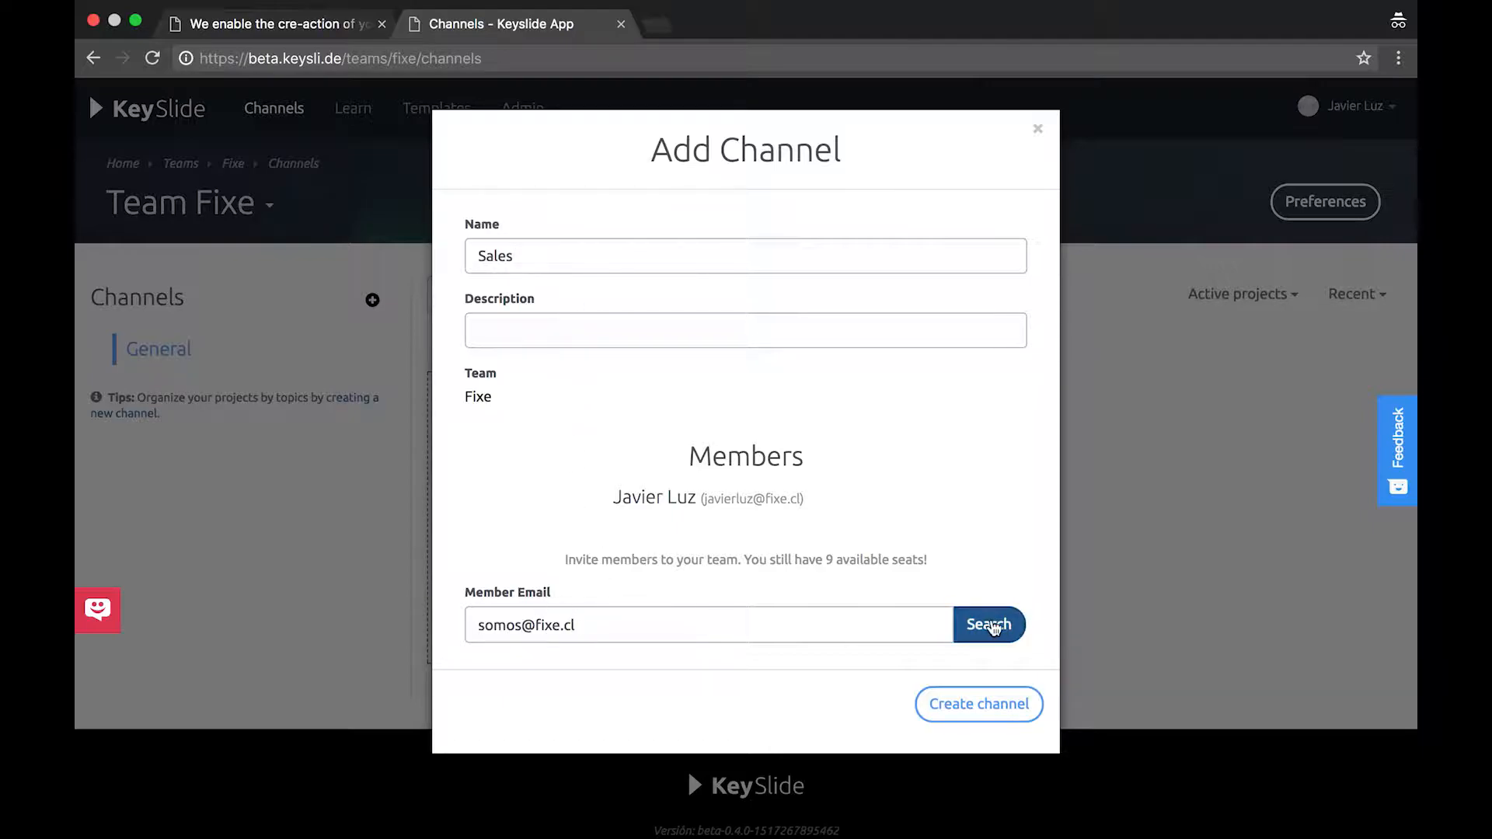
pyautogui.click(991, 626)
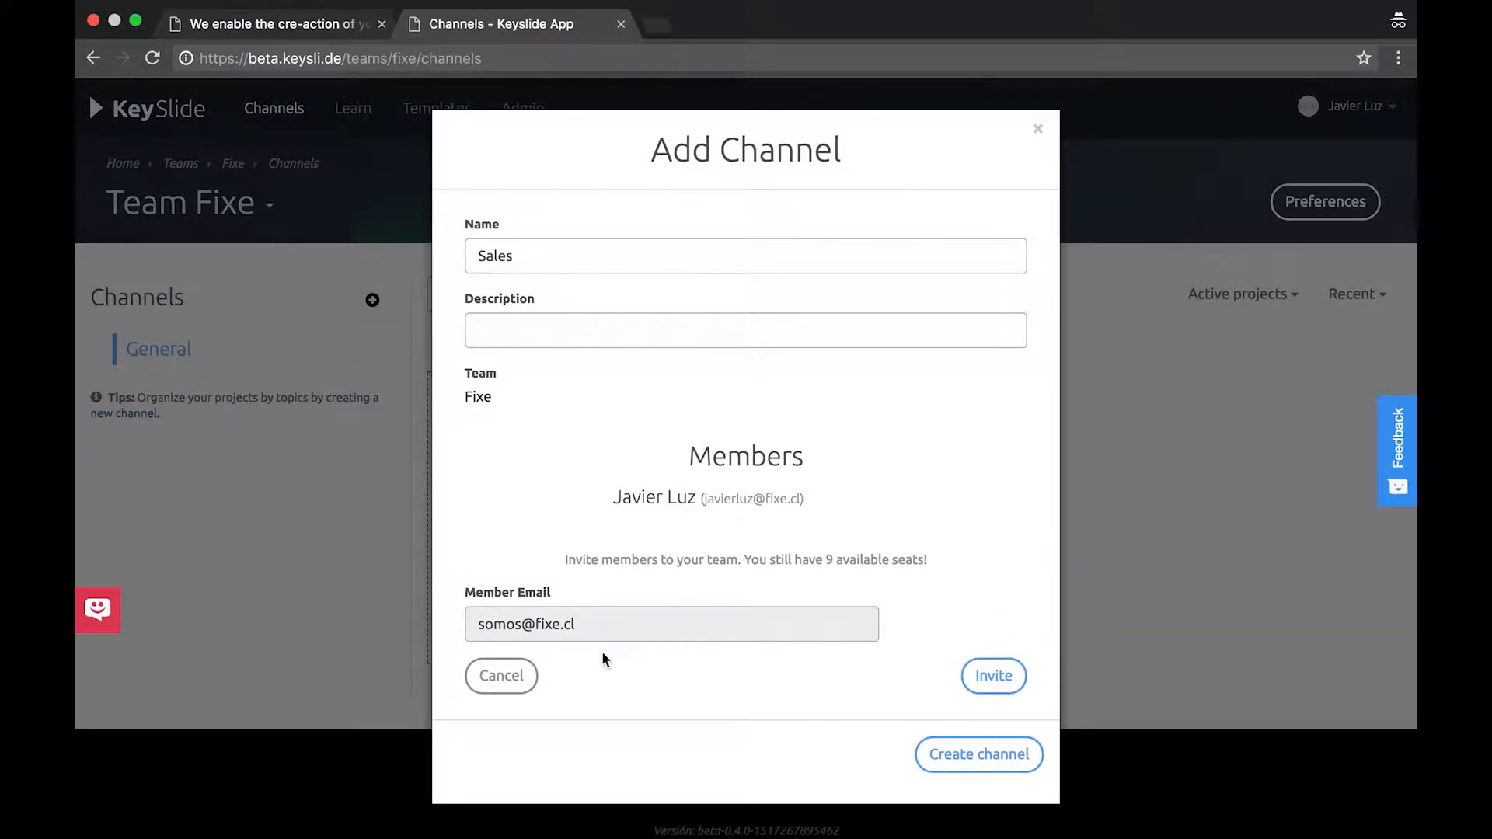
pyautogui.click(531, 673)
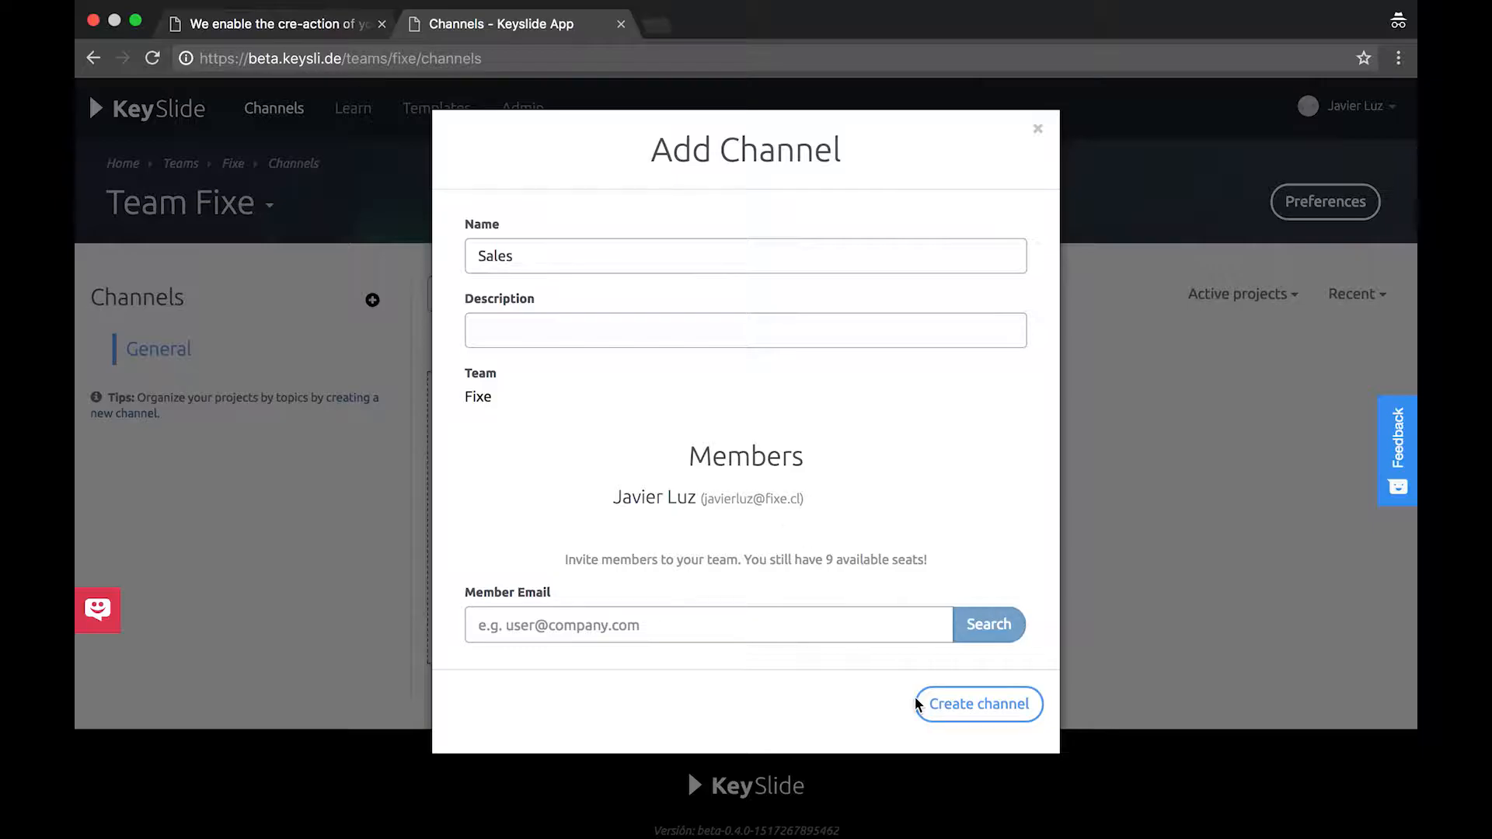
pyautogui.click(978, 696)
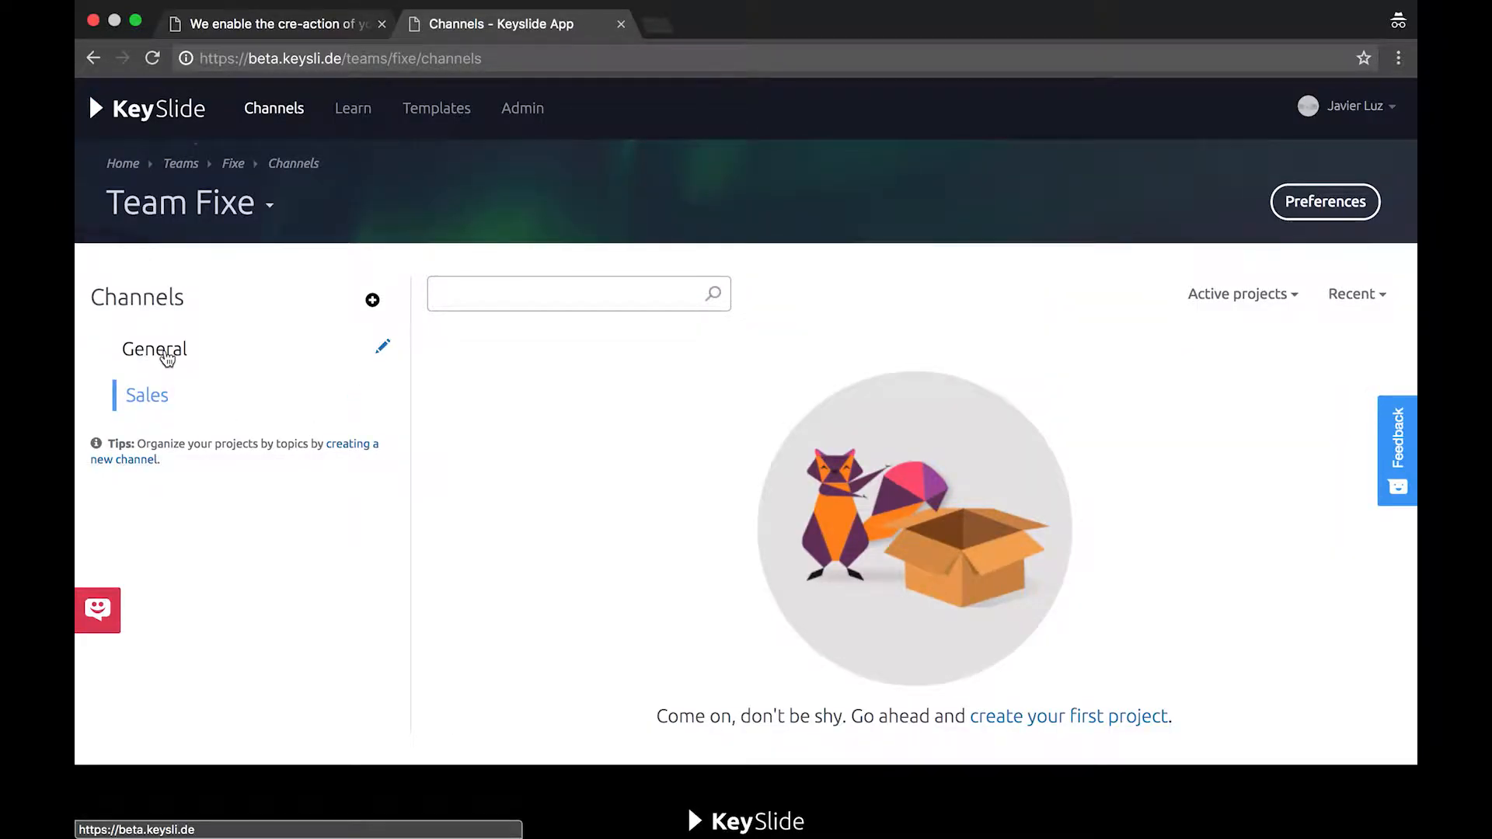
# Browse the General and Sales channels, ending on General's projects
pyautogui.click(164, 355)
pyautogui.click(154, 403)
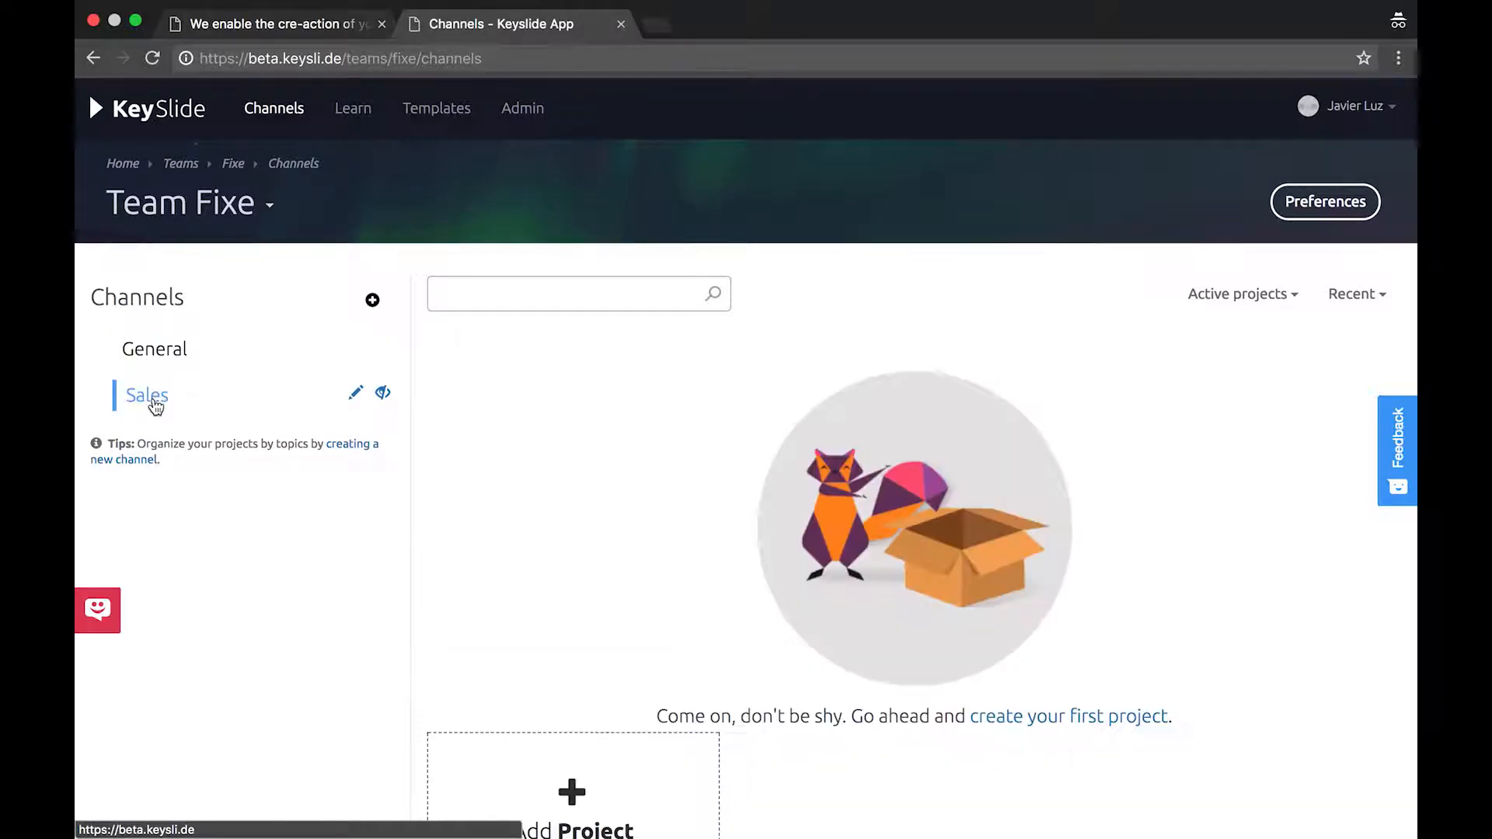
pyautogui.click(165, 352)
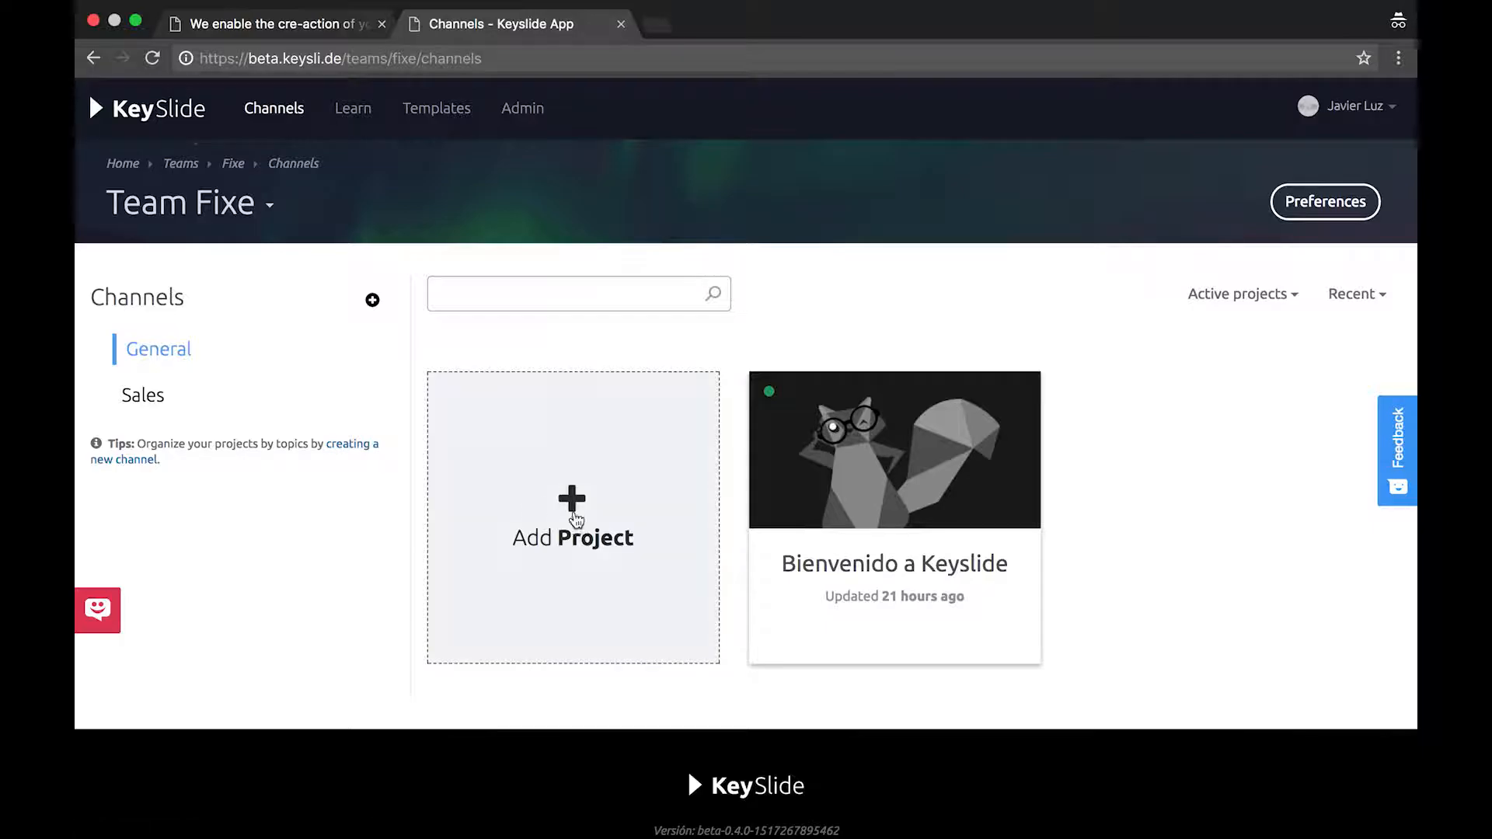
# Create 'This is an example' from the Glacial template, built in Keyslide, and open it
pyautogui.click(557, 515)
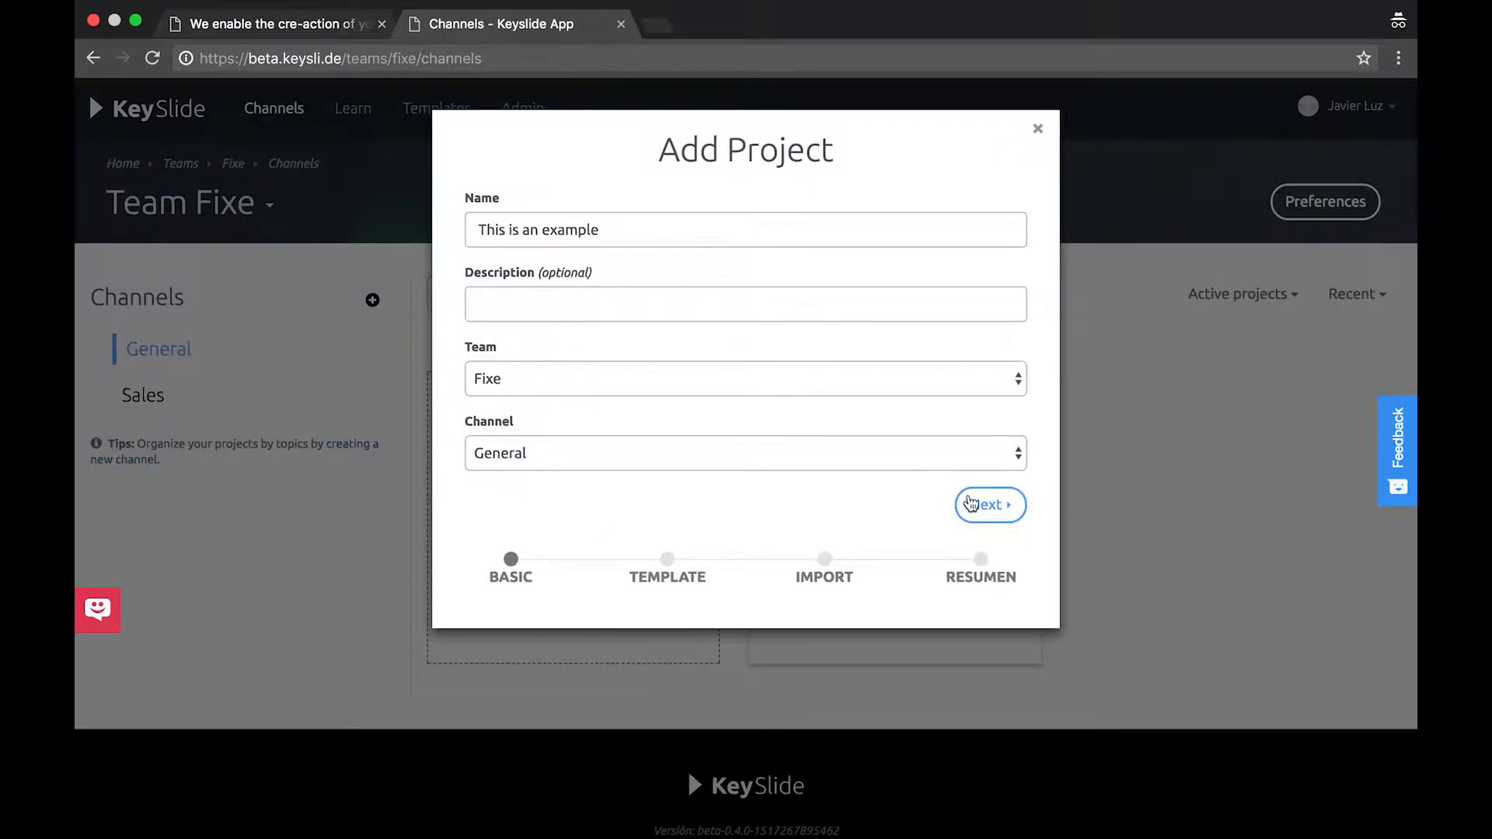
pyautogui.click(972, 506)
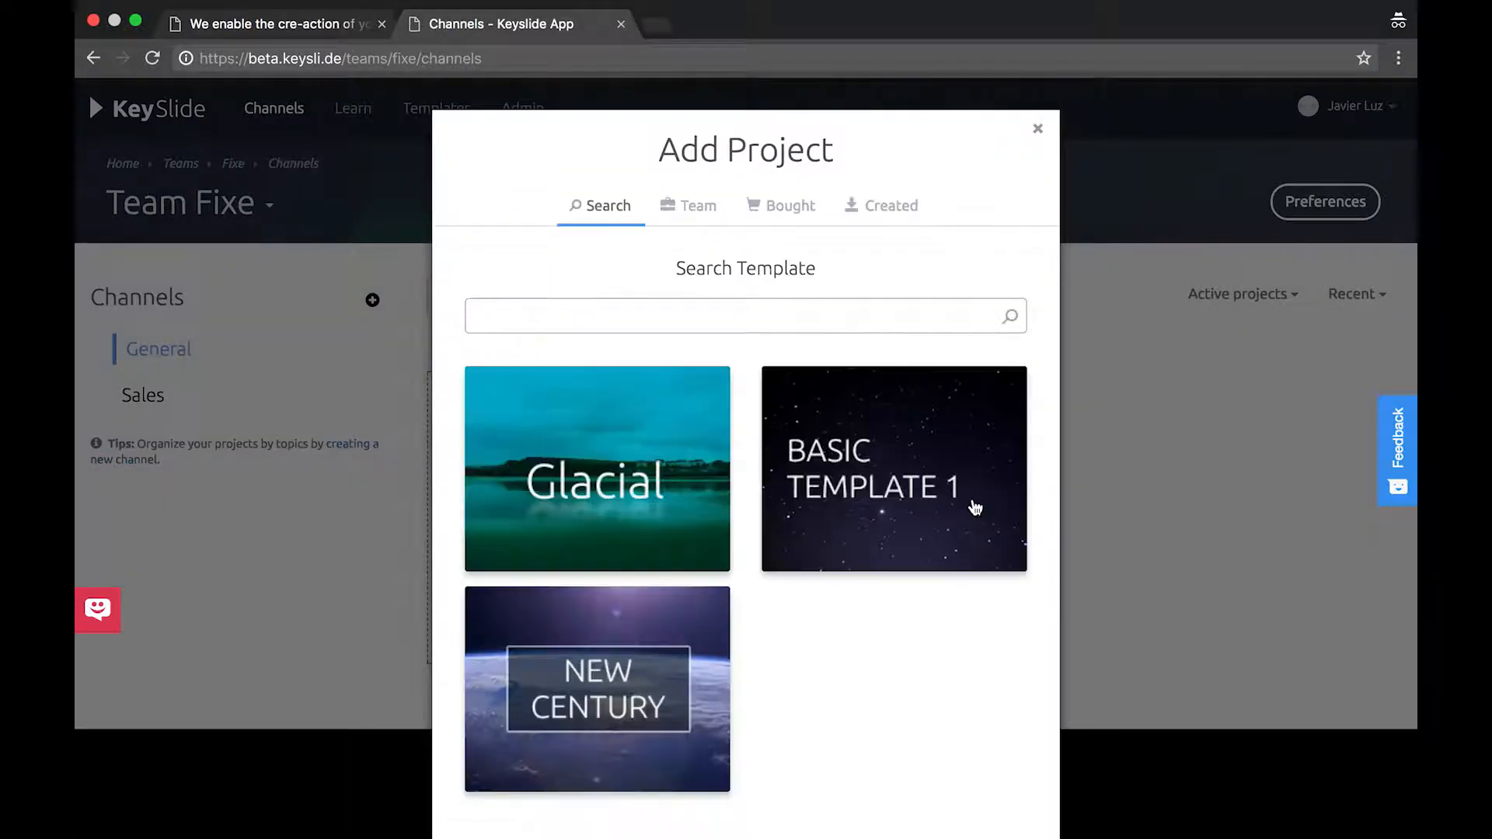
pyautogui.click(635, 444)
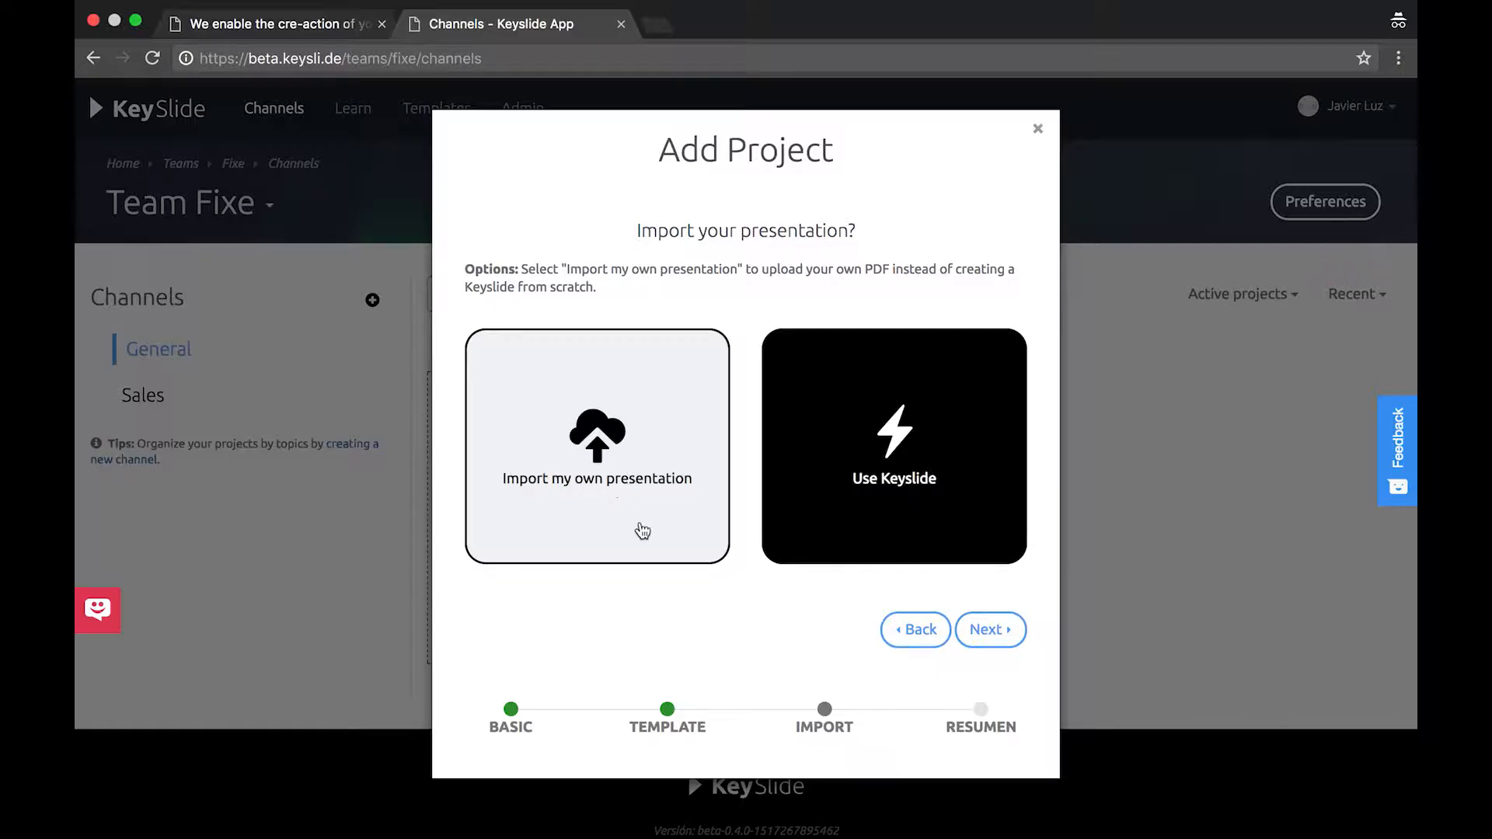
pyautogui.click(696, 495)
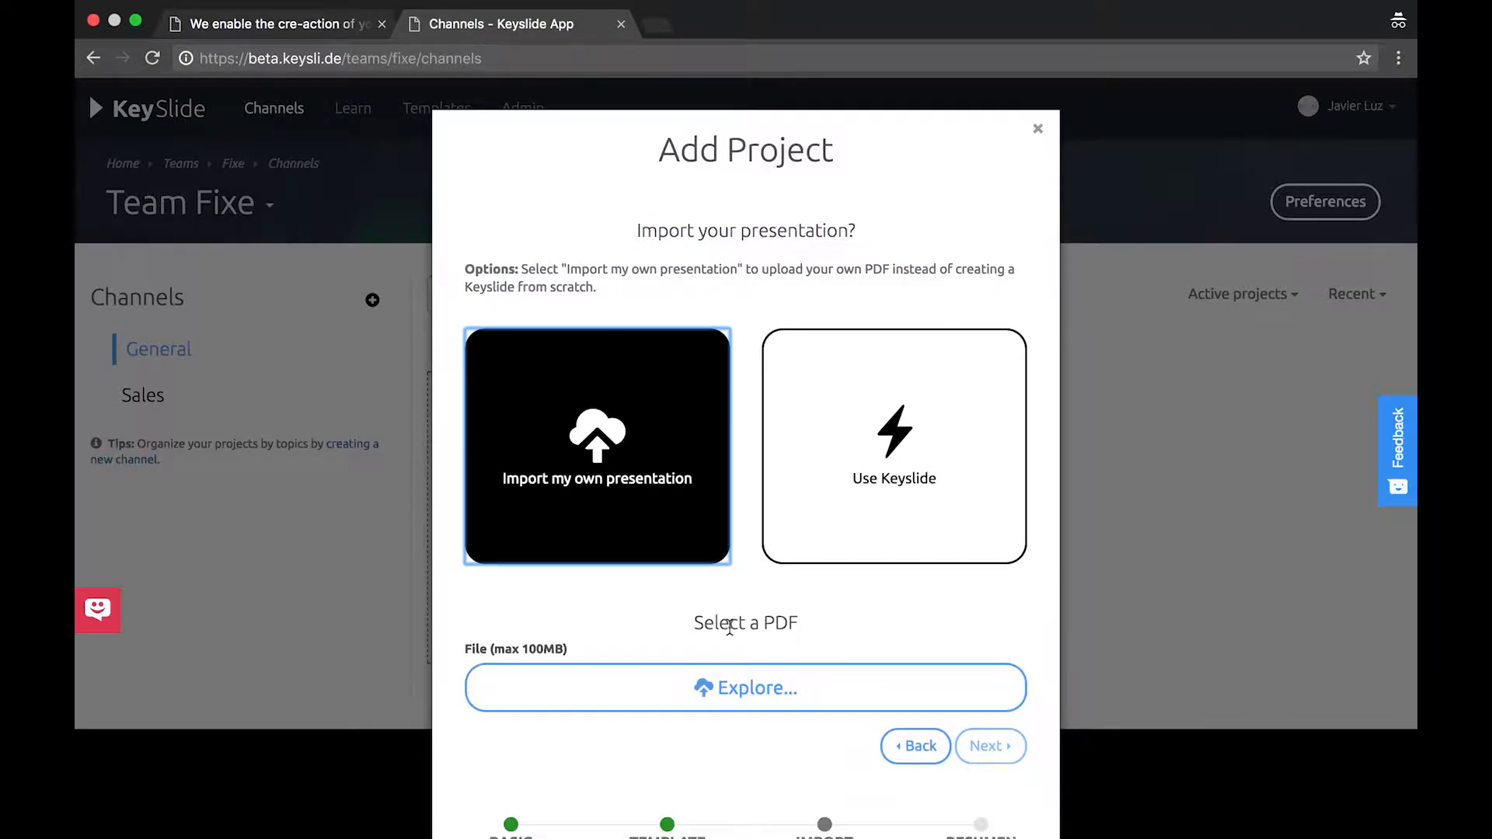
pyautogui.click(839, 497)
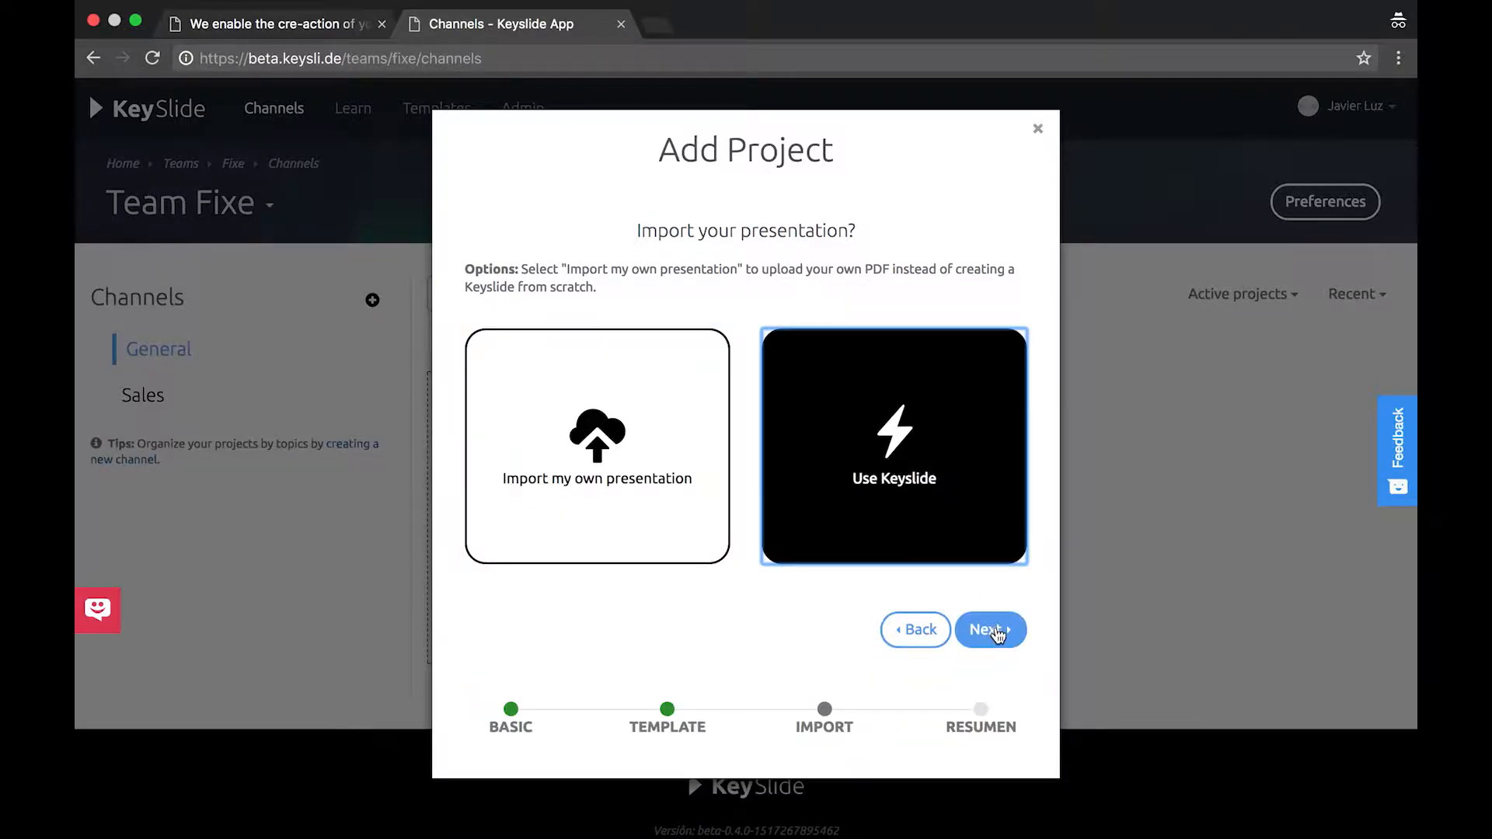
pyautogui.click(998, 631)
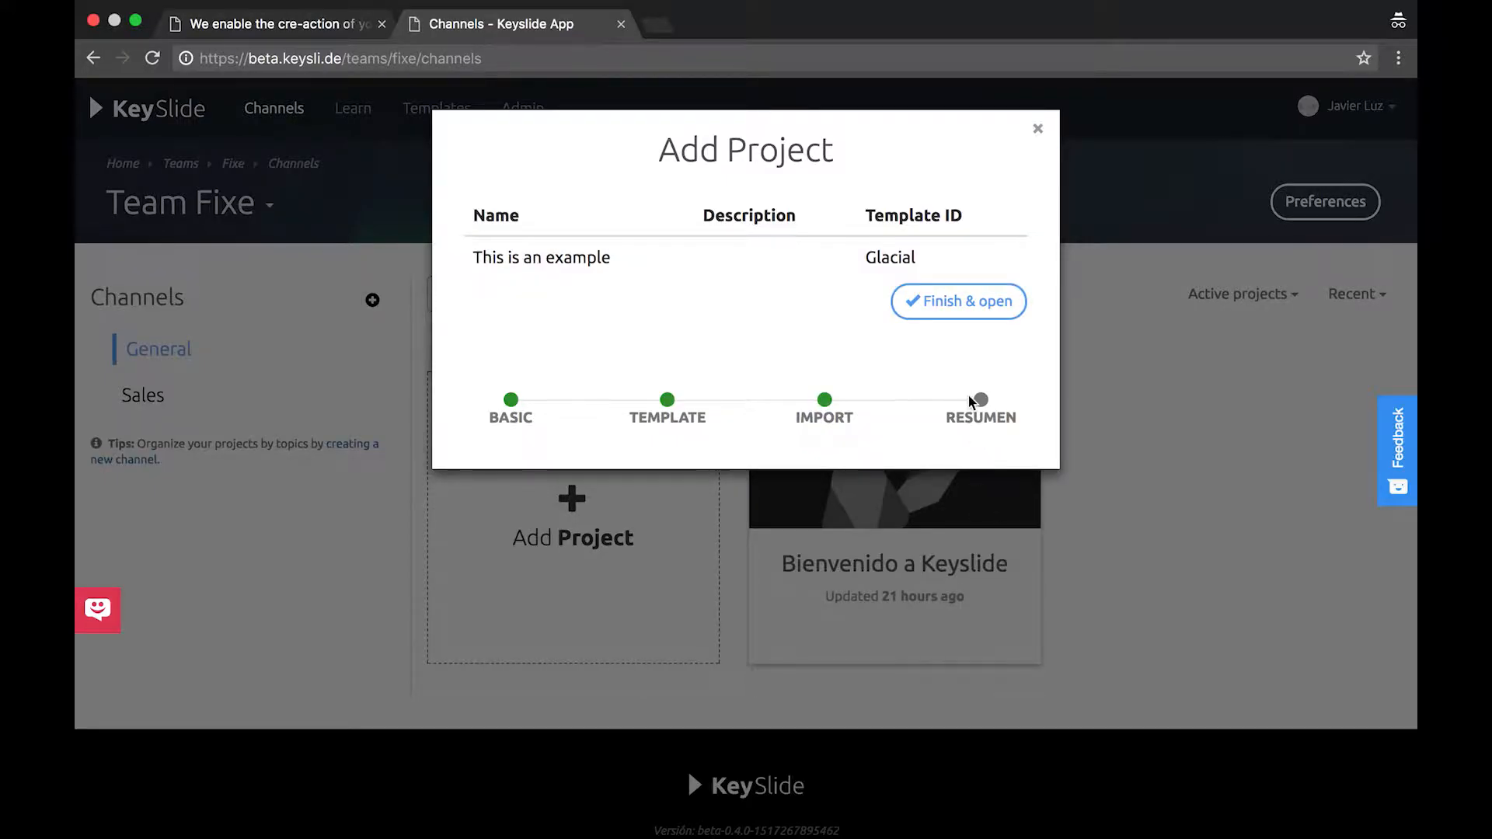
pyautogui.click(980, 297)
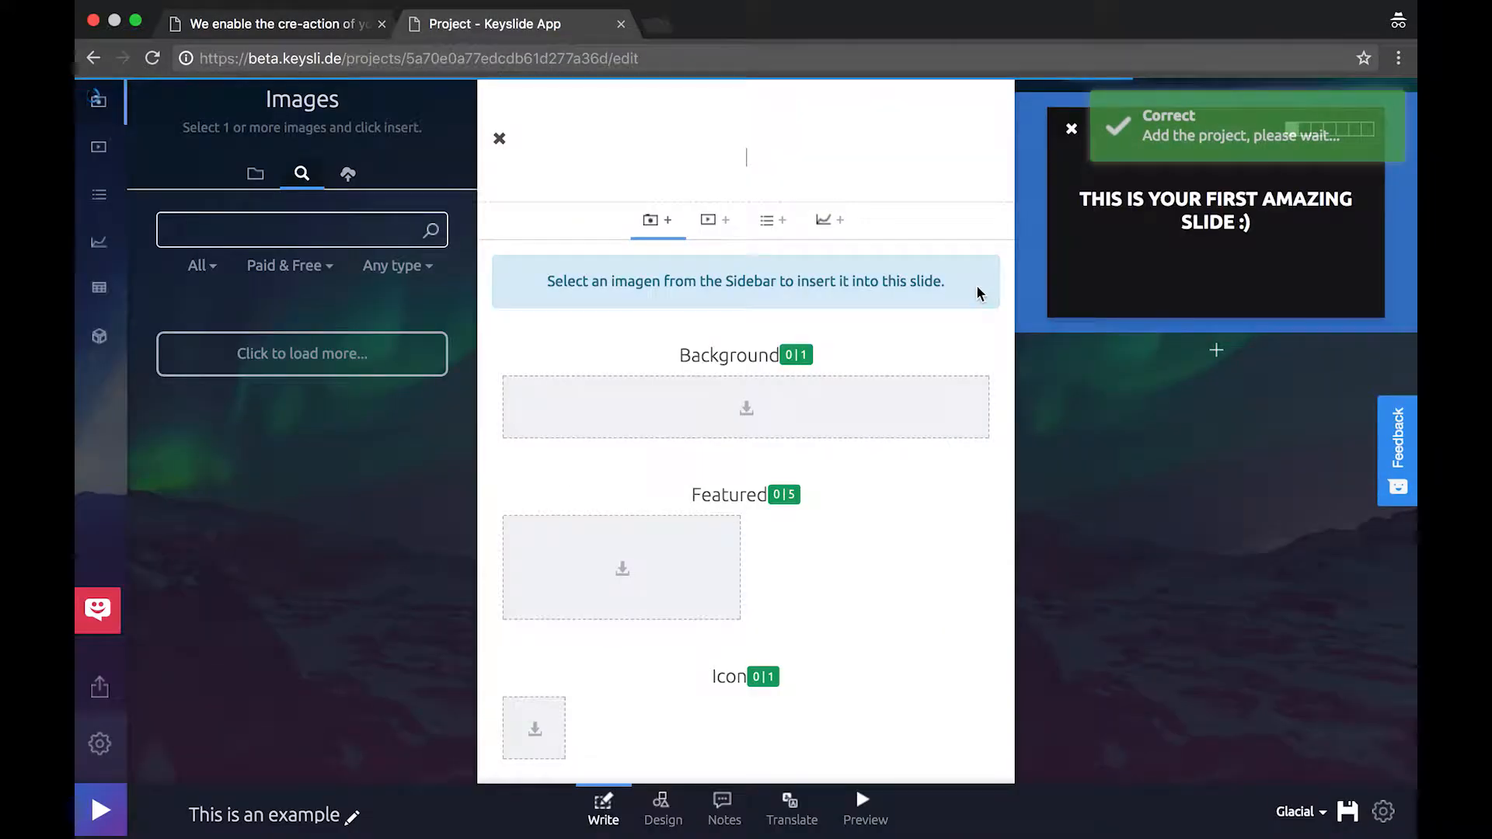
# Title the first slide 'What you write' with subtitle 'Is what you see!'
pyautogui.tripleClick(827, 162)
pyautogui.write('What you write')
pyautogui.press('Return')
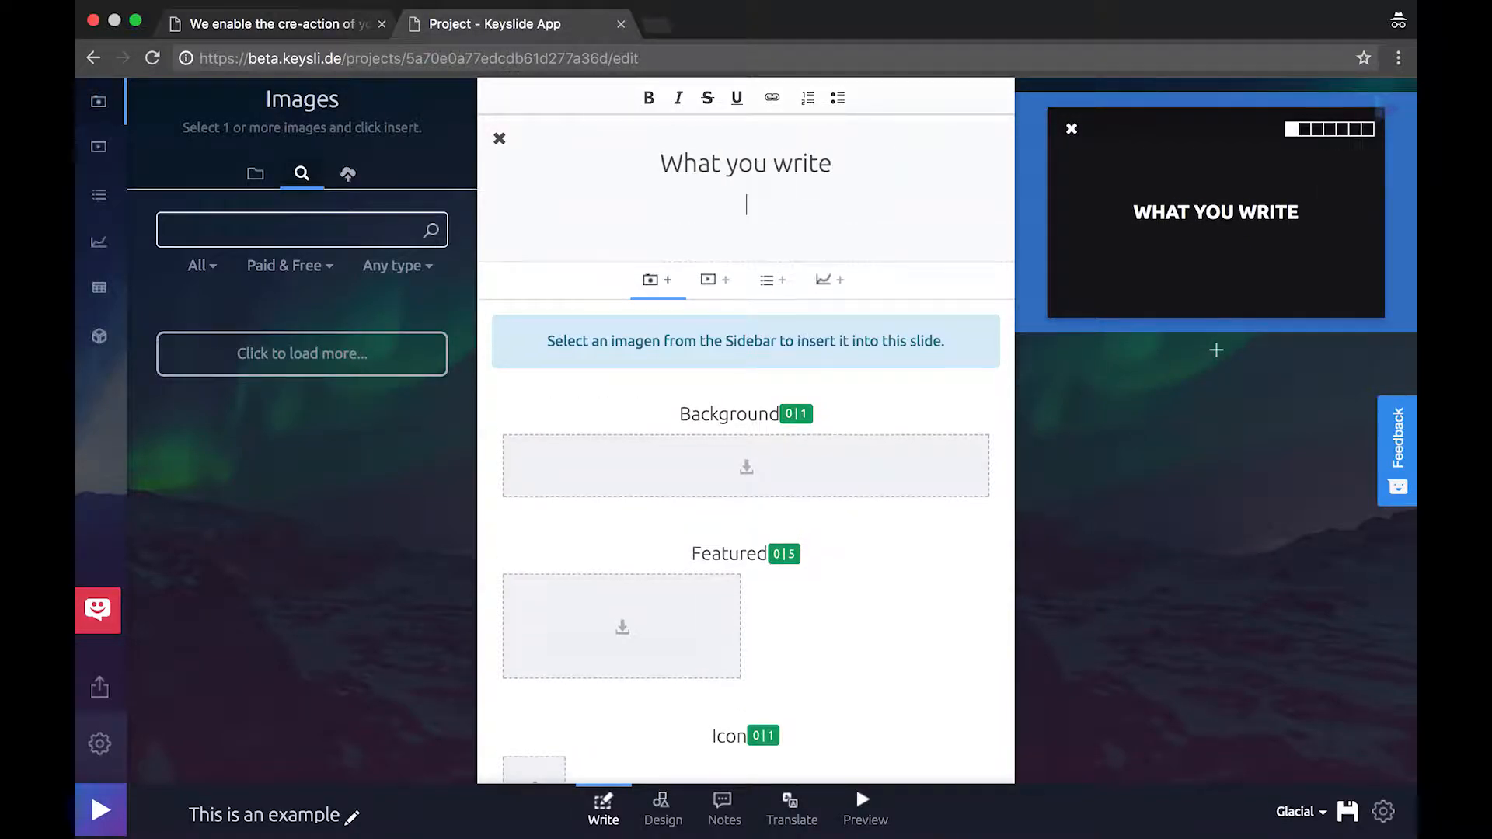
pyautogui.write('Is what you see!')
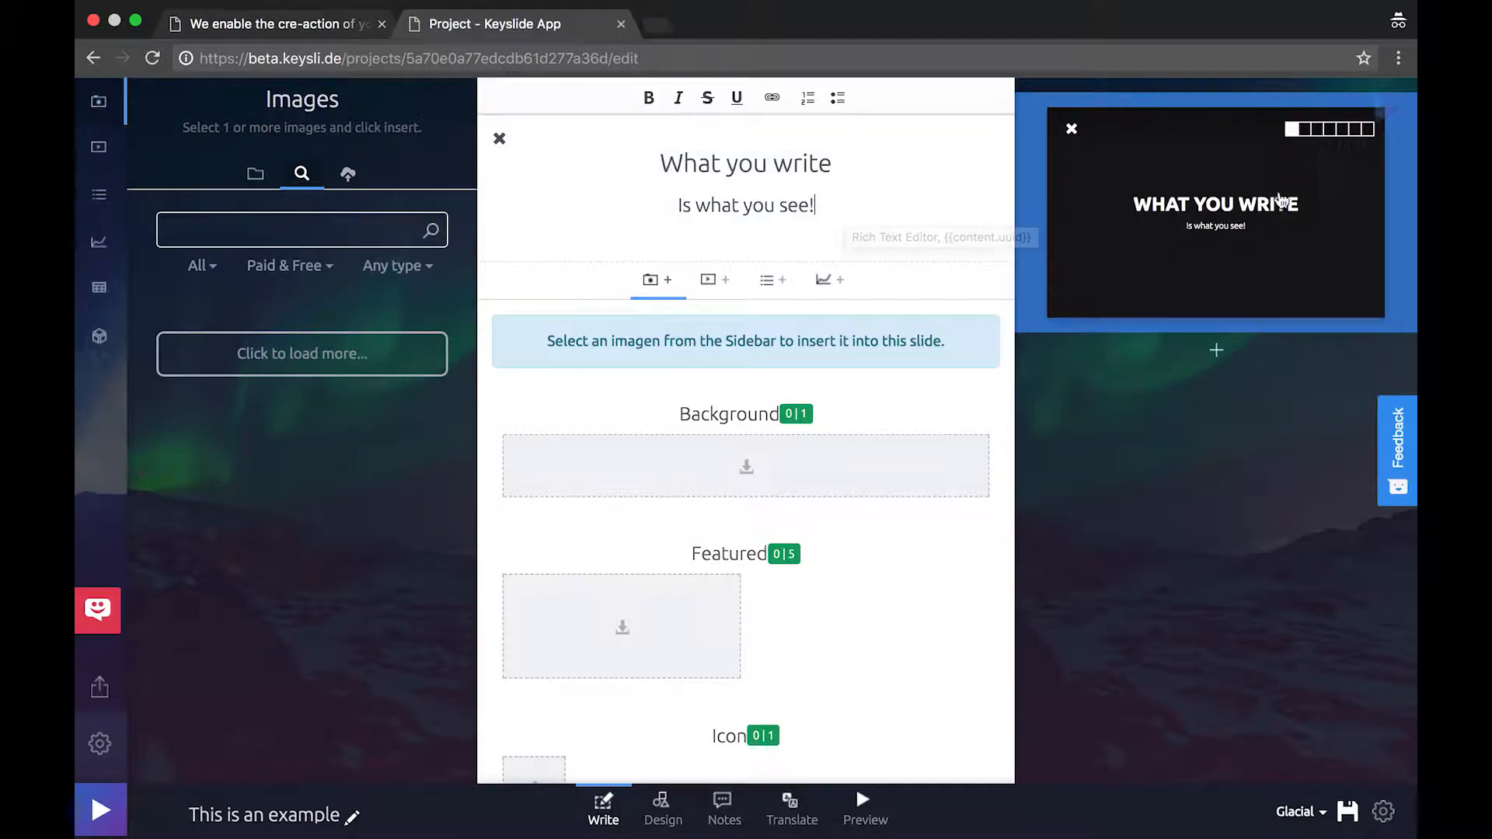
# Try several design styles, settling on the landscape banner with bold title
pyautogui.click(1319, 131)
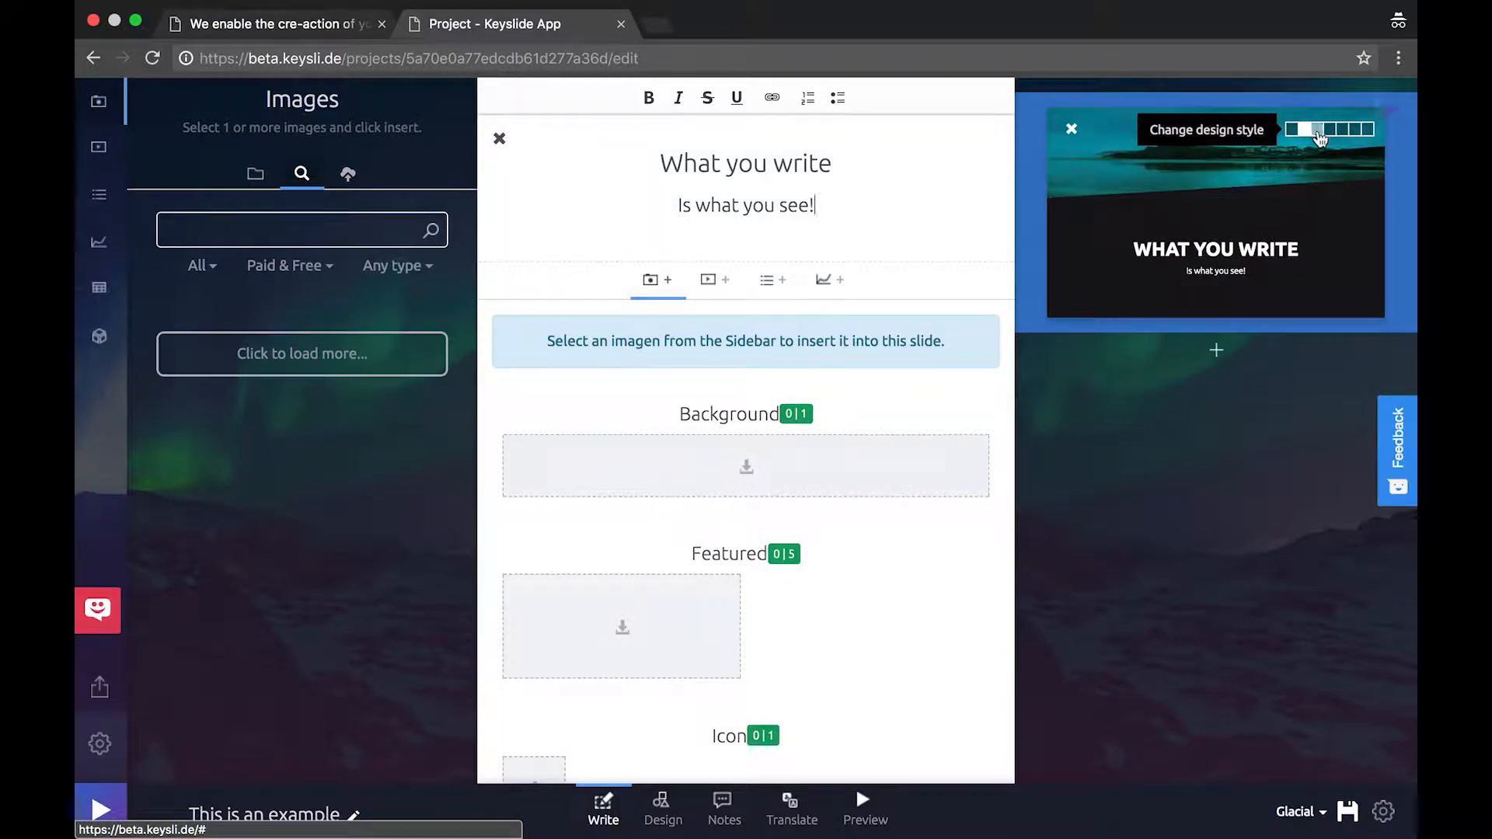
pyautogui.click(1325, 131)
pyautogui.click(1331, 132)
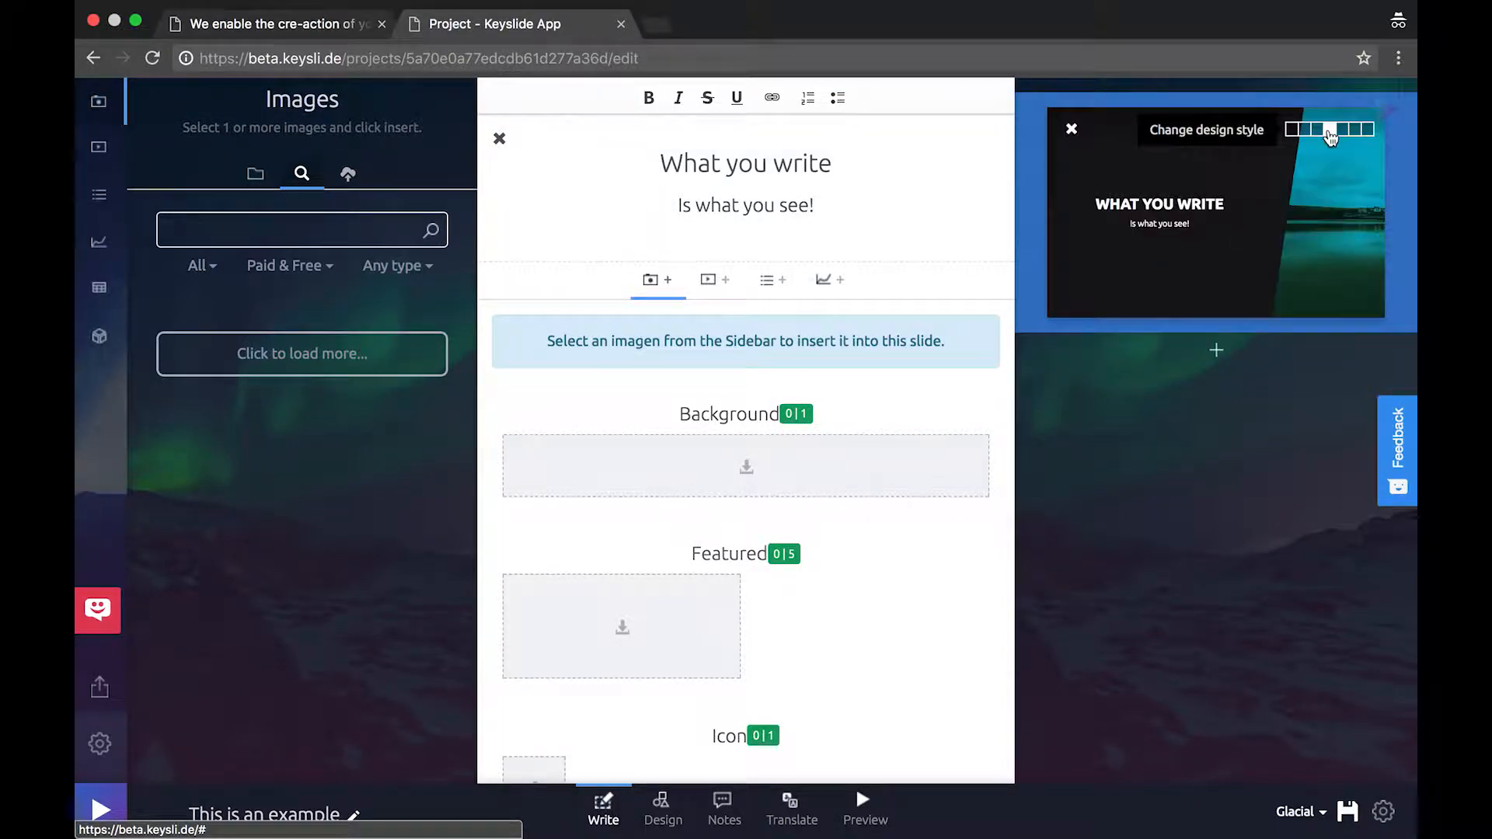
pyautogui.click(1343, 132)
pyautogui.click(1366, 130)
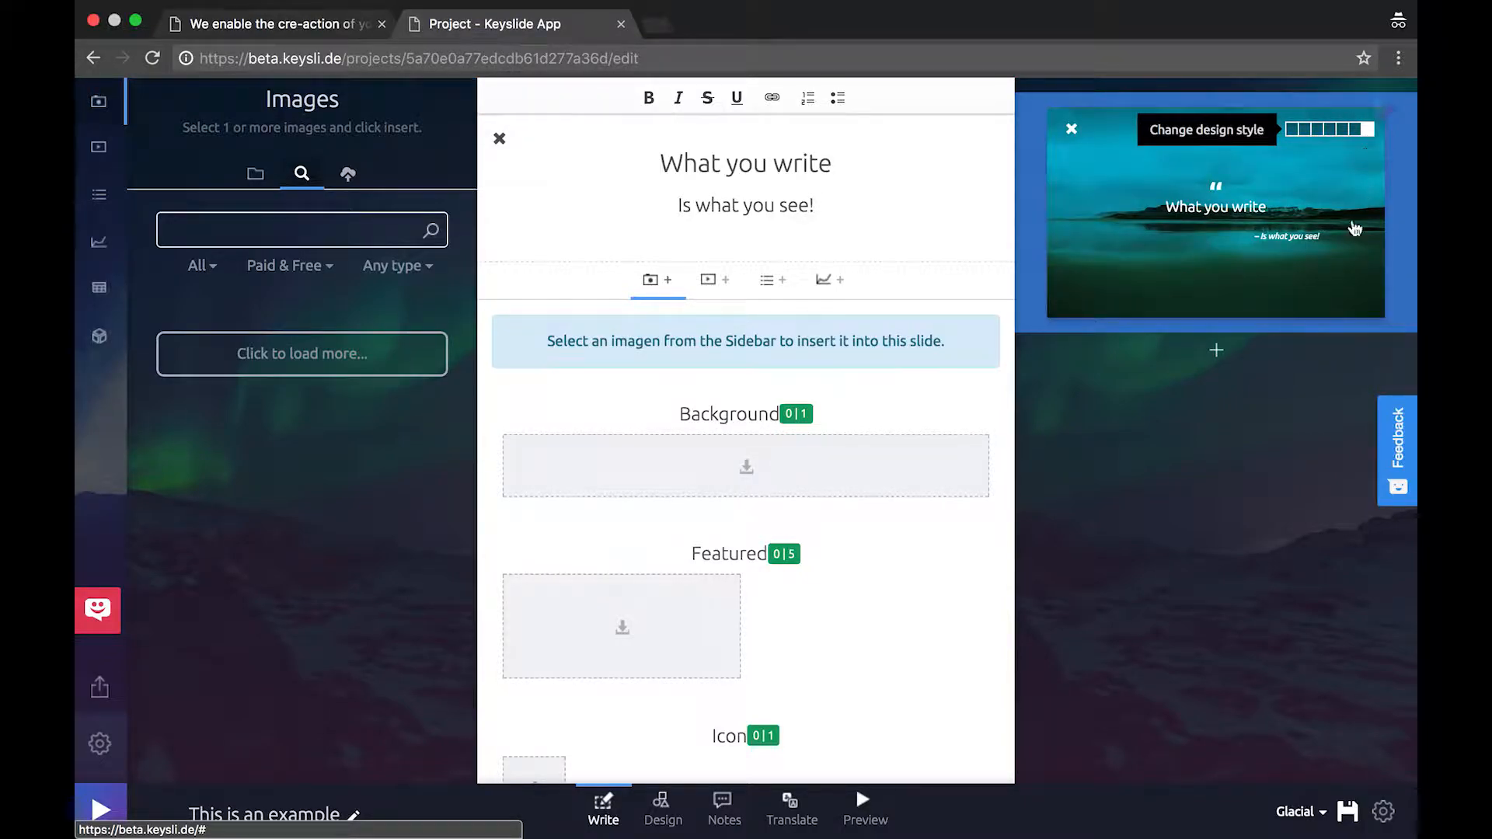
pyautogui.click(1306, 132)
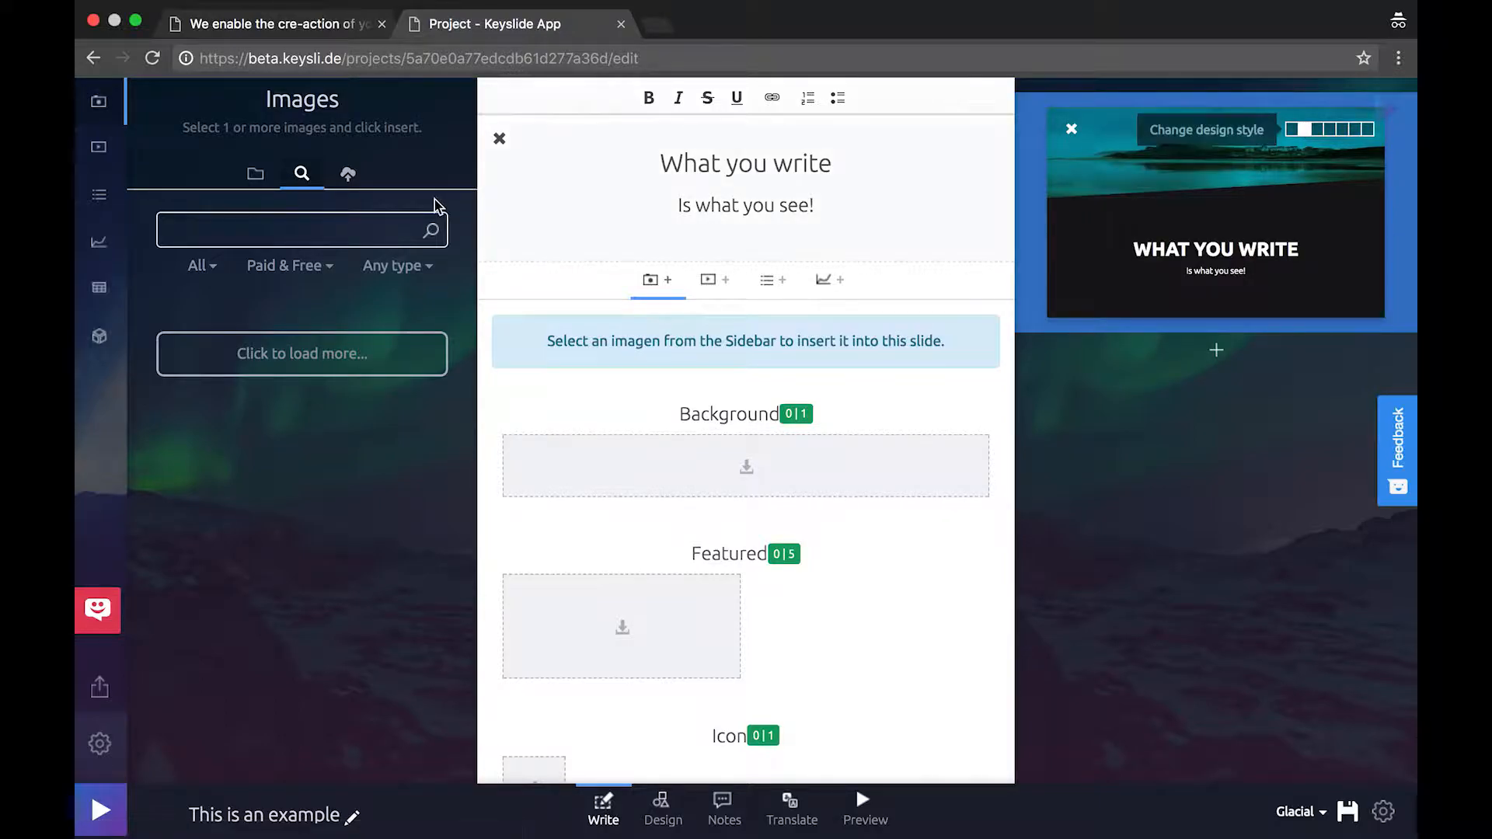
# Insert the standing-cat GIF as the first slide's background image
pyautogui.scroll(-12, 300, 373)
pyautogui.scroll(-10, 299, 373)
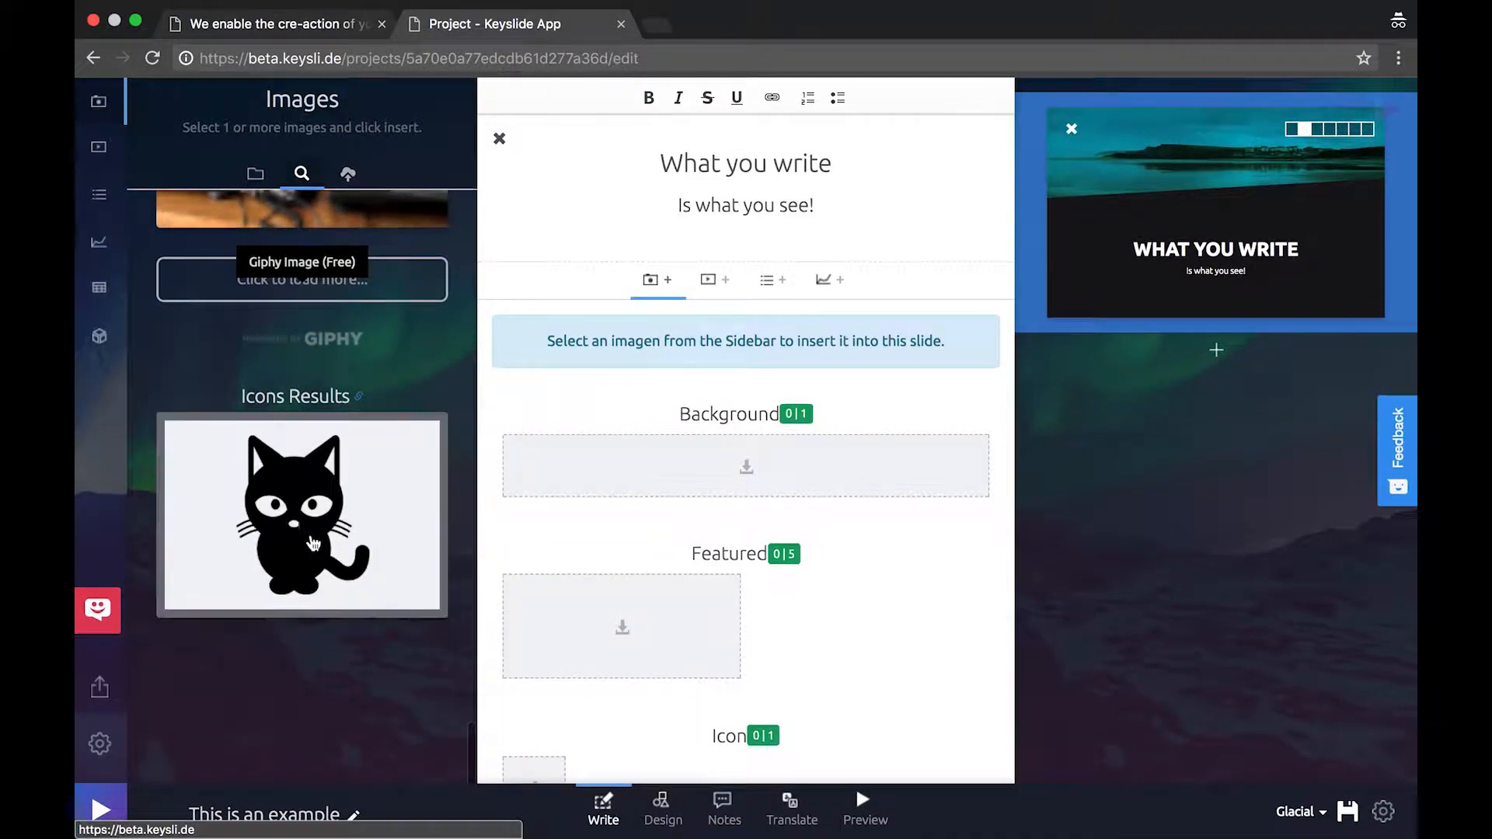
pyautogui.scroll(10, 325, 558)
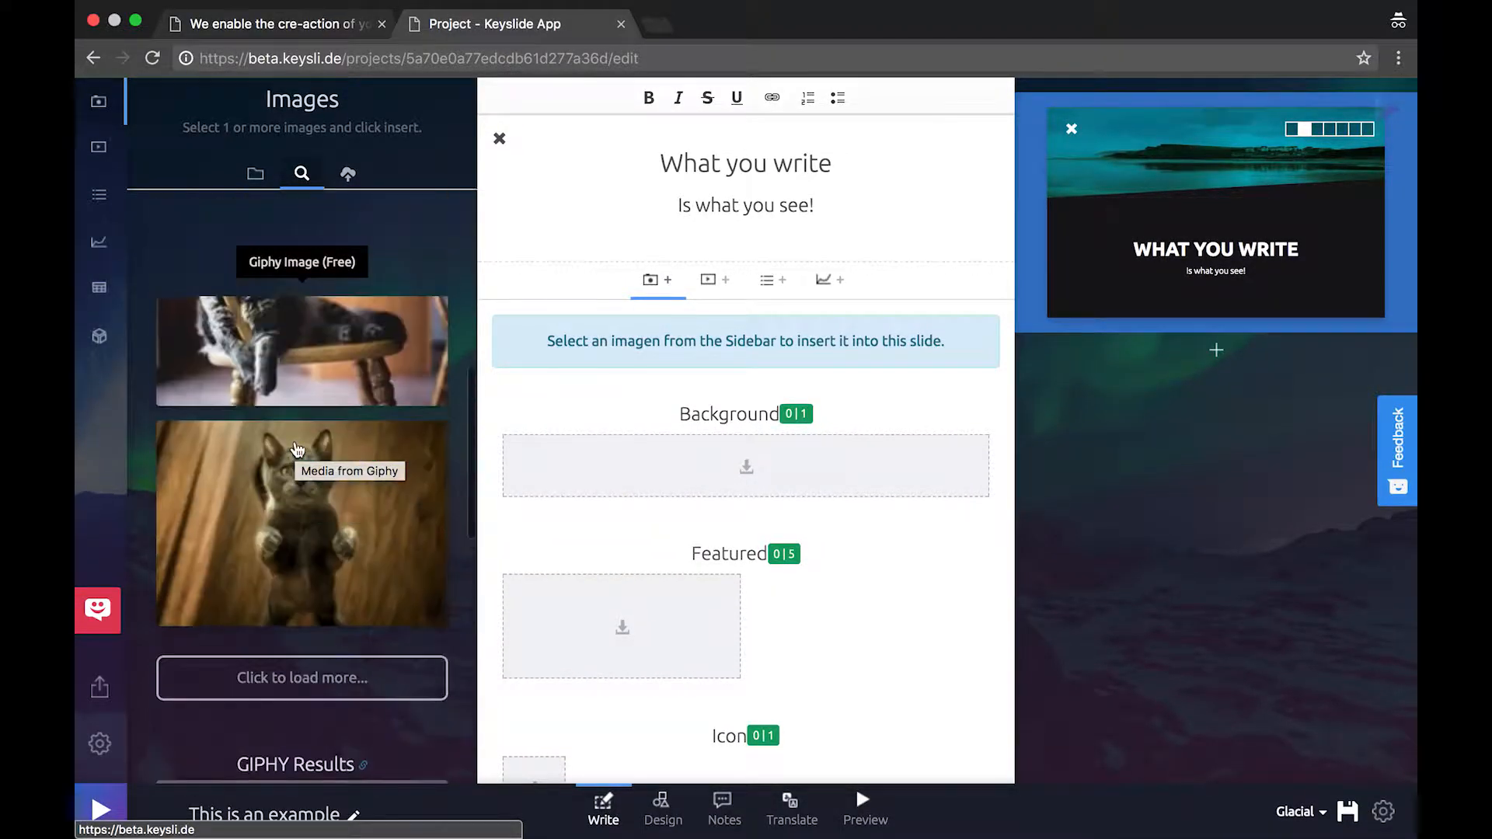
pyautogui.click(306, 610)
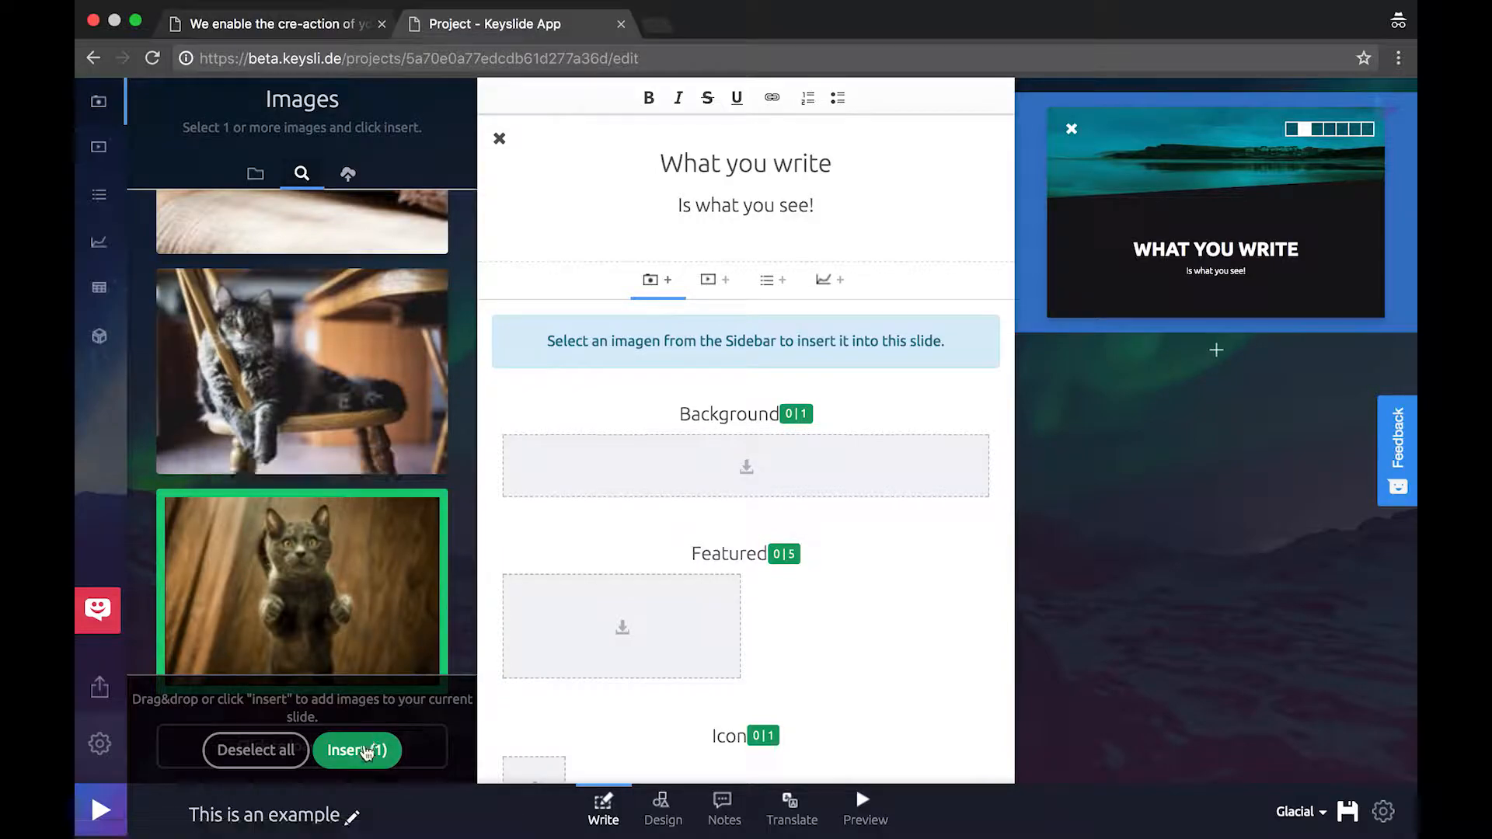
pyautogui.click(368, 748)
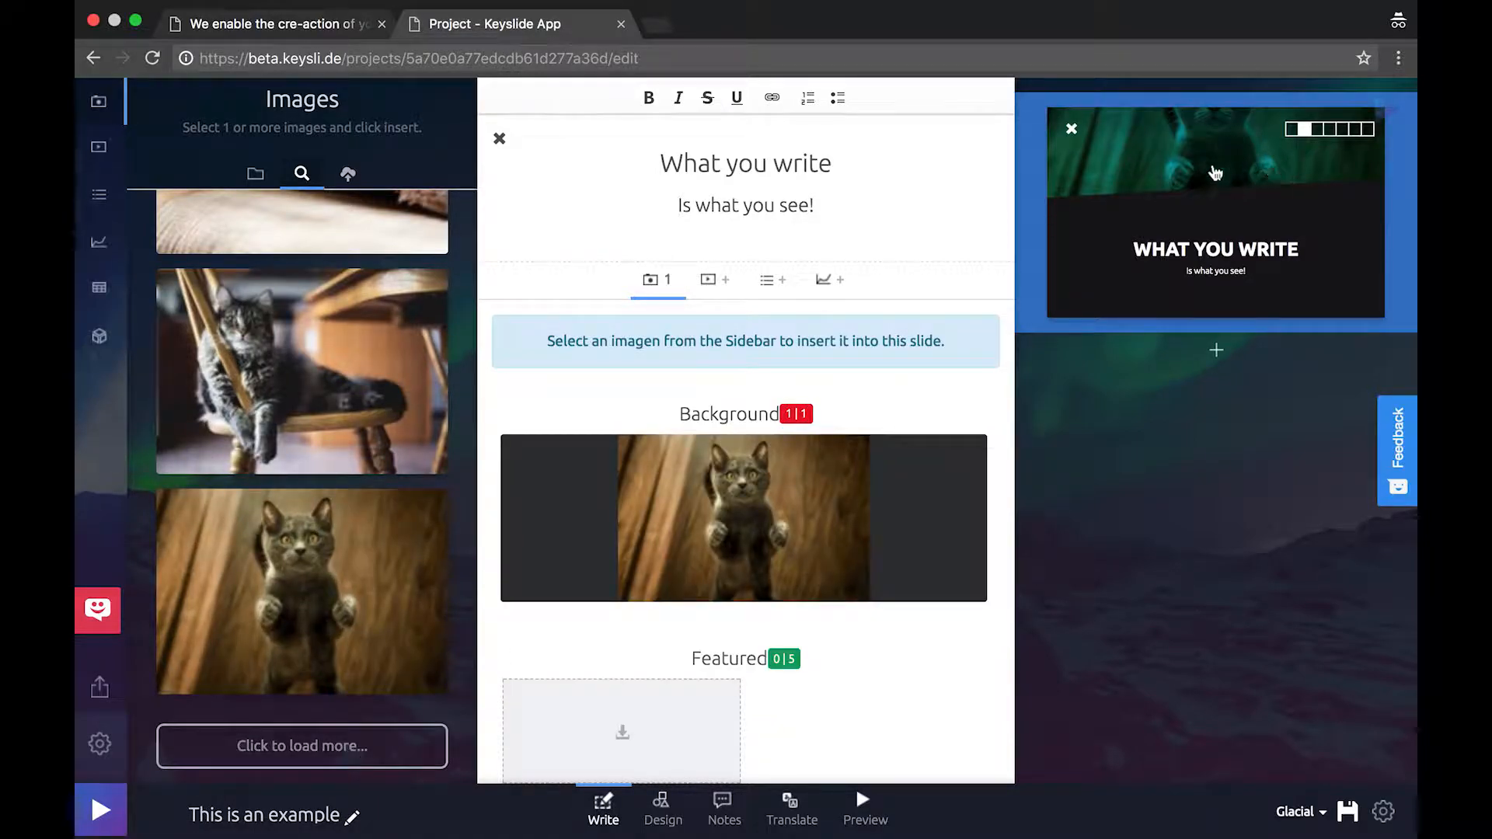
# Give the slide an image-right layout and add a second slide
pyautogui.click(1320, 130)
pyautogui.click(1330, 132)
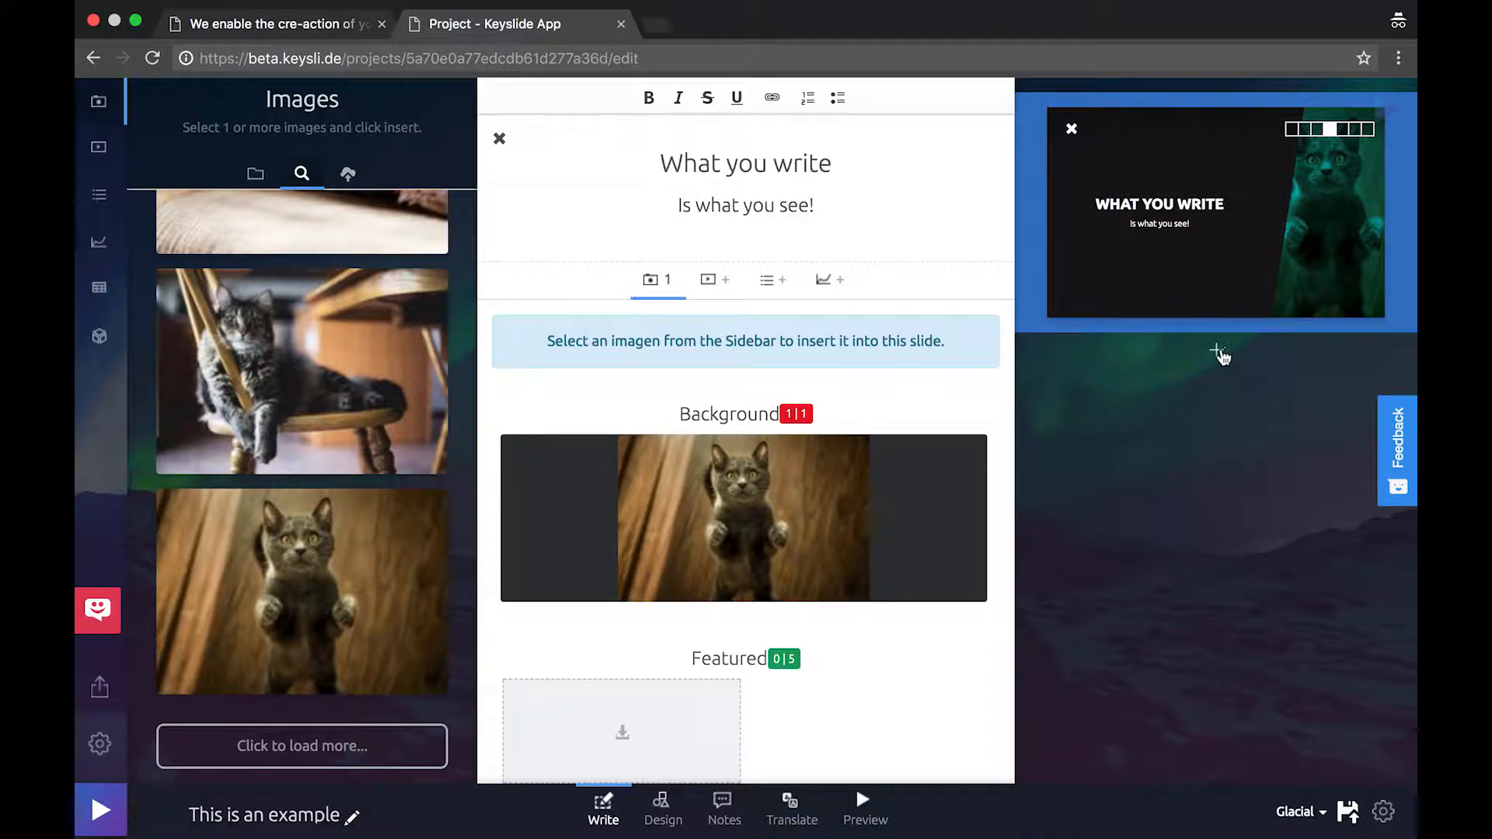
pyautogui.click(1217, 351)
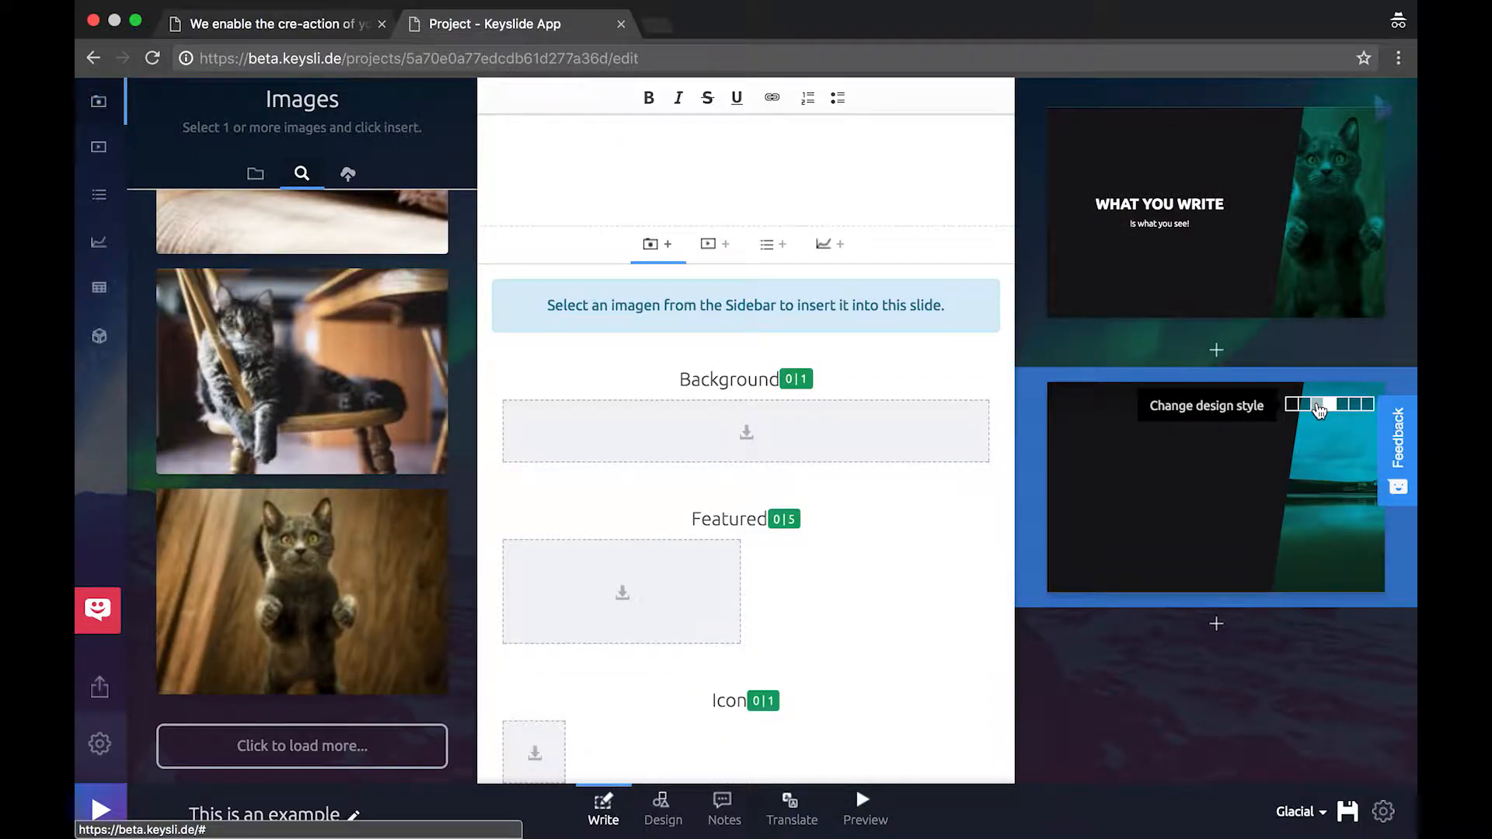
# Give the new slide an image-left layout, titled 'Dogs' with subtitle 'Are amazing'
pyautogui.click(1319, 405)
pyautogui.click(775, 190)
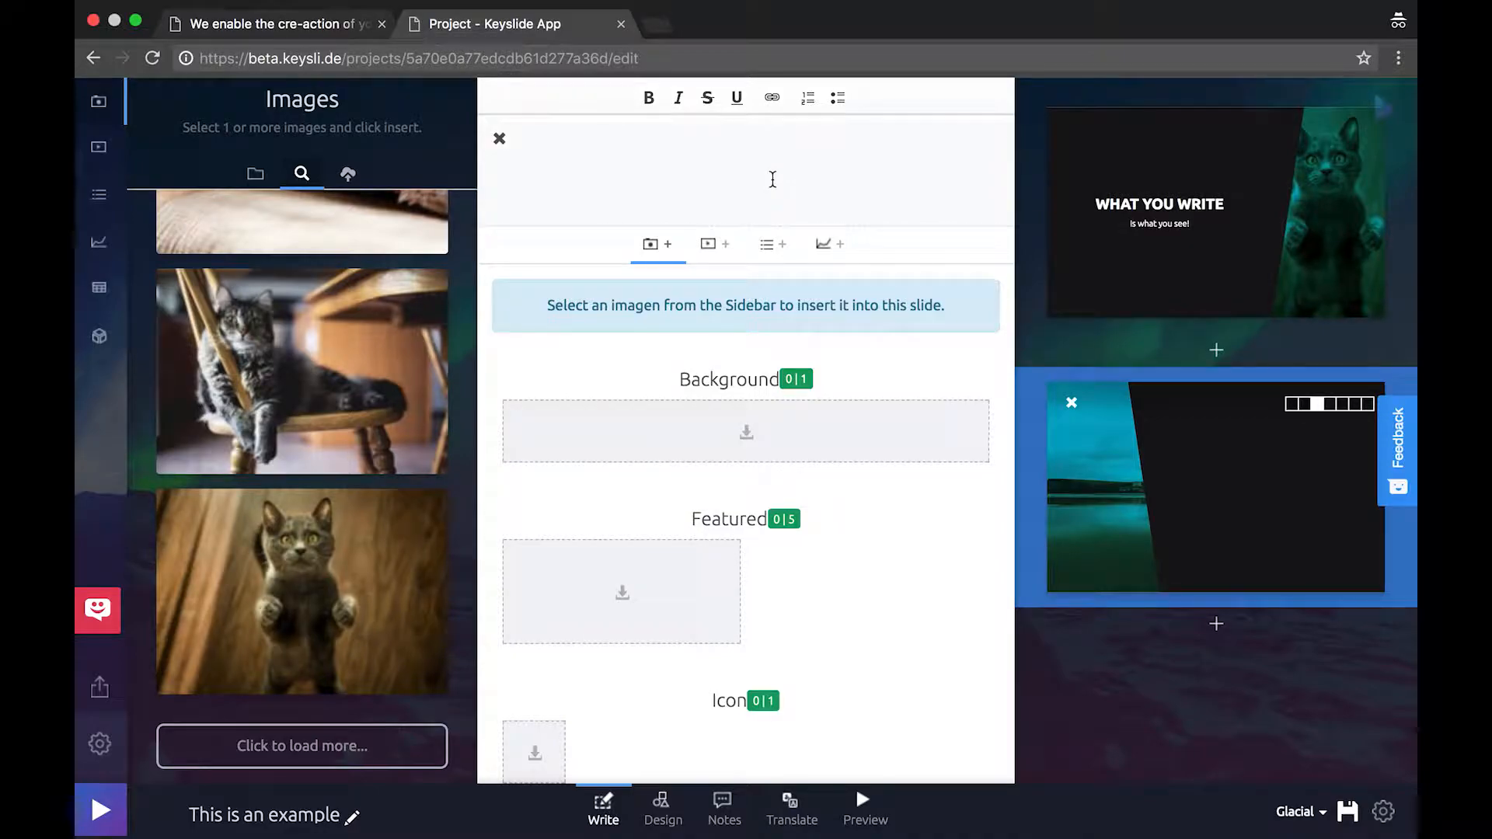
pyautogui.write('Dogs')
pyautogui.press('Return')
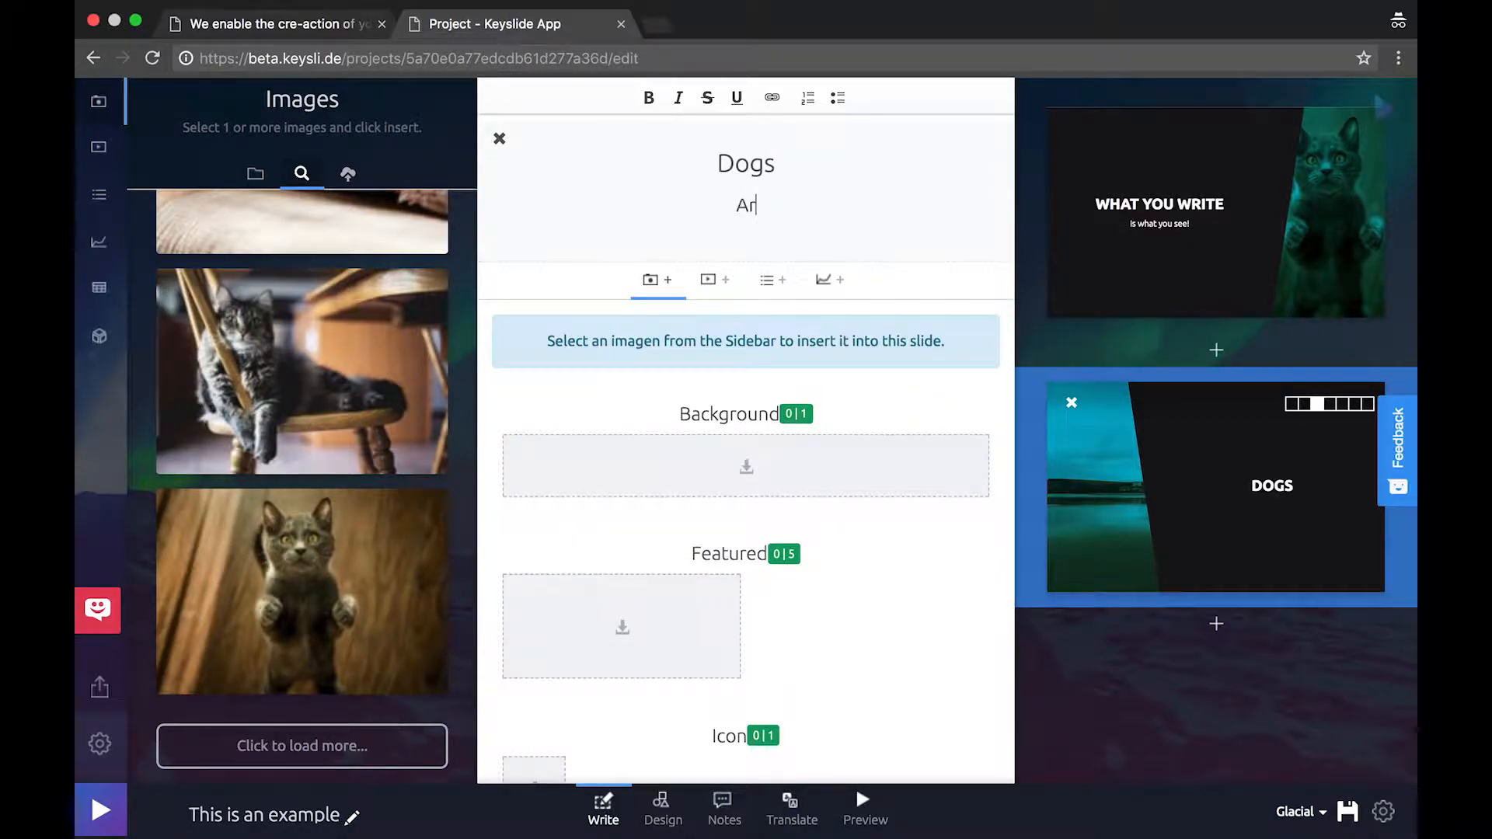
pyautogui.write('Are amazing')
# Insert the golden retriever GIF and switch the Dogs slide to a full-image design
pyautogui.scroll(10, 349, 373)
pyautogui.doubleClick(184, 230)
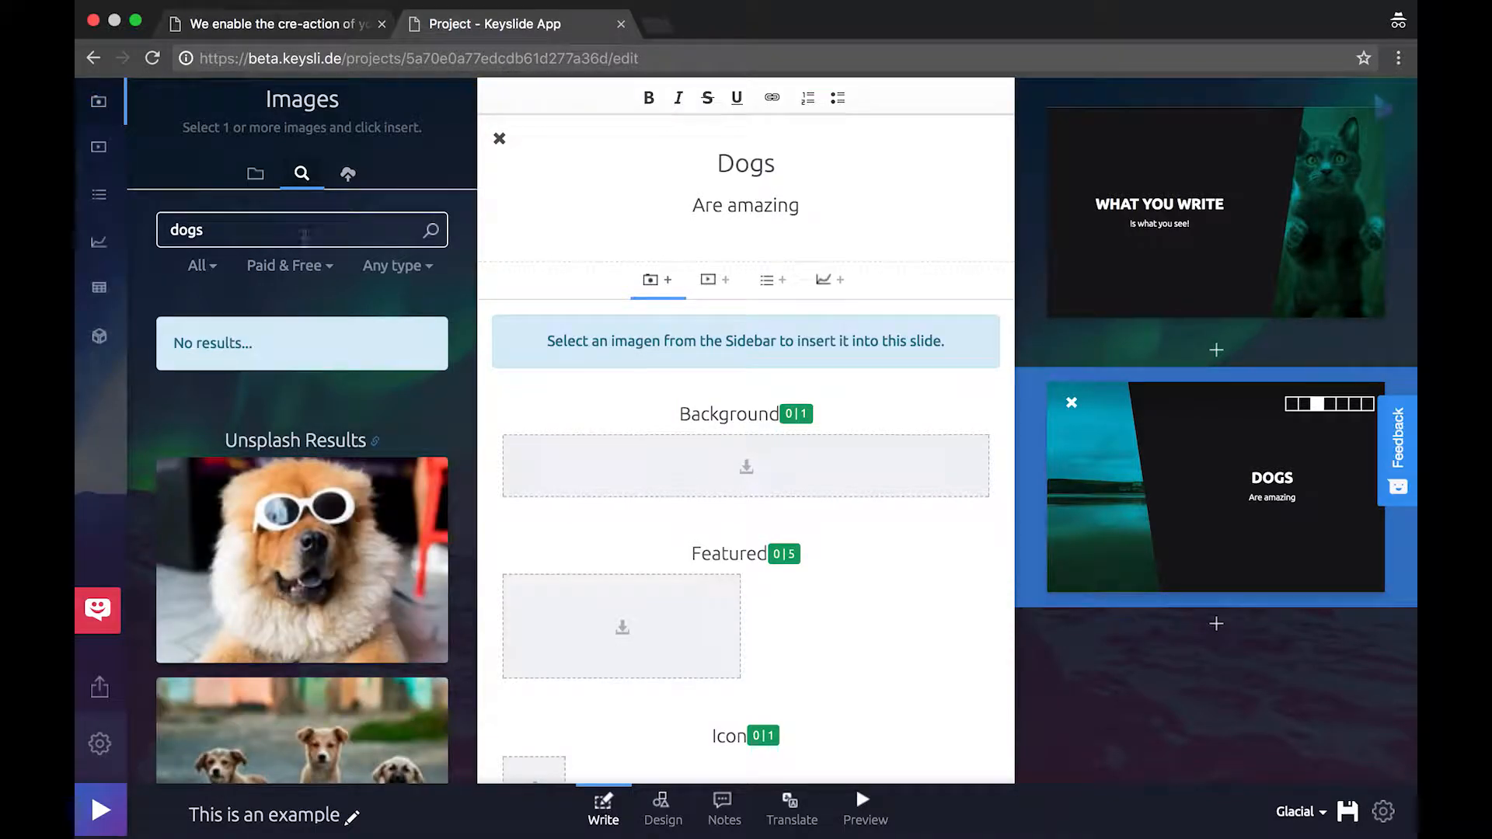
pyautogui.scroll(-5, 323, 386)
pyautogui.scroll(-3, 323, 386)
pyautogui.scroll(-5, 324, 386)
pyautogui.click(334, 351)
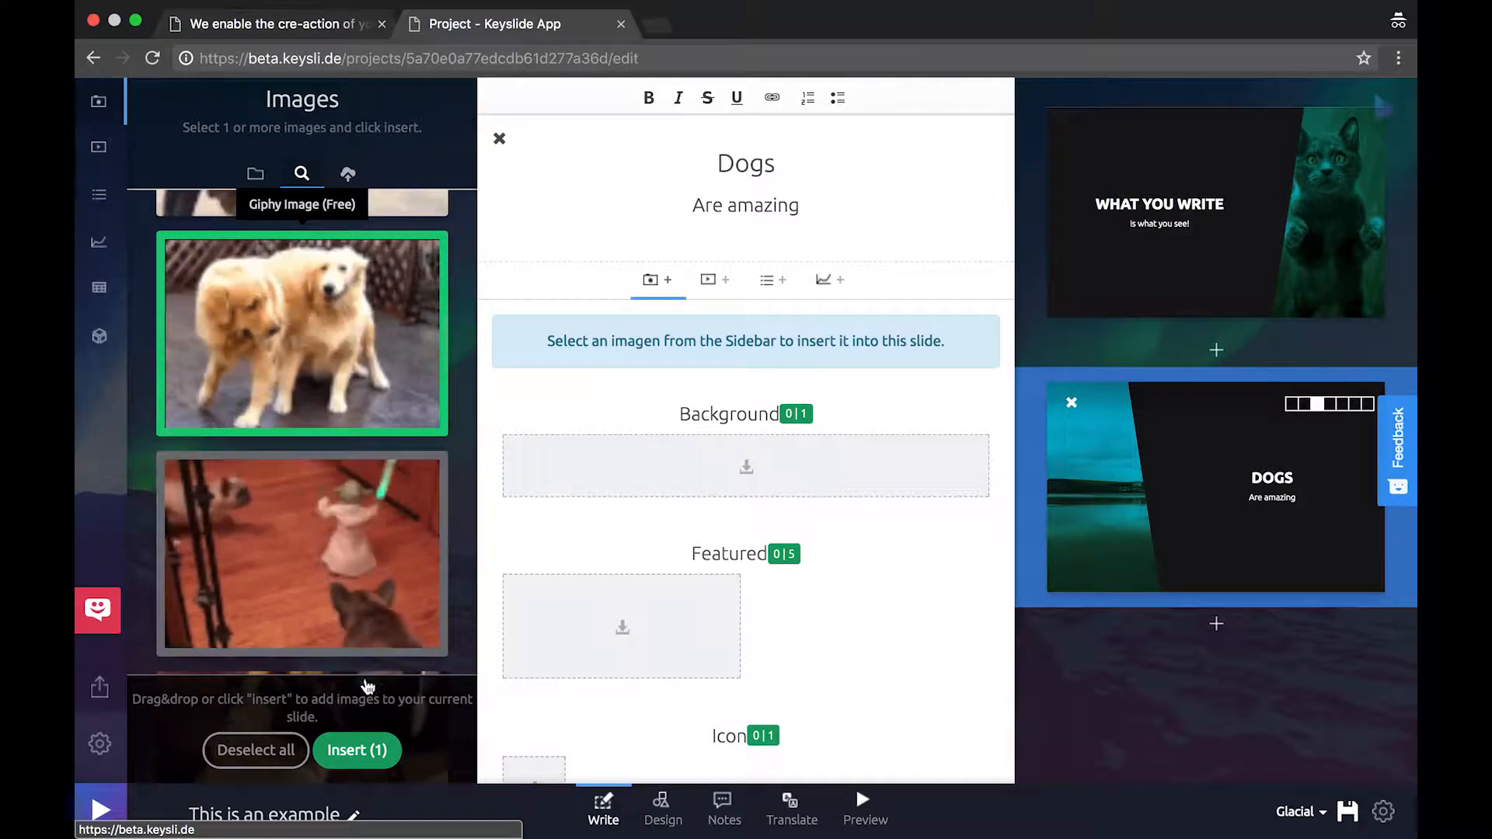
pyautogui.click(356, 750)
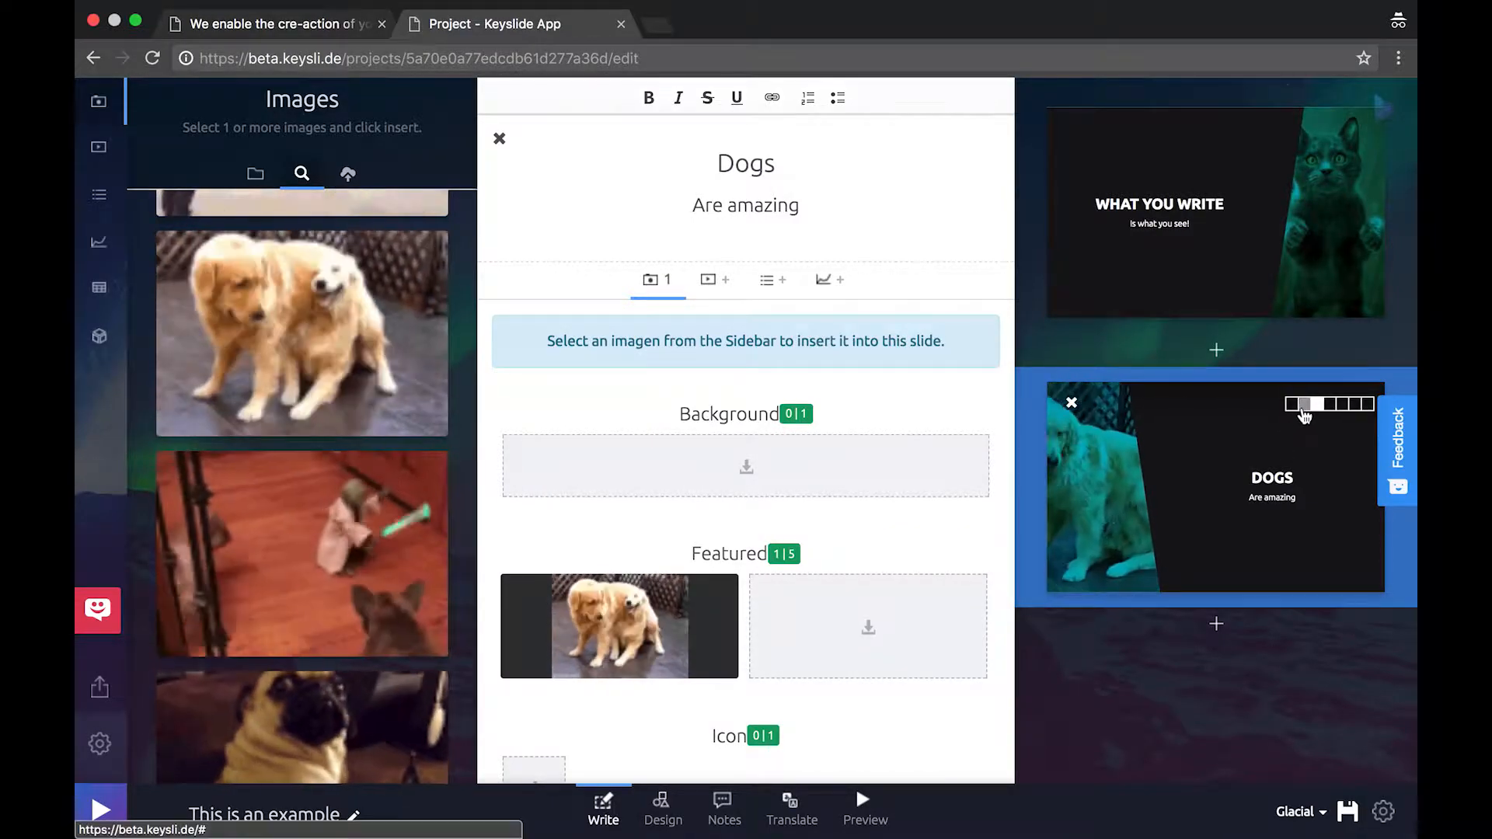
pyautogui.click(1305, 418)
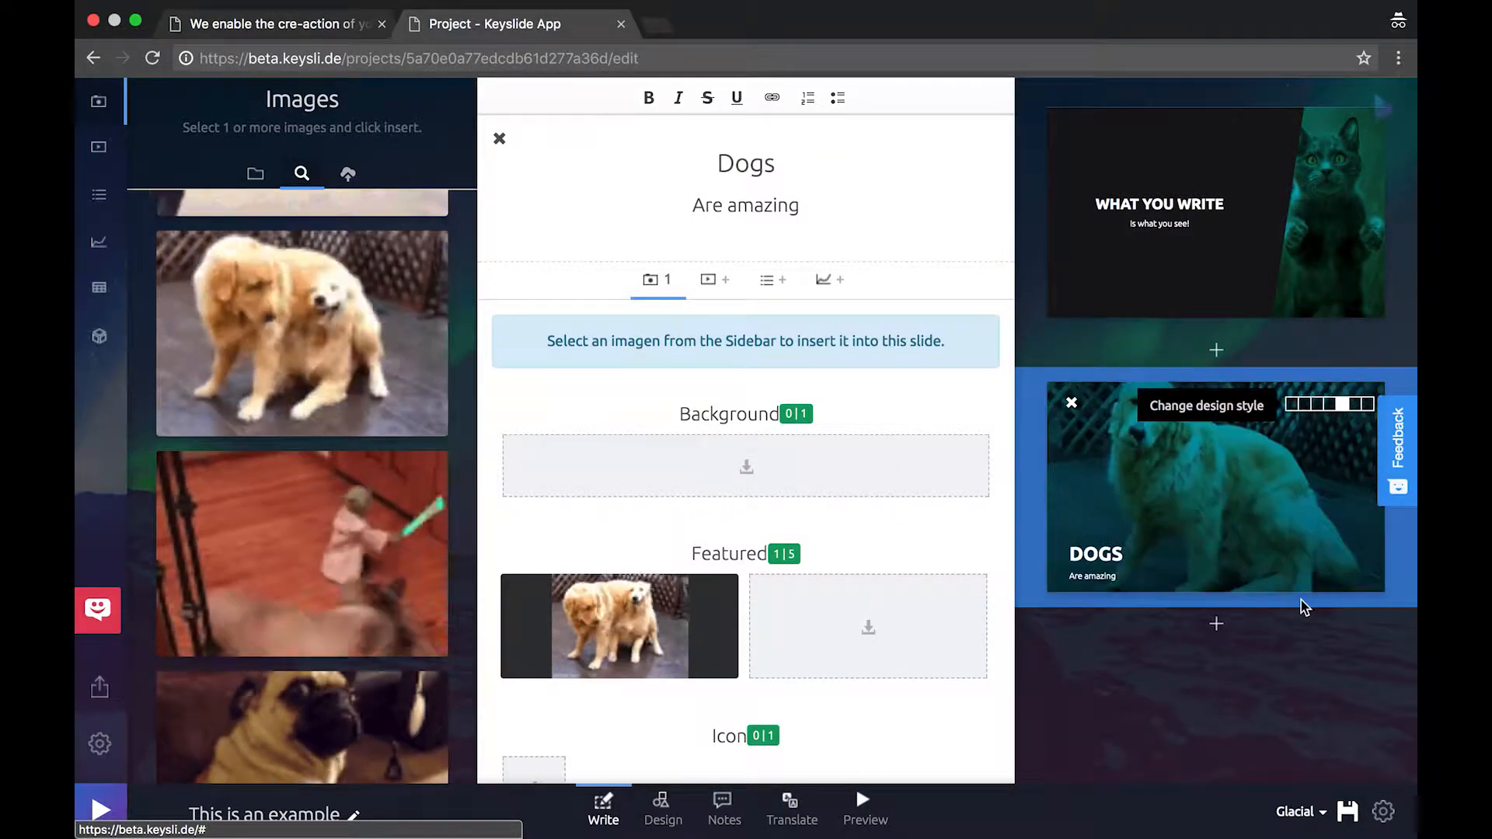
# Add a dark-design third slide titled 'We can even add videos'
pyautogui.click(1217, 624)
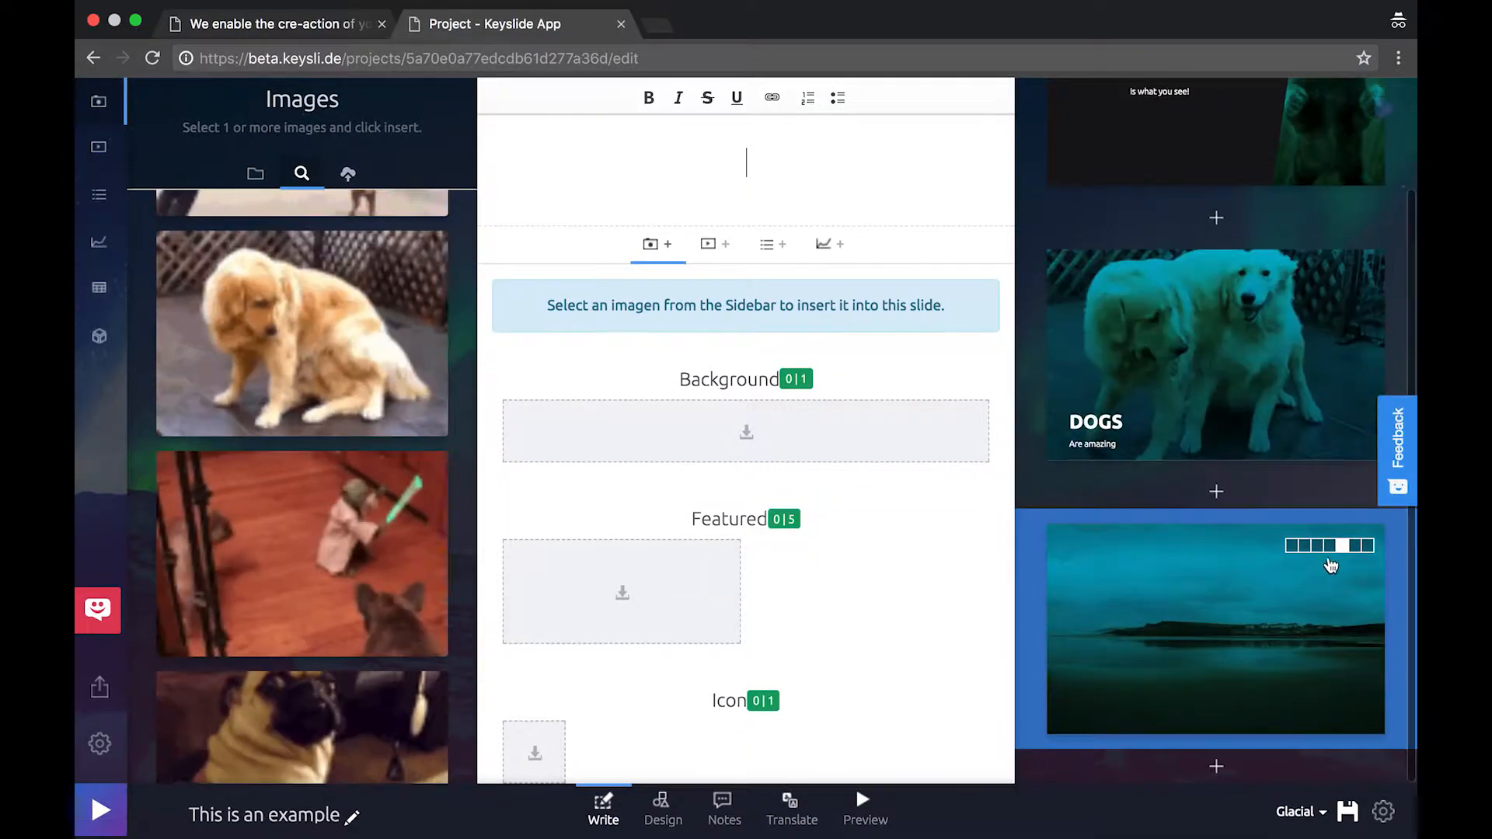
pyautogui.click(1330, 545)
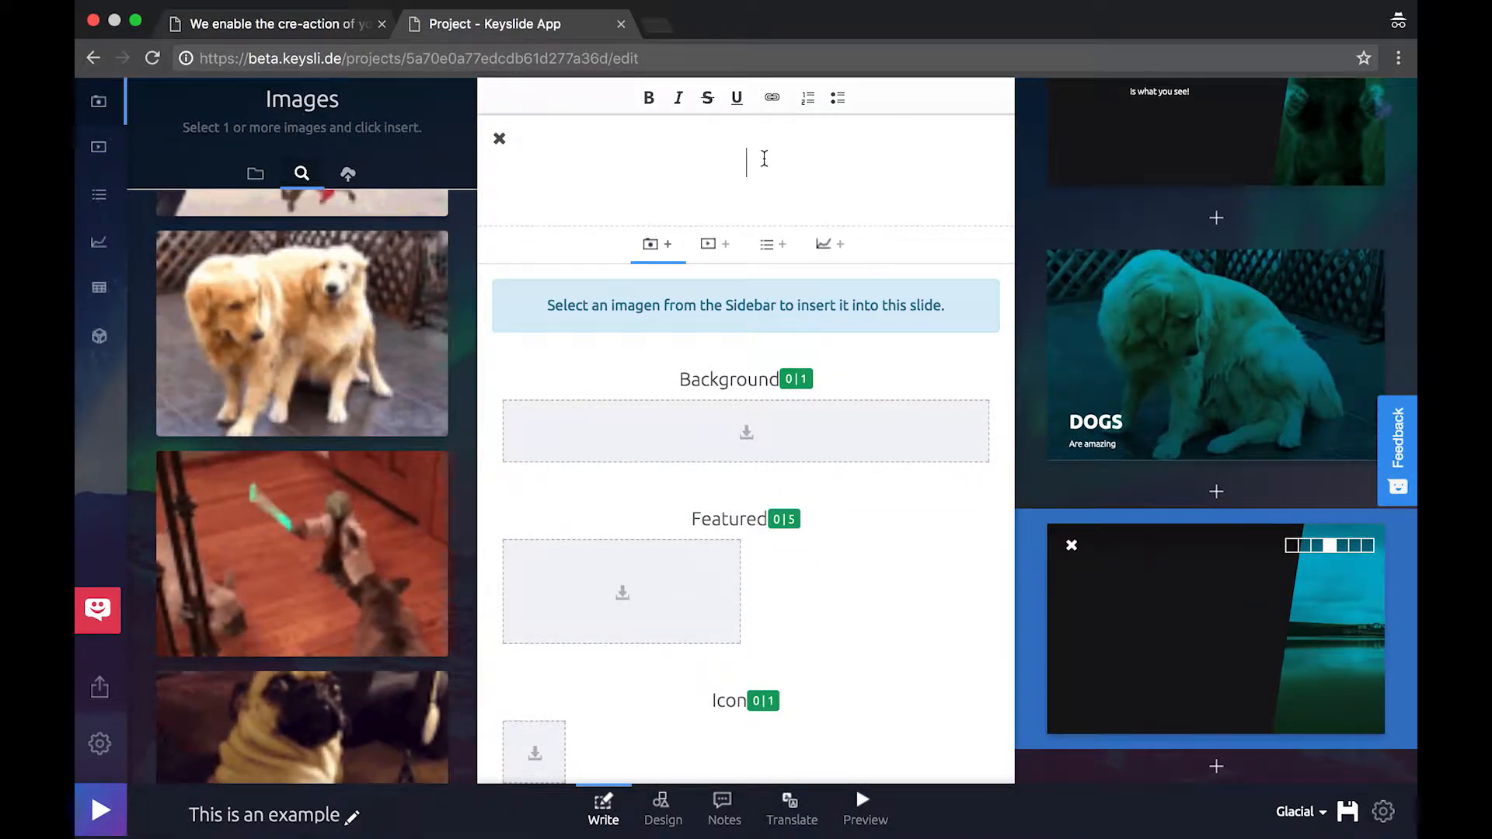
pyautogui.write('We can even add videos')
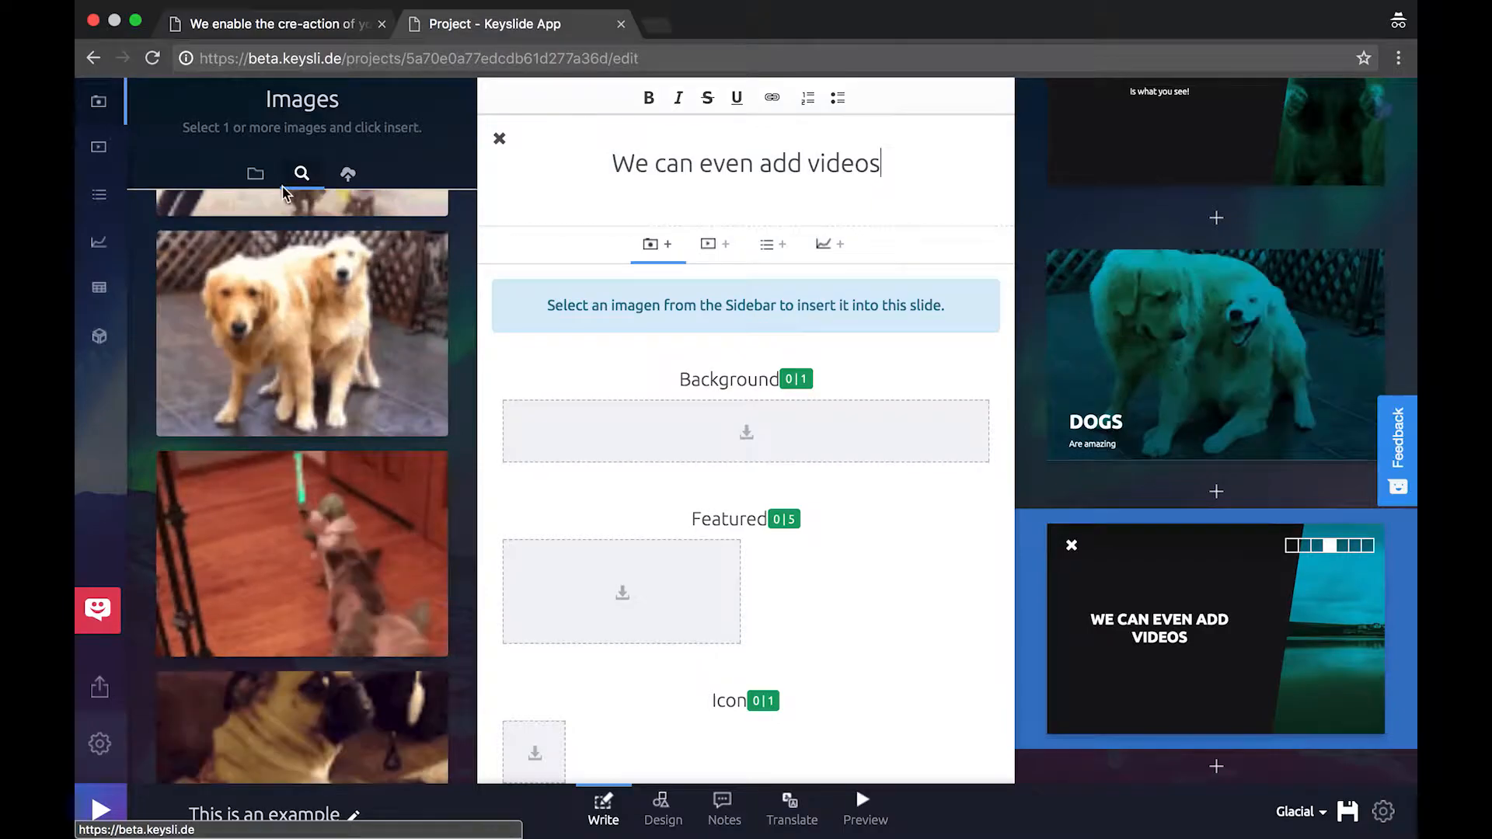
# Insert the film-strip video icon into the slide's icon slot
pyautogui.scroll(15, 248, 307)
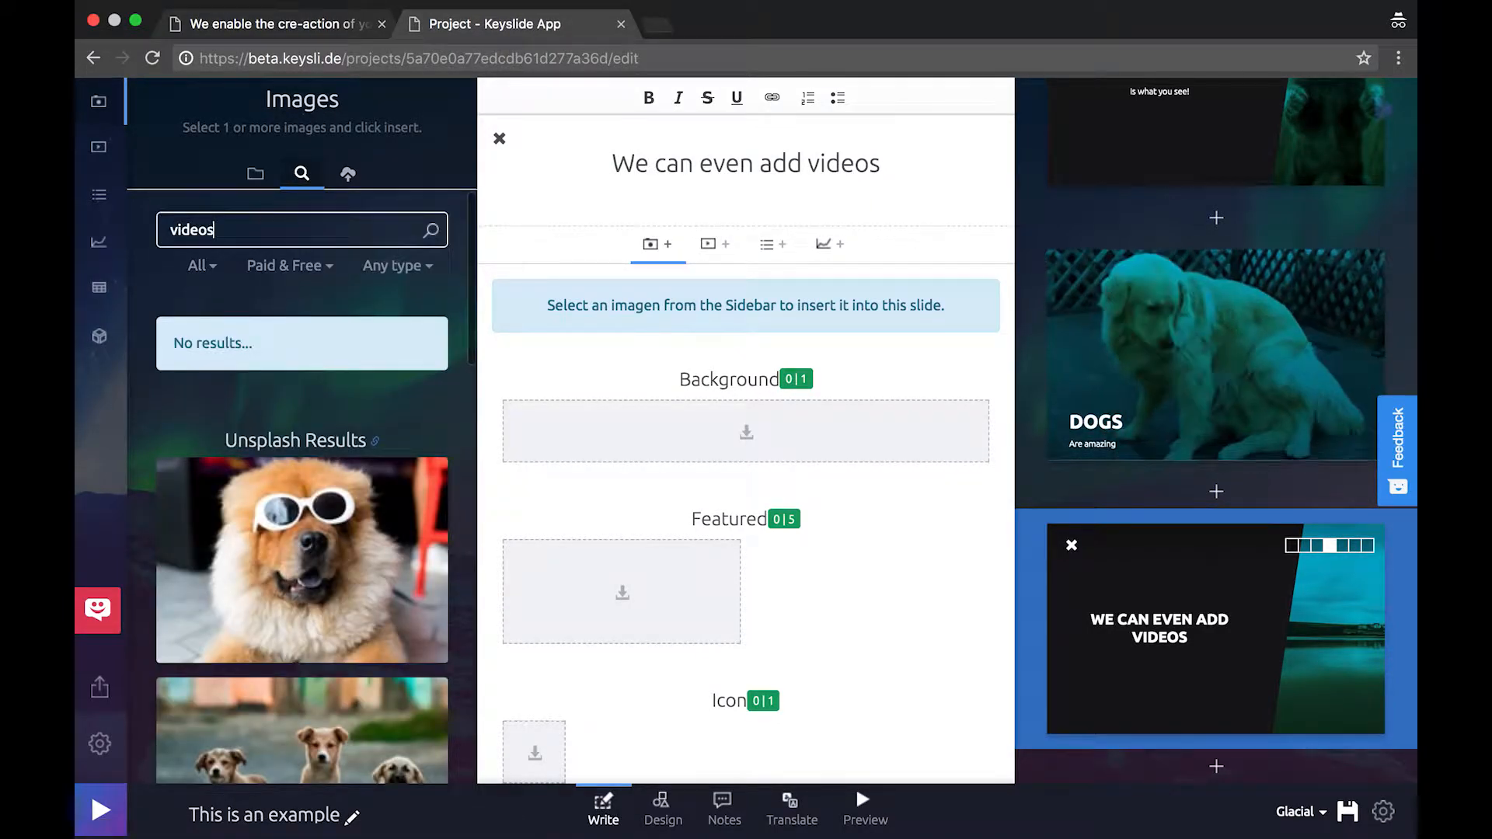
pyautogui.scroll(-20, 279, 428)
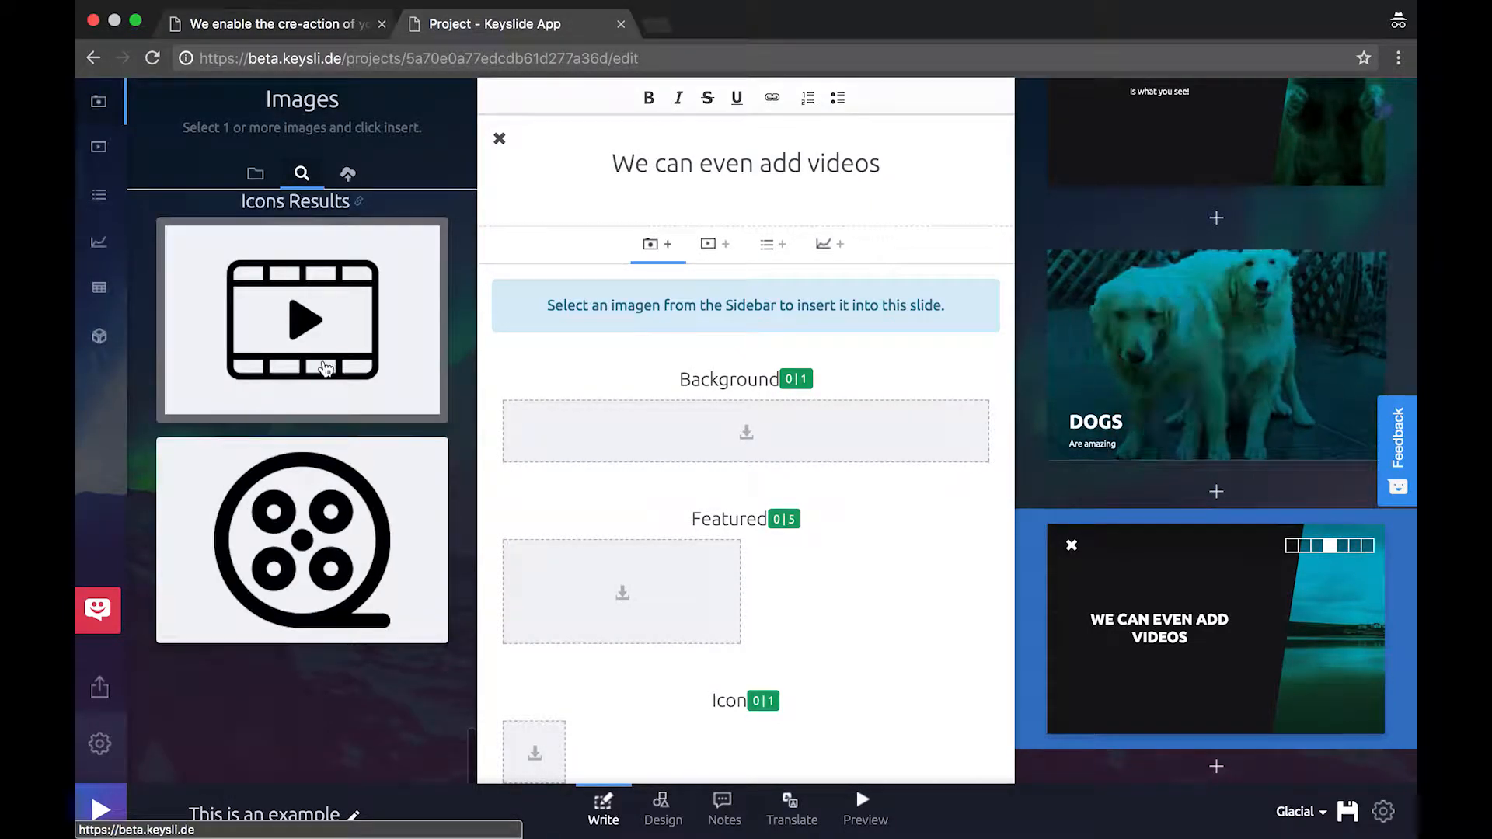
pyautogui.click(325, 368)
pyautogui.click(374, 758)
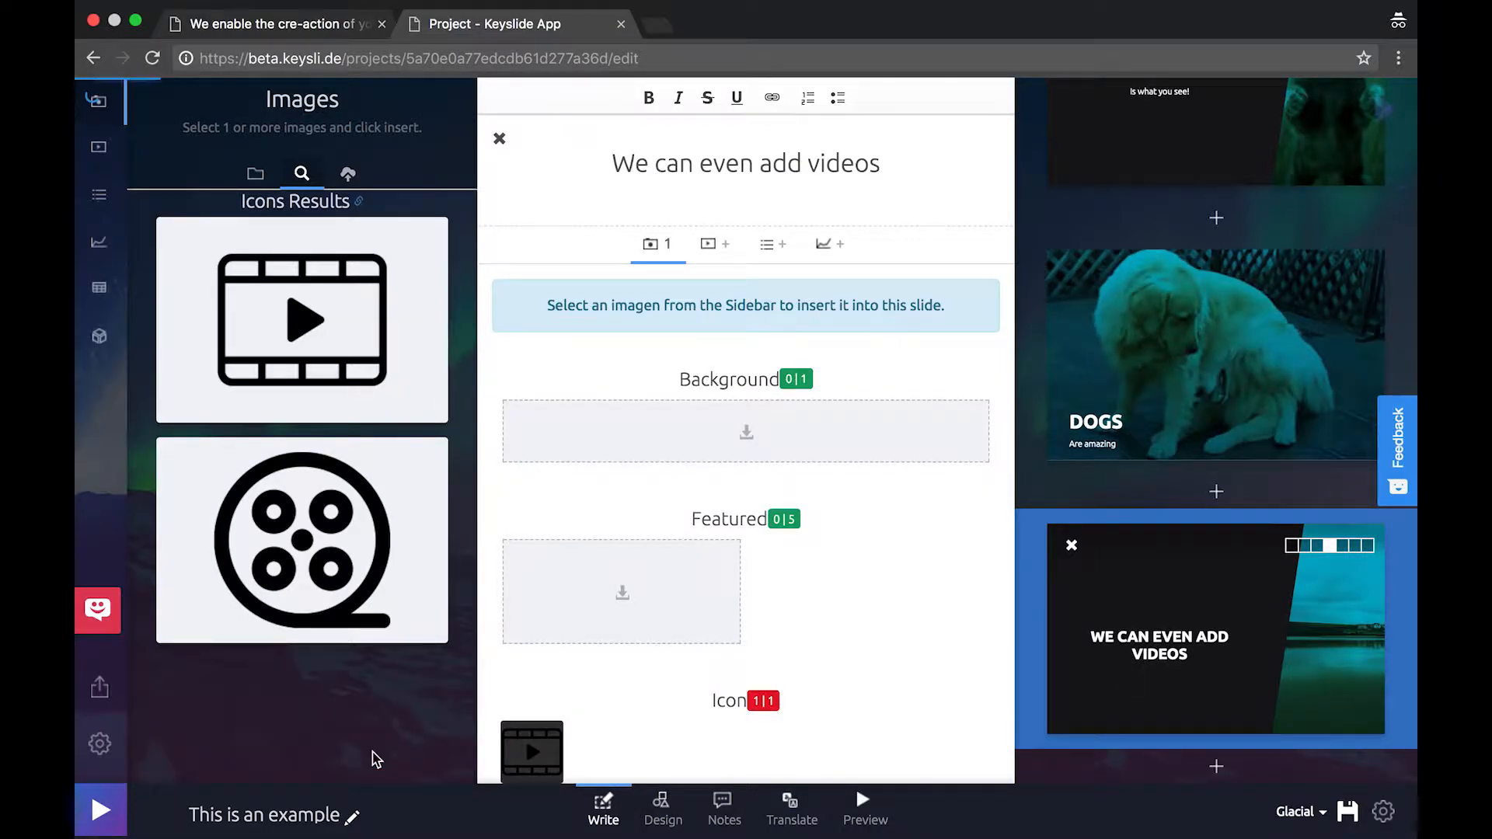
# Embed the pasted YouTube video on the third slide
pyautogui.click(99, 147)
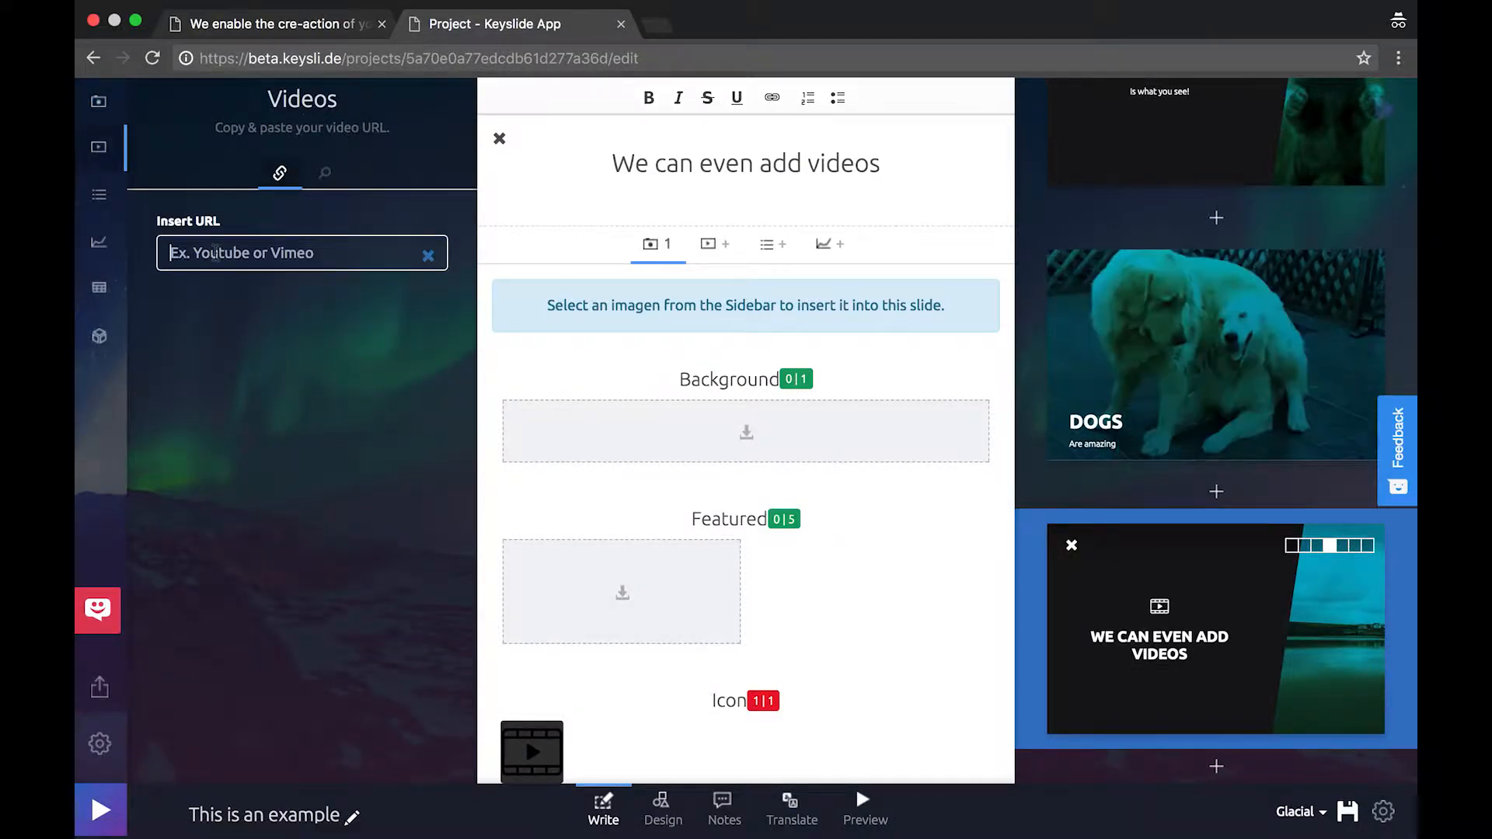
pyautogui.press('super+v')
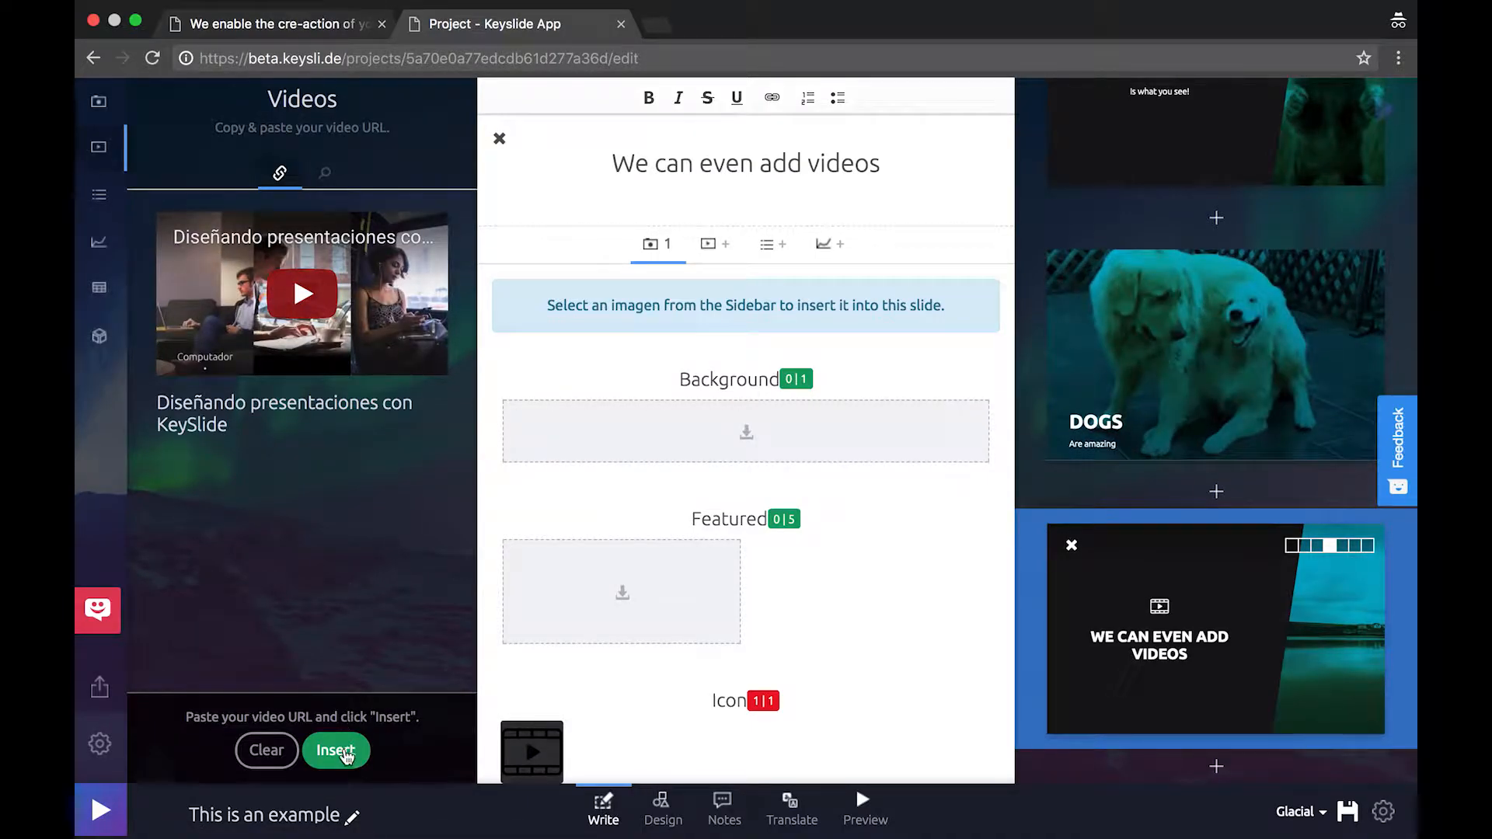
pyautogui.click(337, 750)
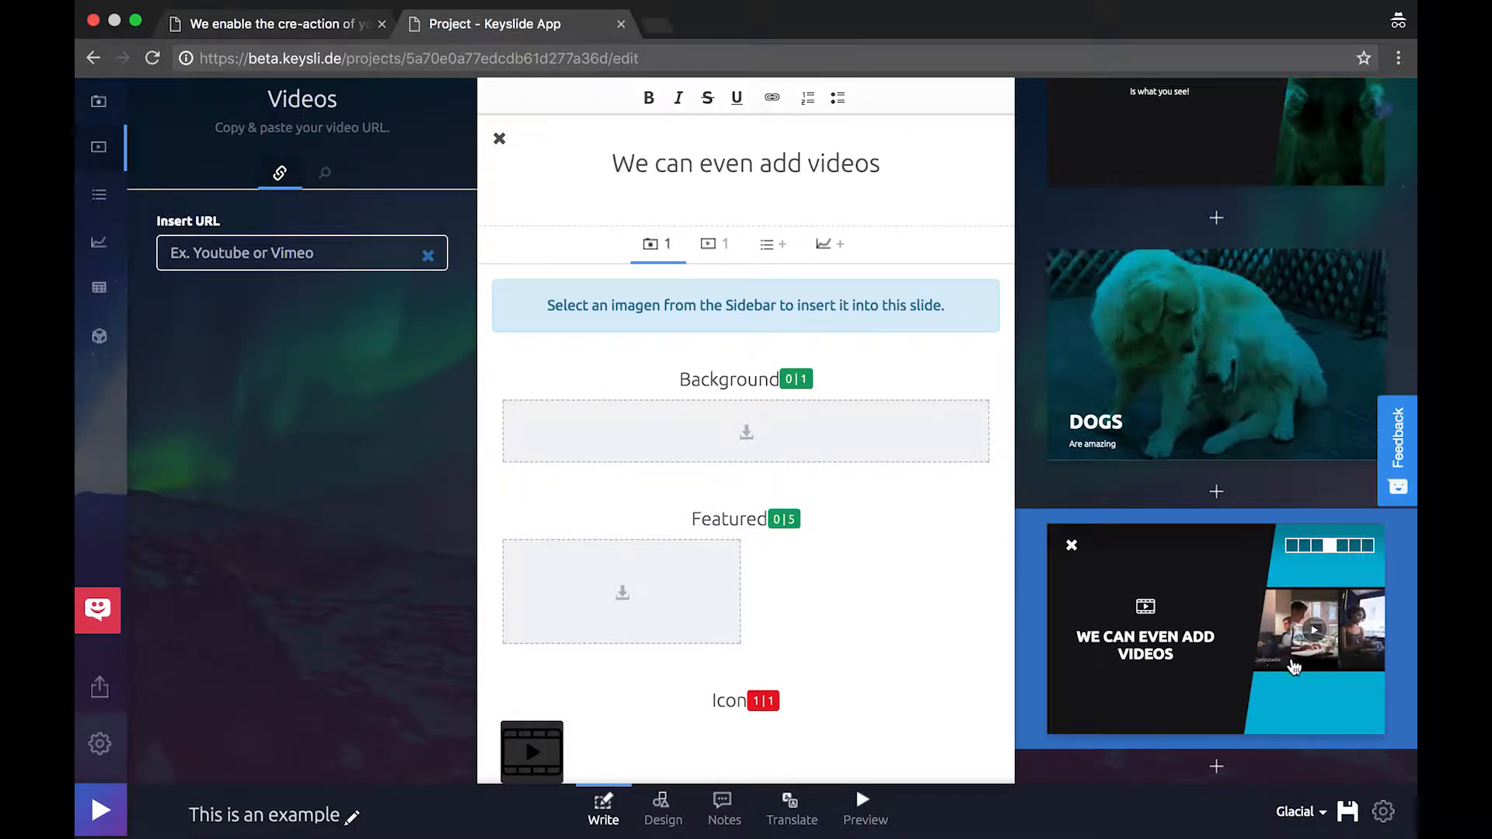
# Switch the slide to the video-on-top layout and open the preview
pyautogui.click(1308, 547)
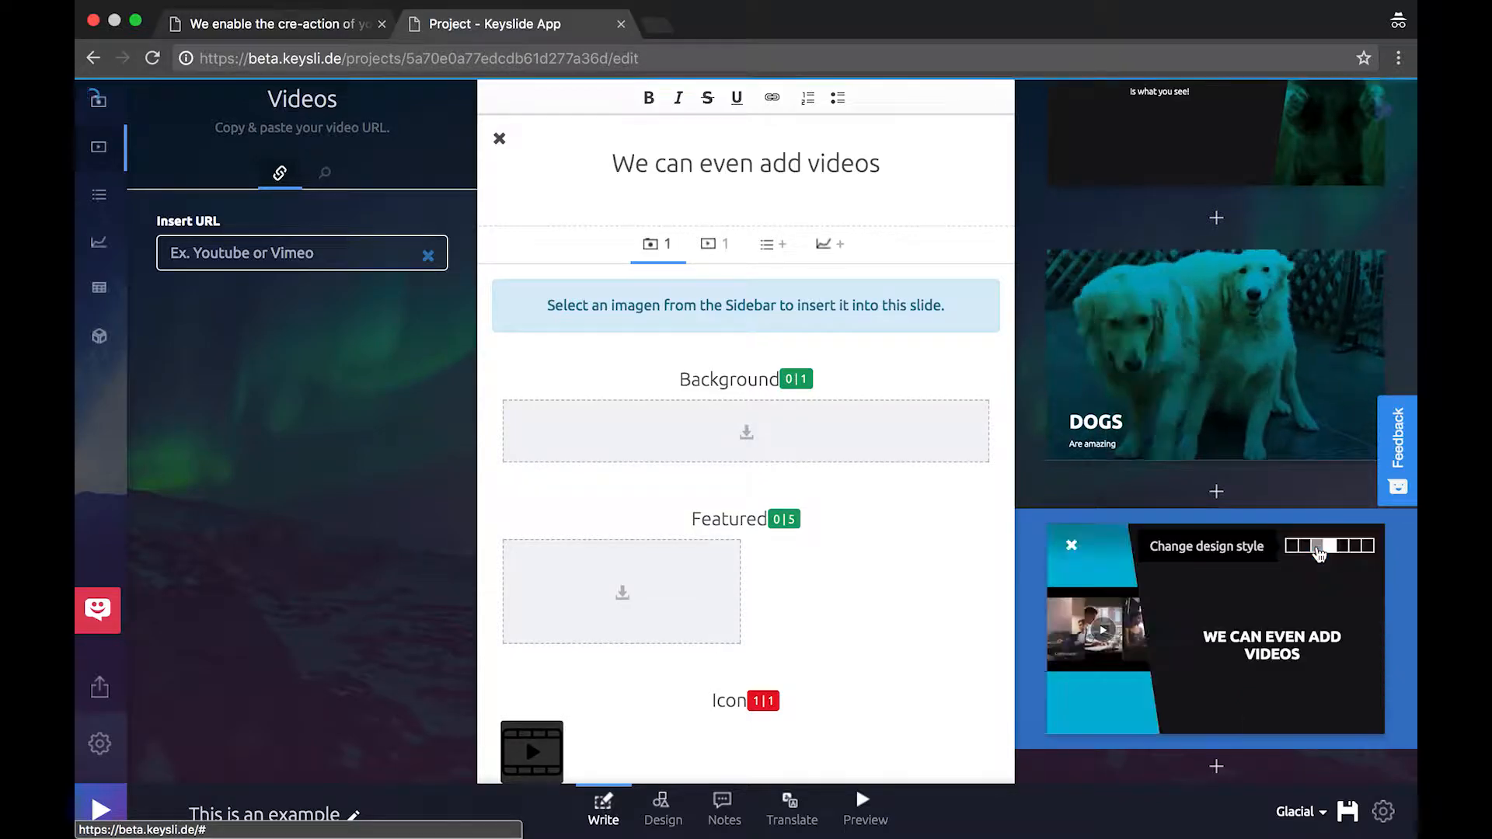
pyautogui.click(1314, 548)
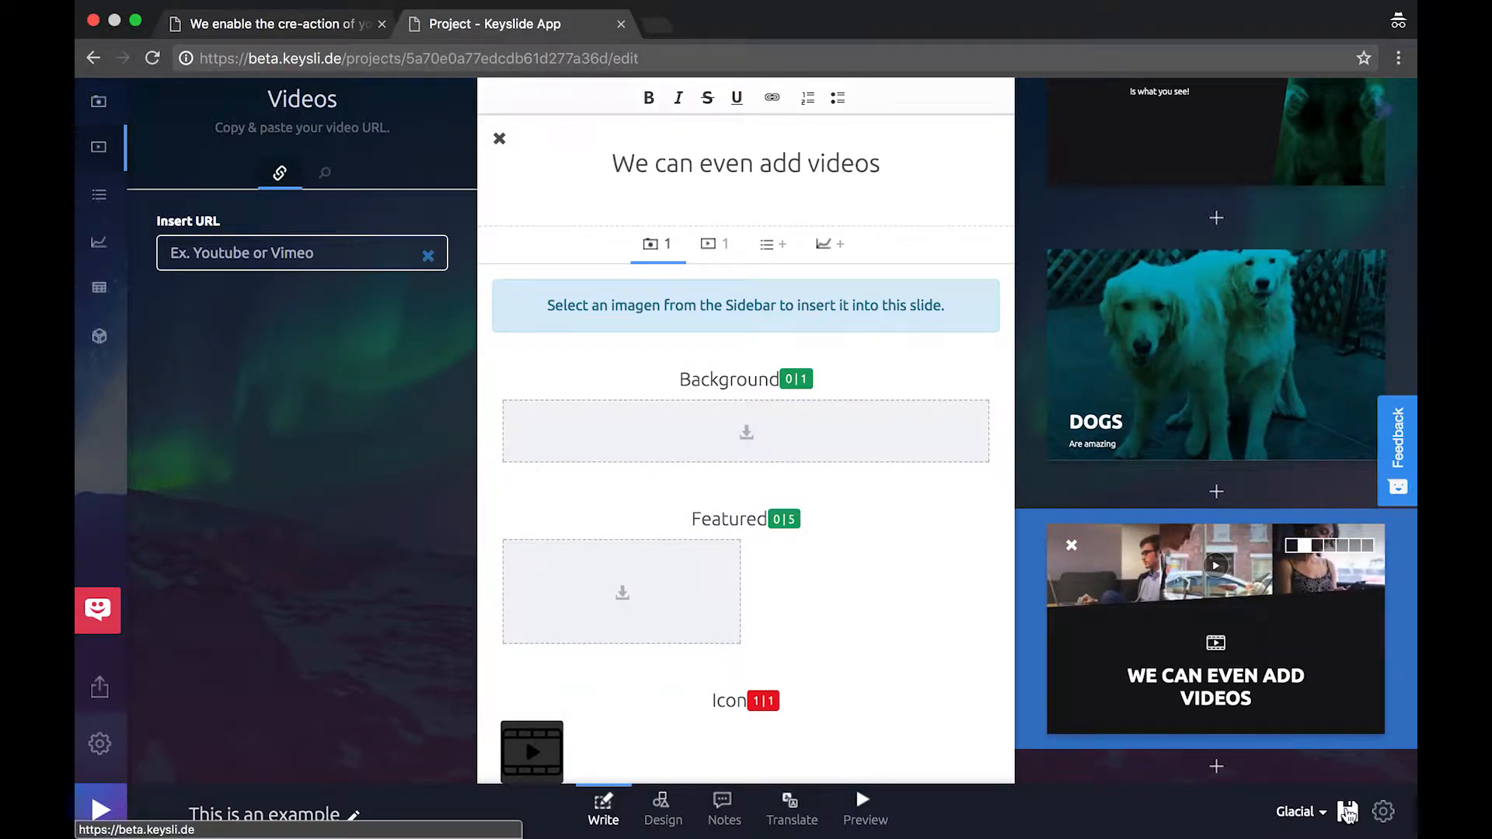
pyautogui.click(868, 802)
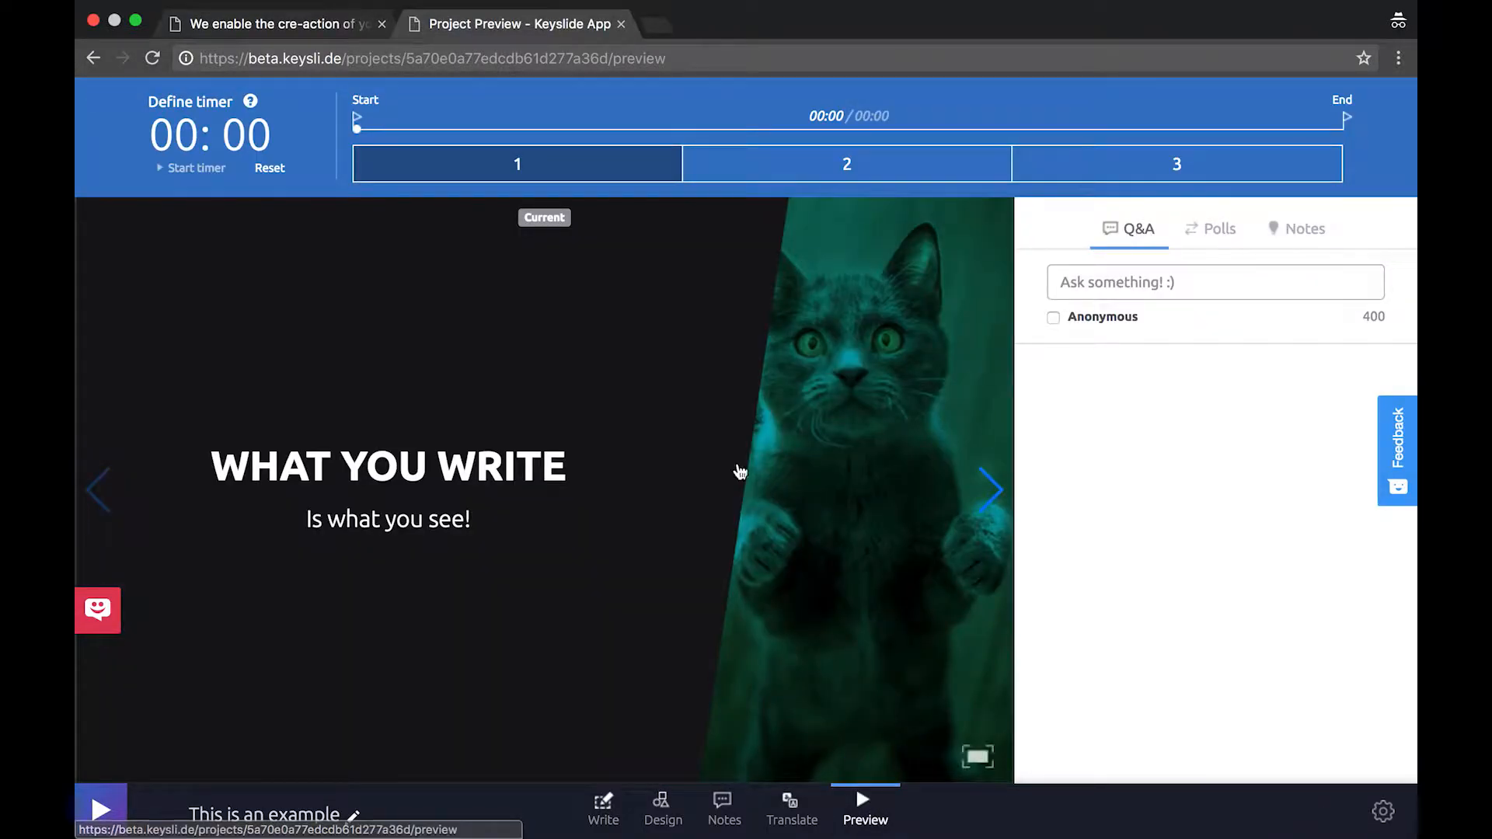
# Page forward to the video slide, then jump back to the first slide
pyautogui.click(987, 496)
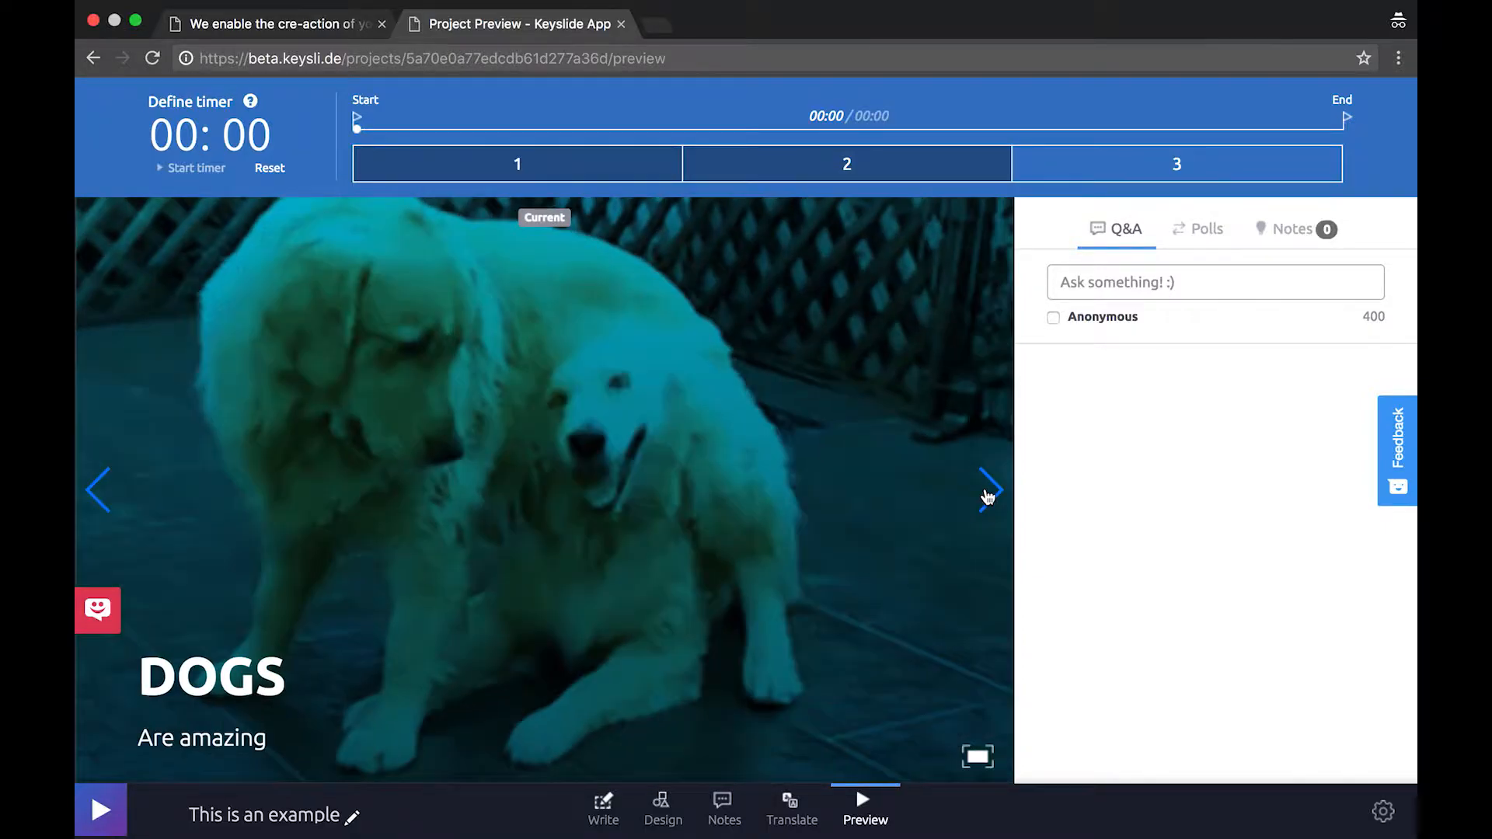
pyautogui.click(988, 491)
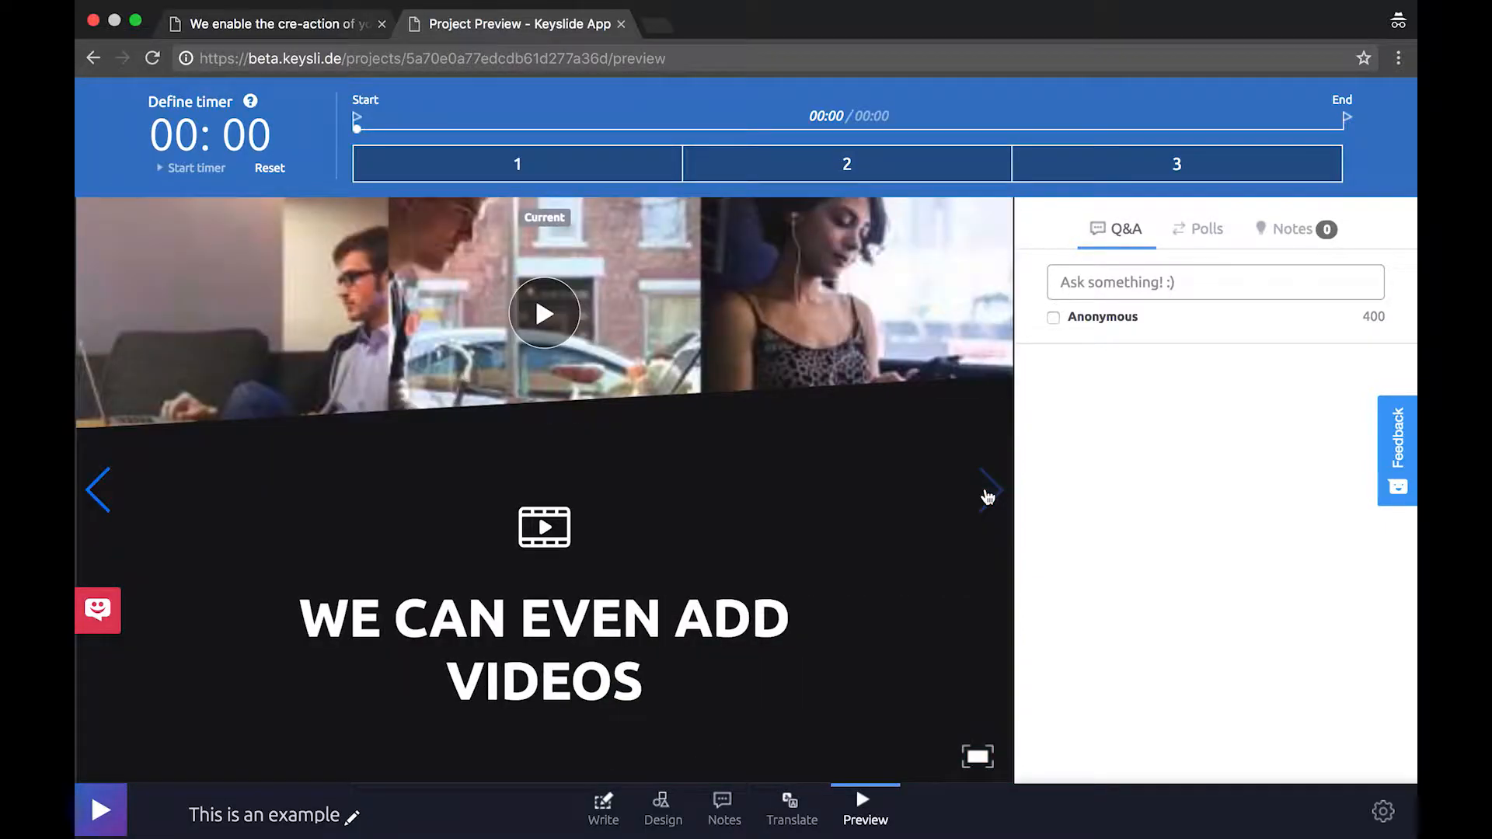
pyautogui.click(851, 161)
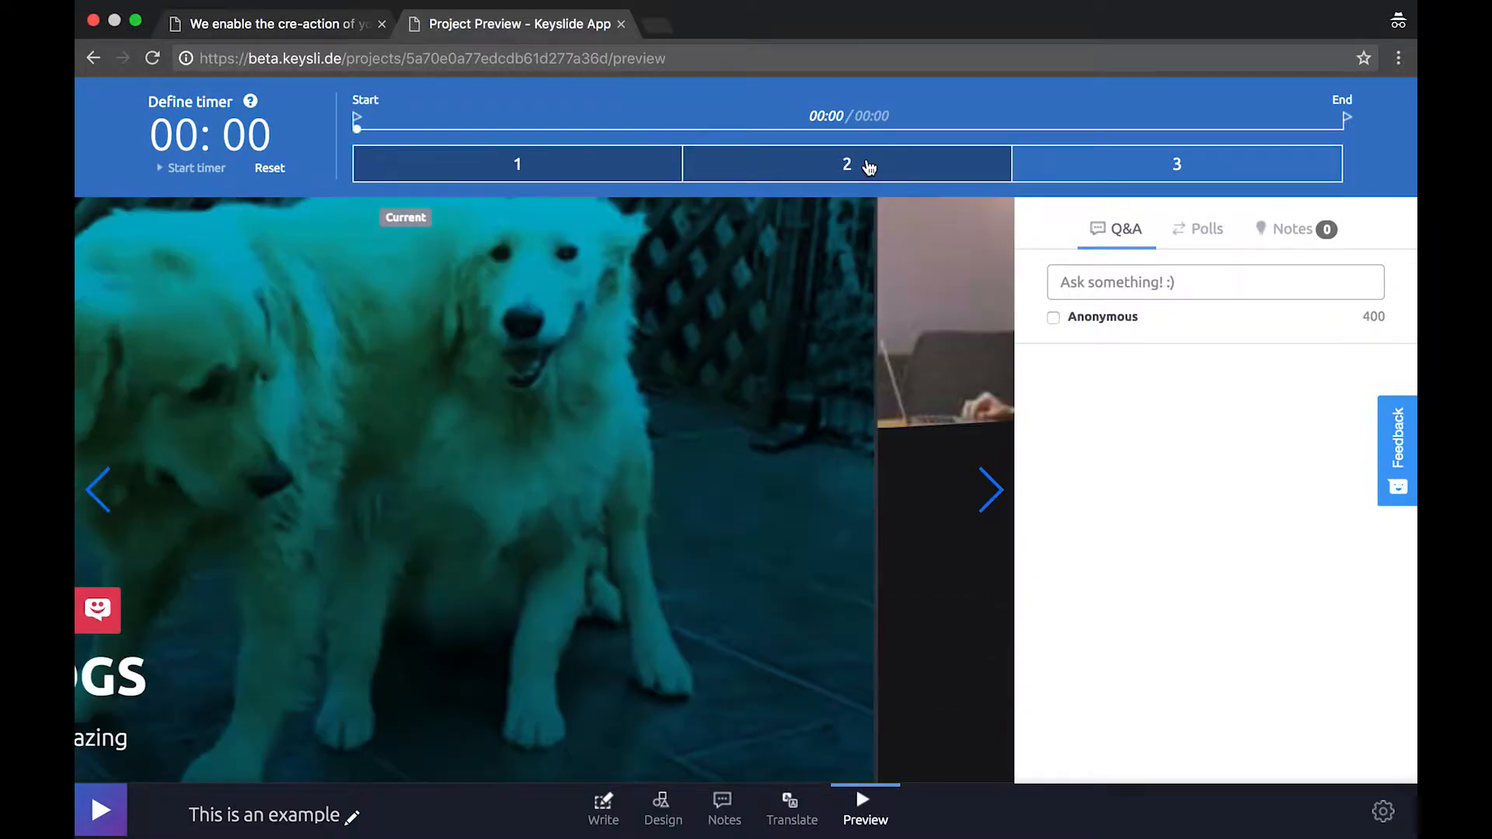
pyautogui.click(631, 164)
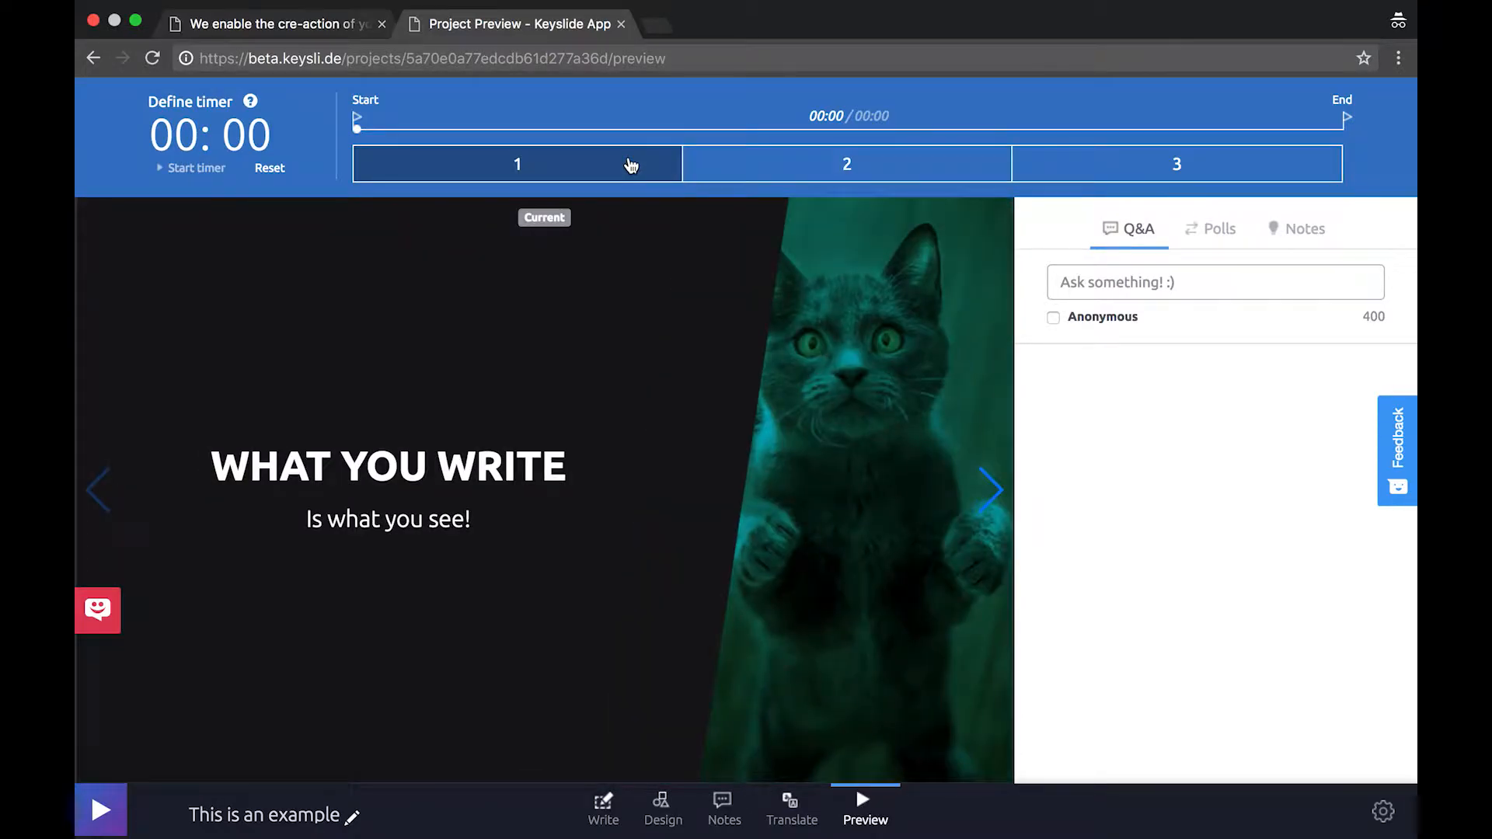
# Start a 1-minute timer, advance to the Dogs slide, and pause the timer at 00:51
pyautogui.click(184, 137)
pyautogui.write('1')
pyautogui.press('Return')
pyautogui.click(189, 175)
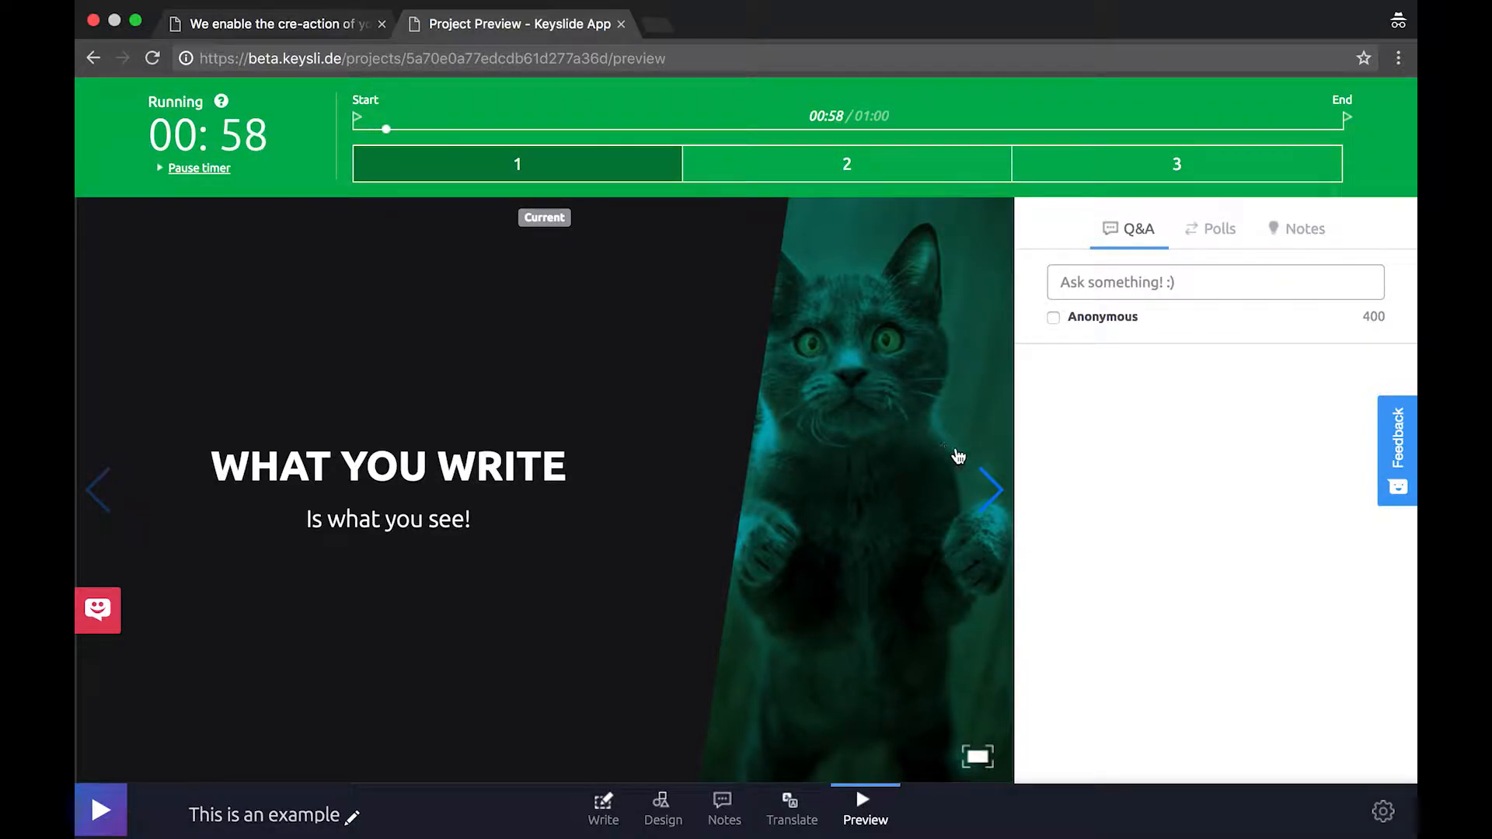
pyautogui.click(985, 490)
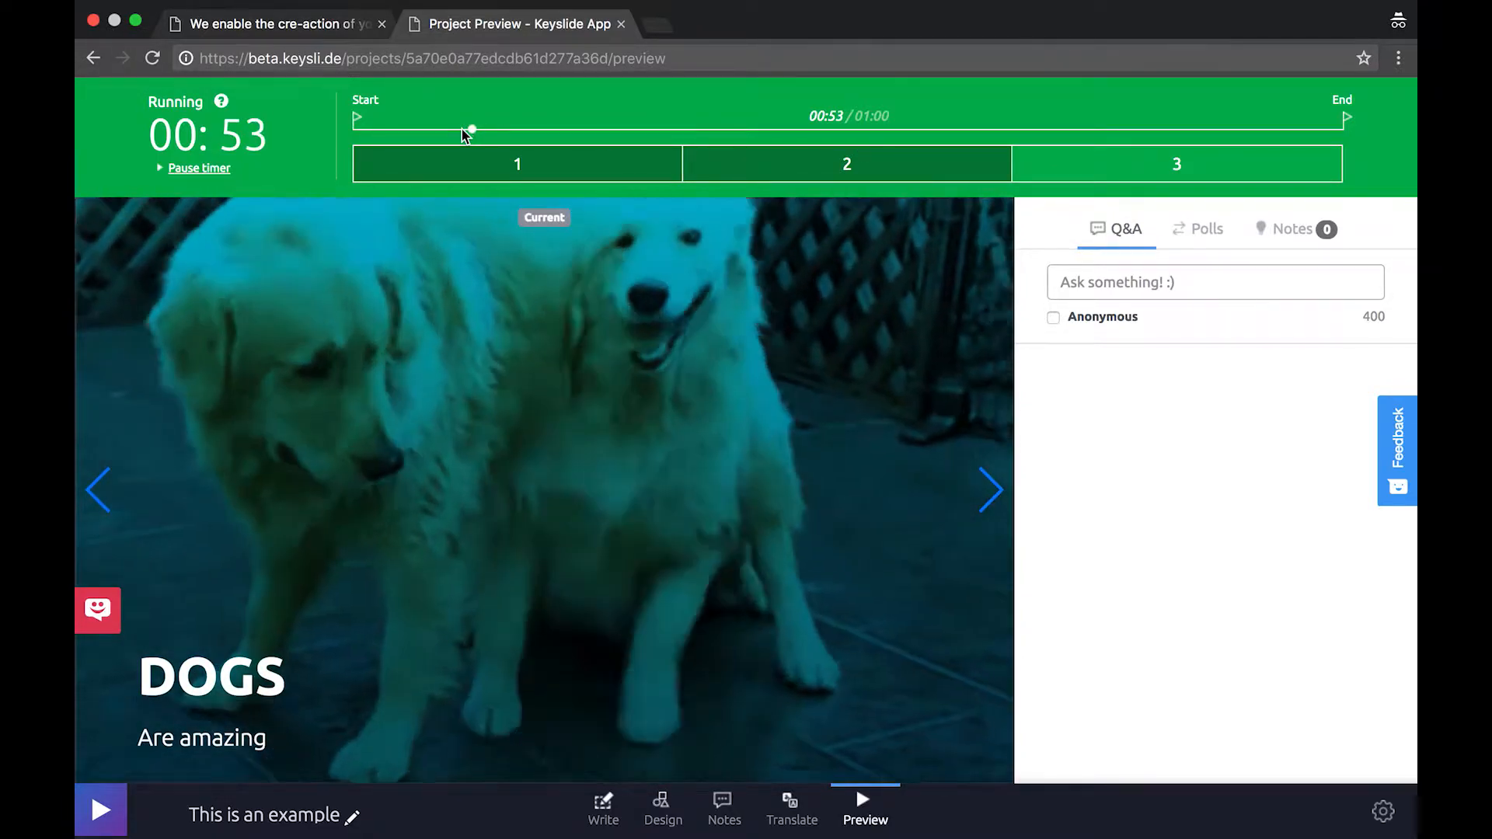
pyautogui.click(224, 169)
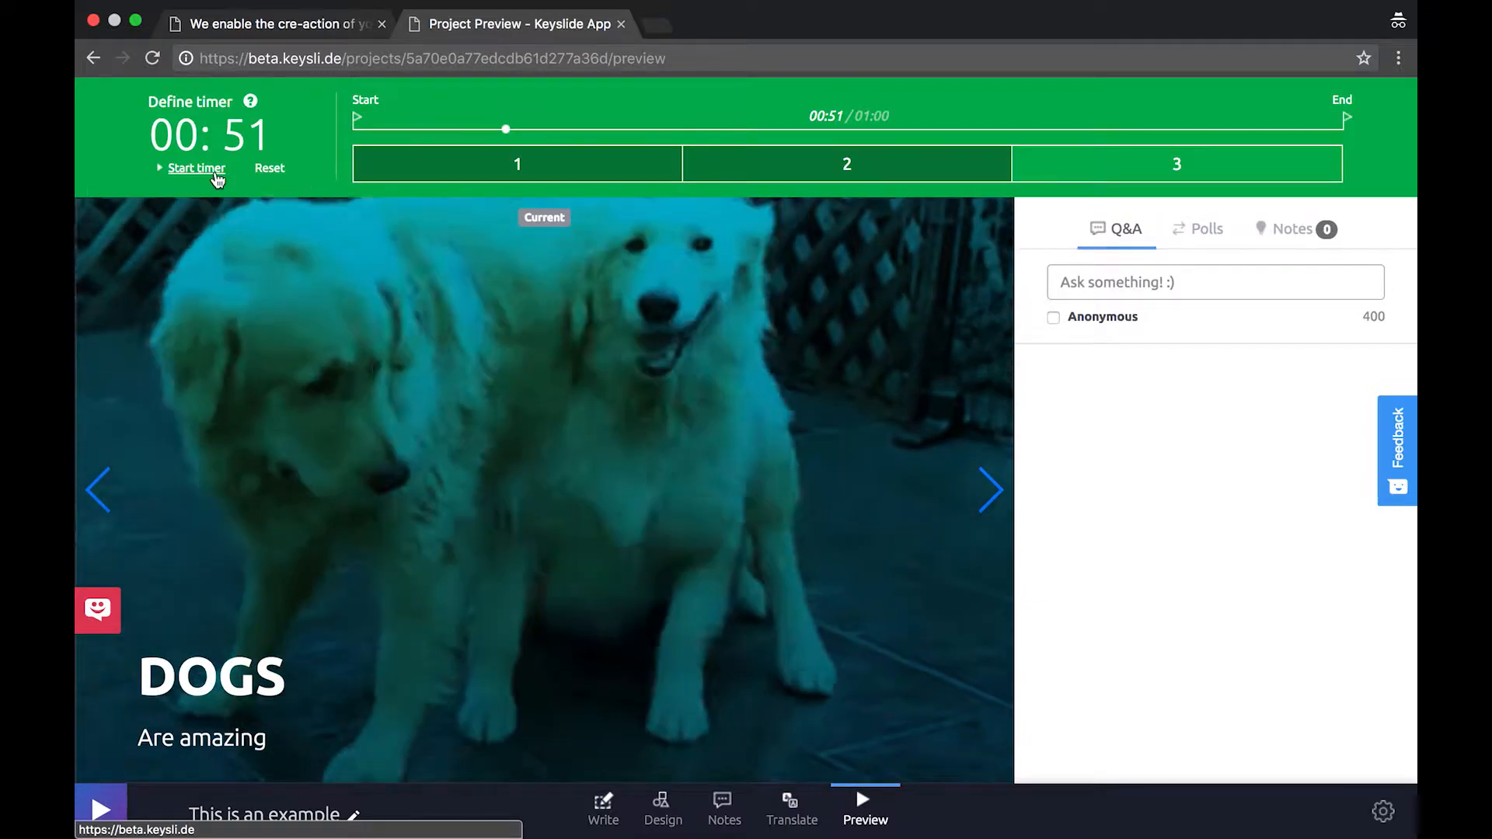
# Post the Q&A question 'Ask questions!!' and upvote it once
pyautogui.click(1172, 281)
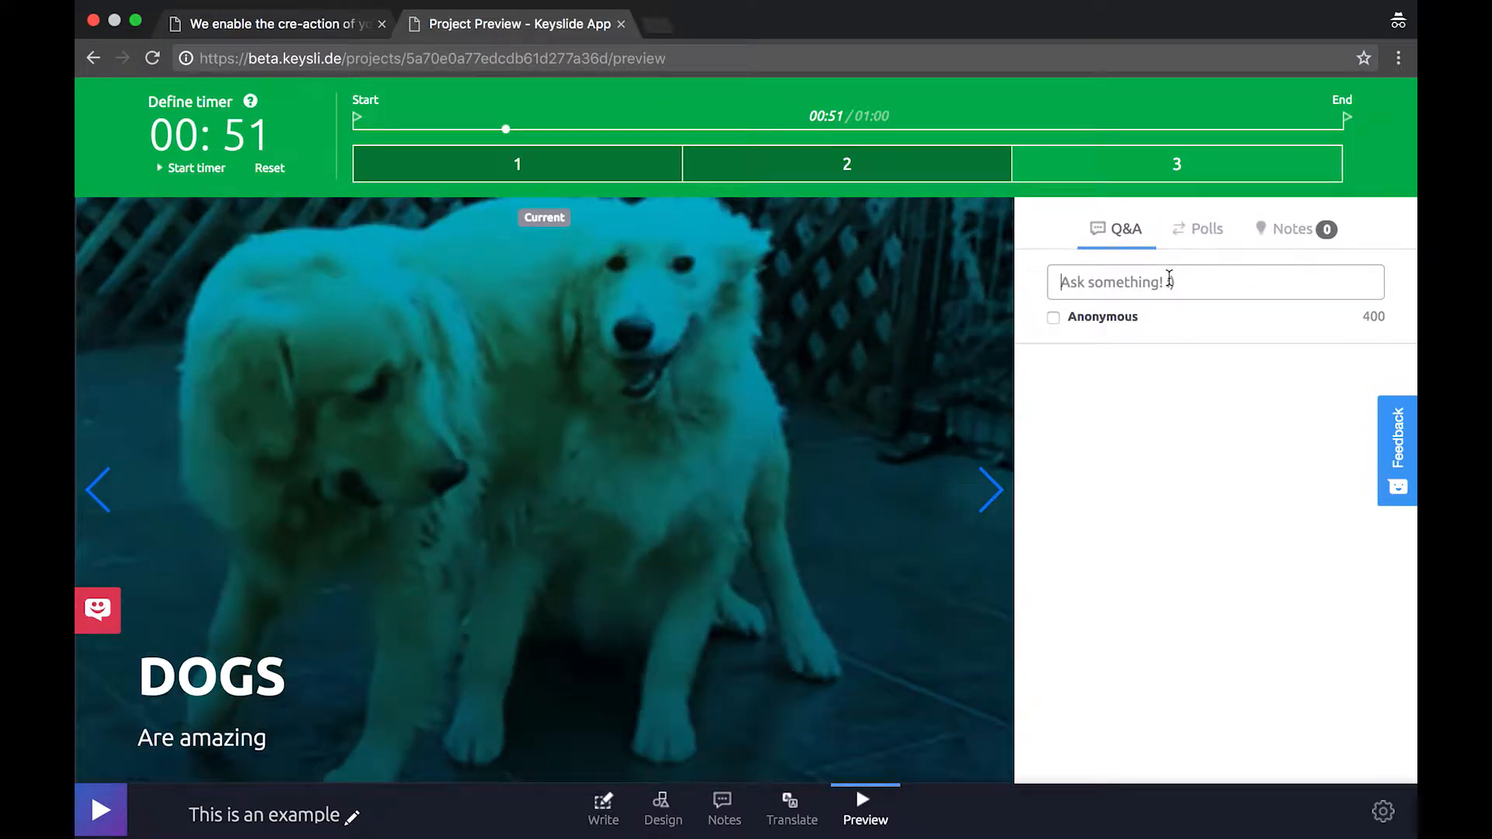
pyautogui.write('Ask questions')
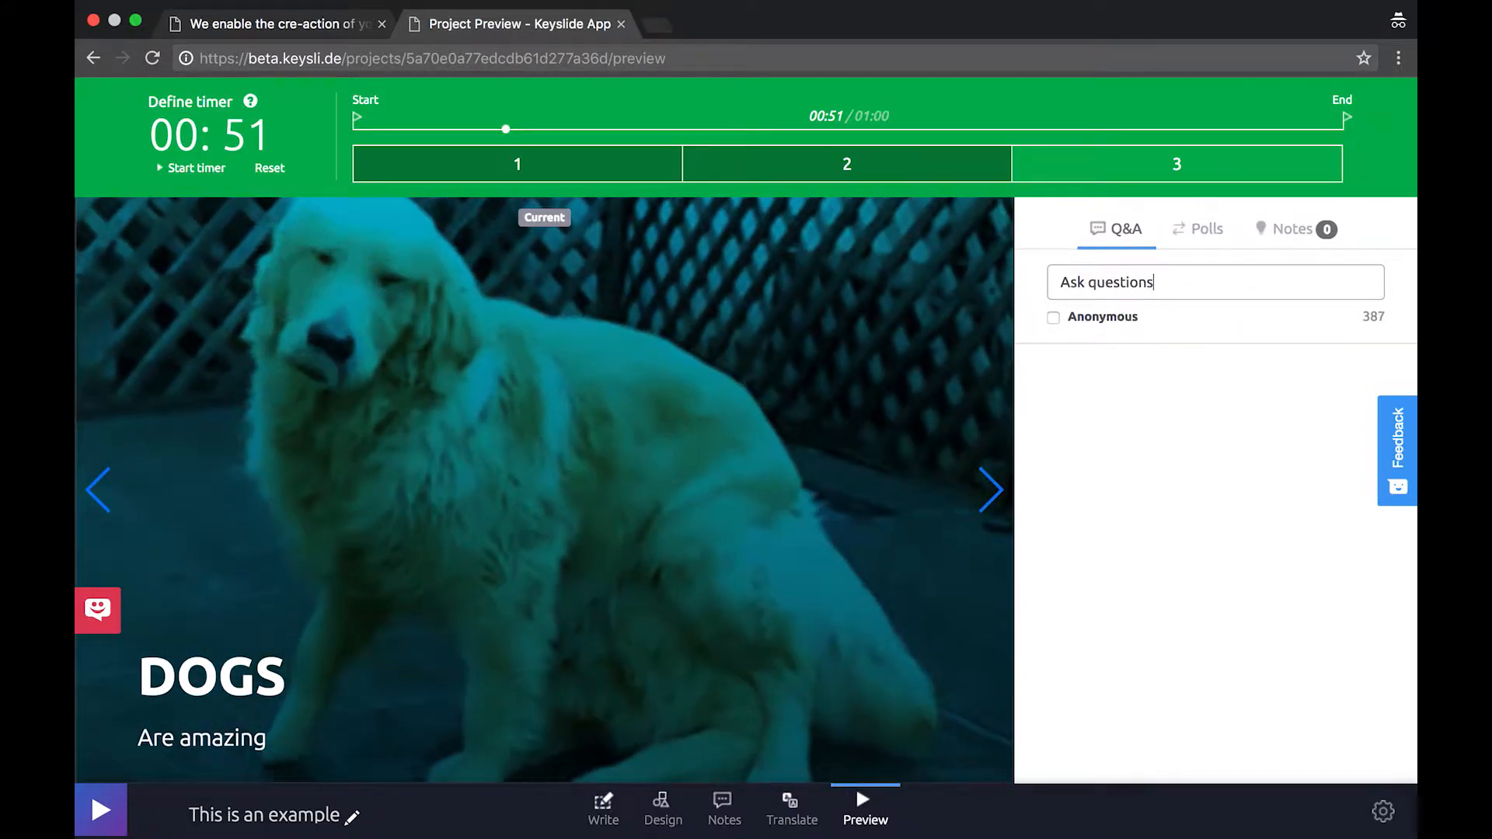
pyautogui.write('!!')
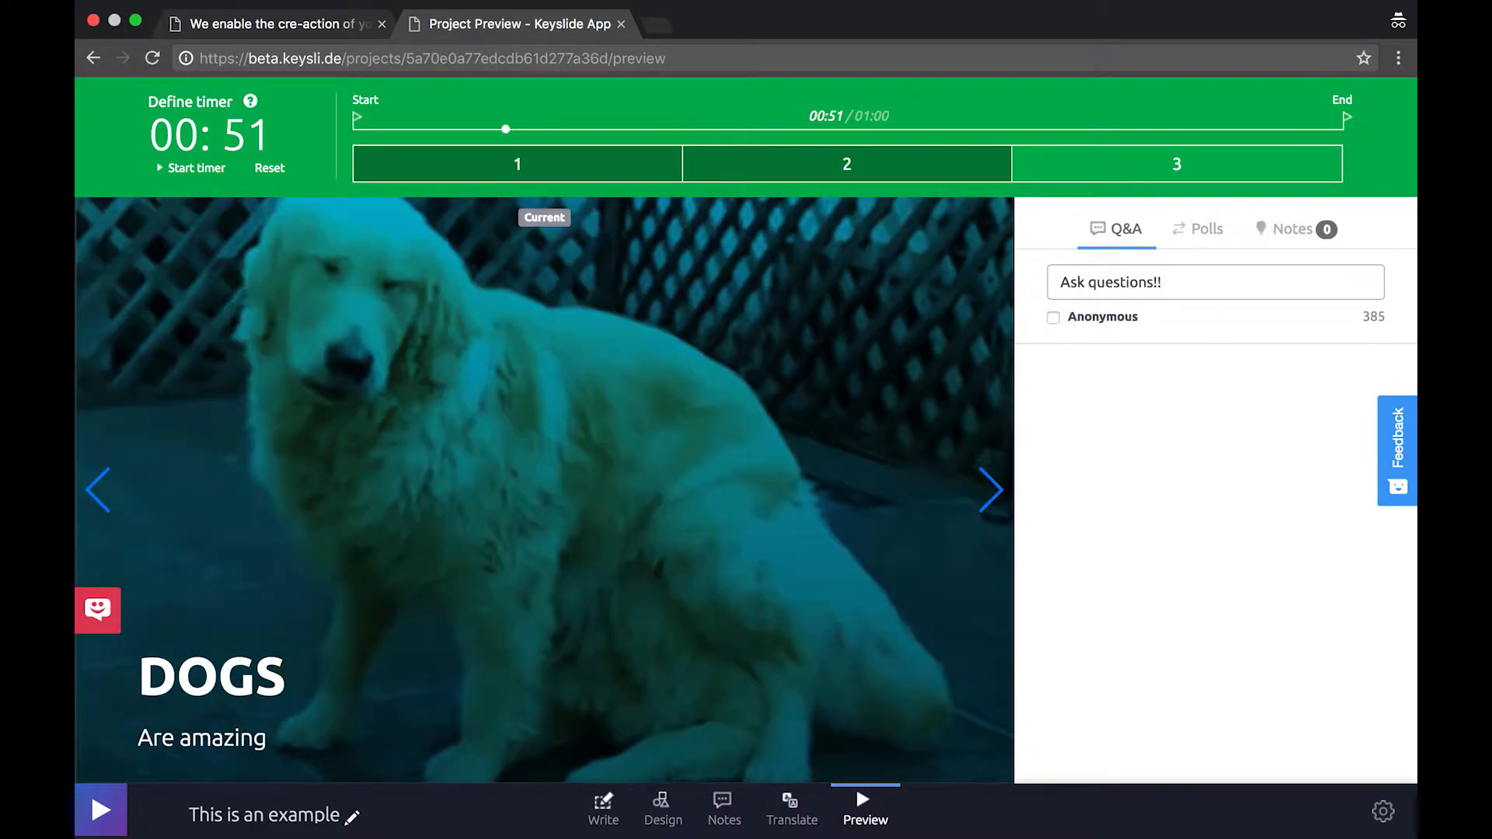
pyautogui.press('Return')
pyautogui.click(1344, 419)
# Reply 'Reply :)' to the question, then collapse its reply thread
pyautogui.click(1264, 487)
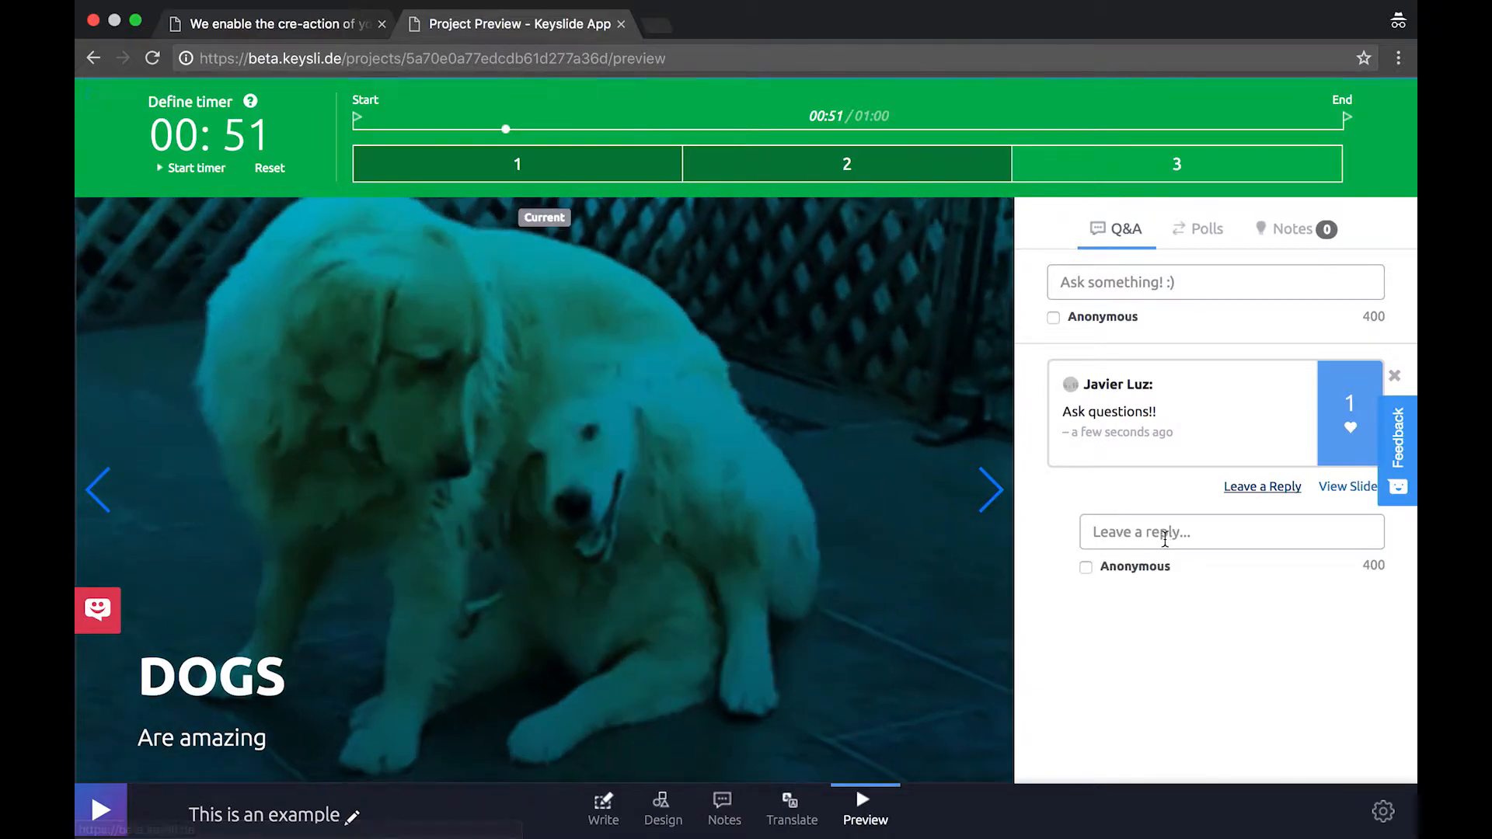
pyautogui.write('Reply :)')
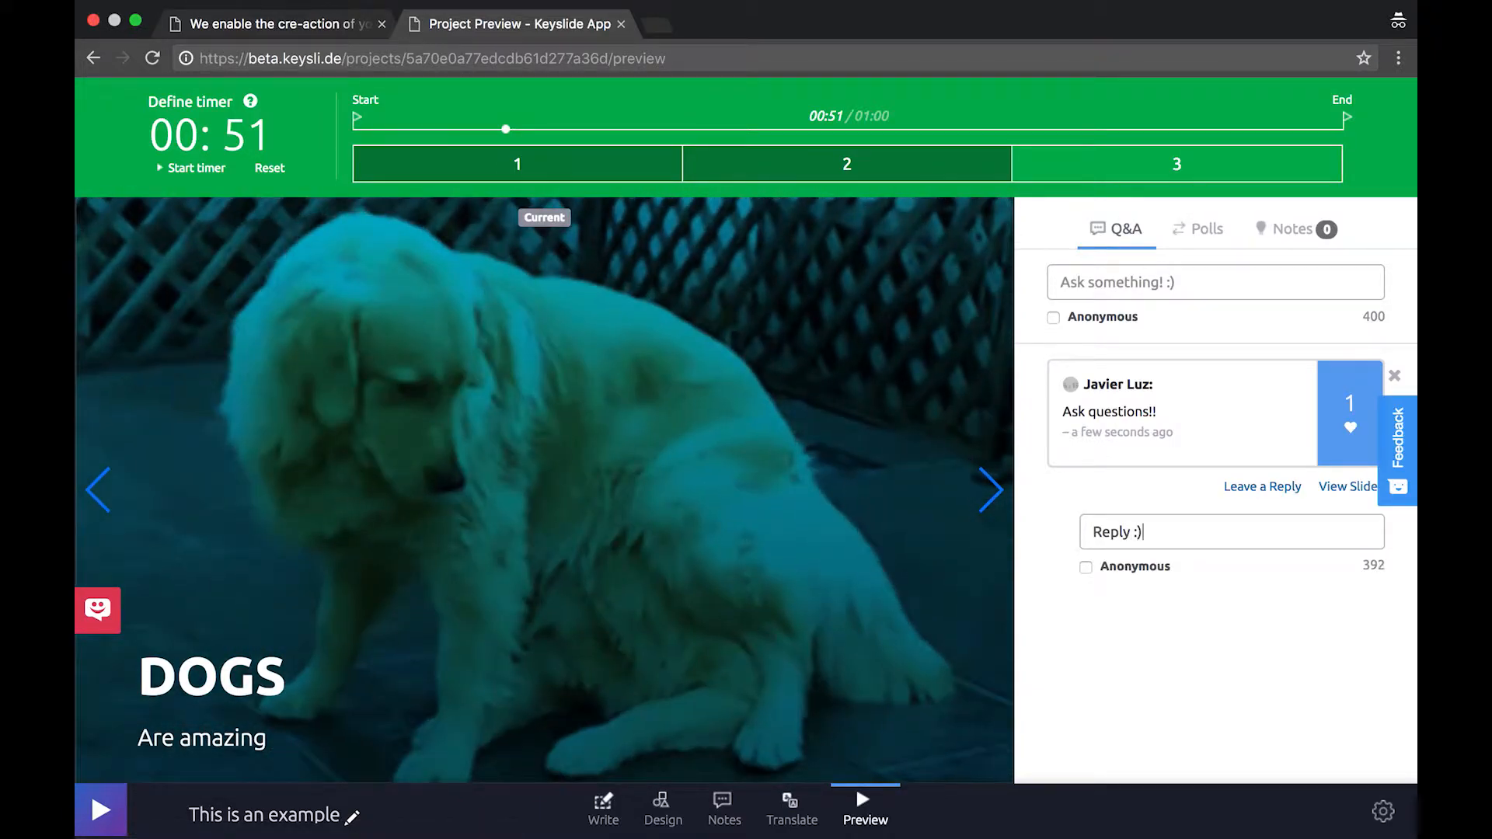
pyautogui.press('Return')
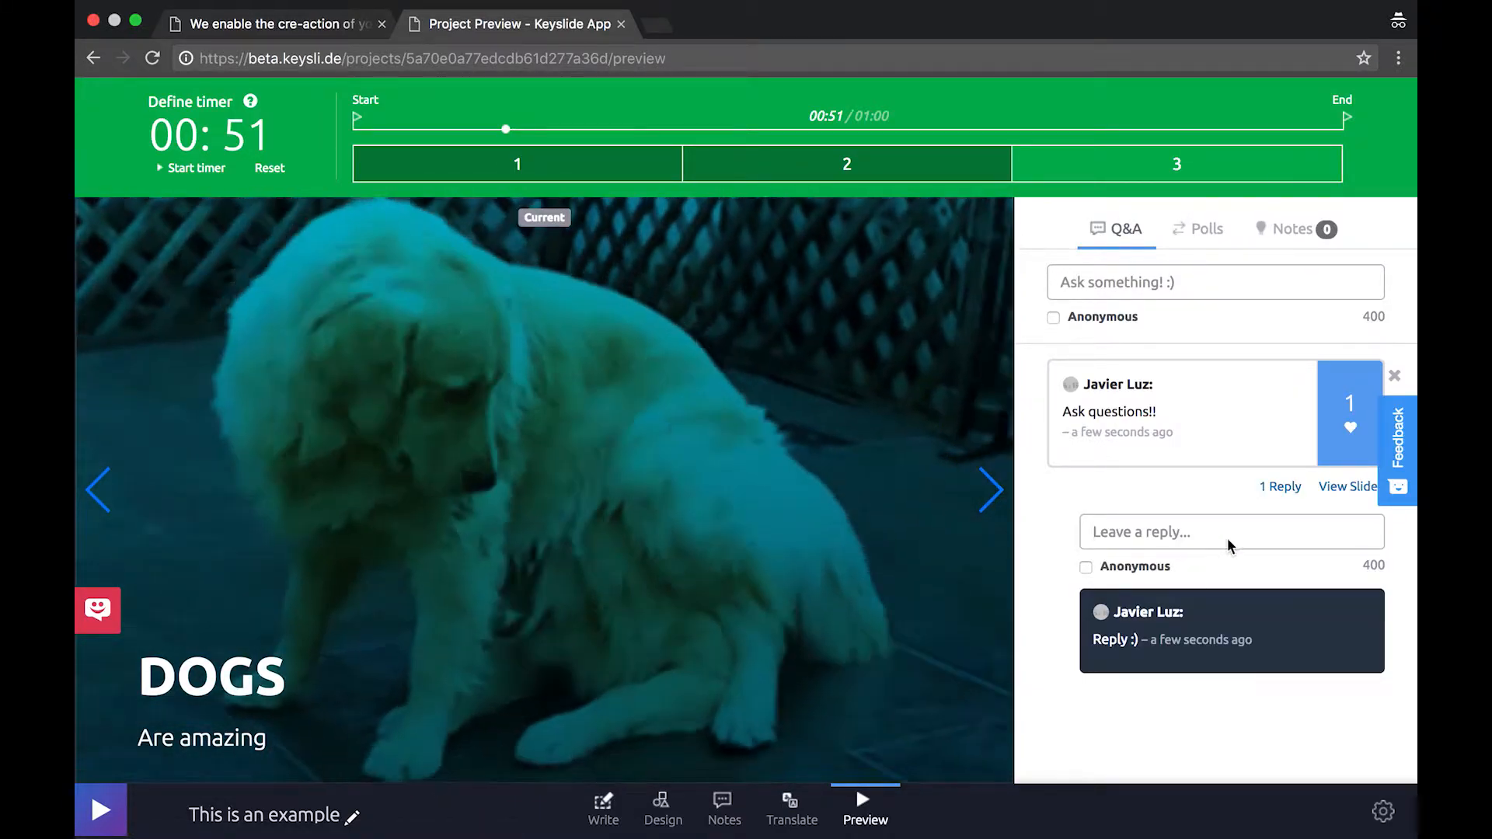
pyautogui.click(1274, 491)
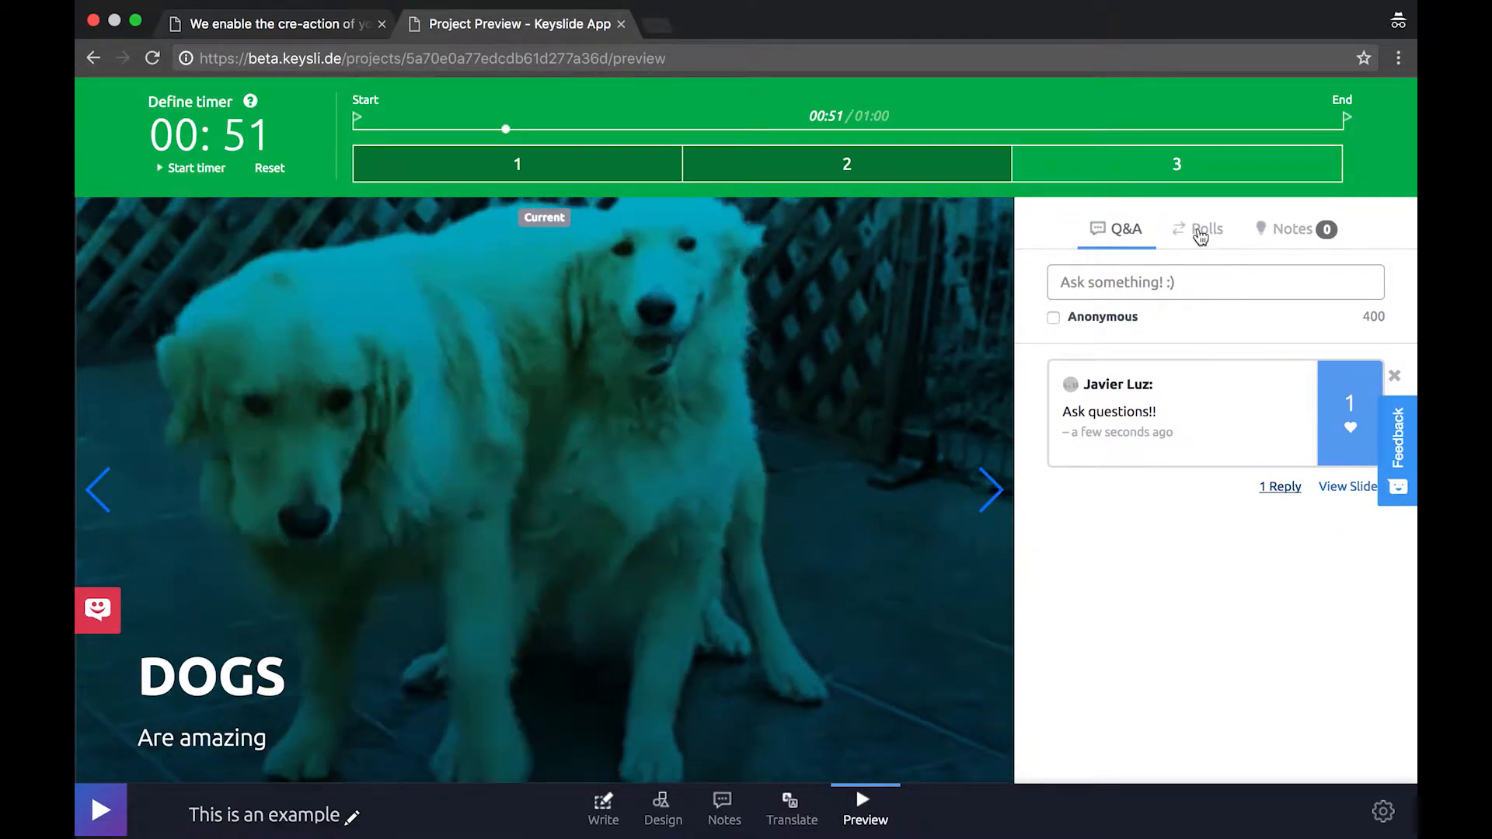
# Draft a new poll named 'Did you like this slide?' with choices Yes and No
pyautogui.click(1202, 232)
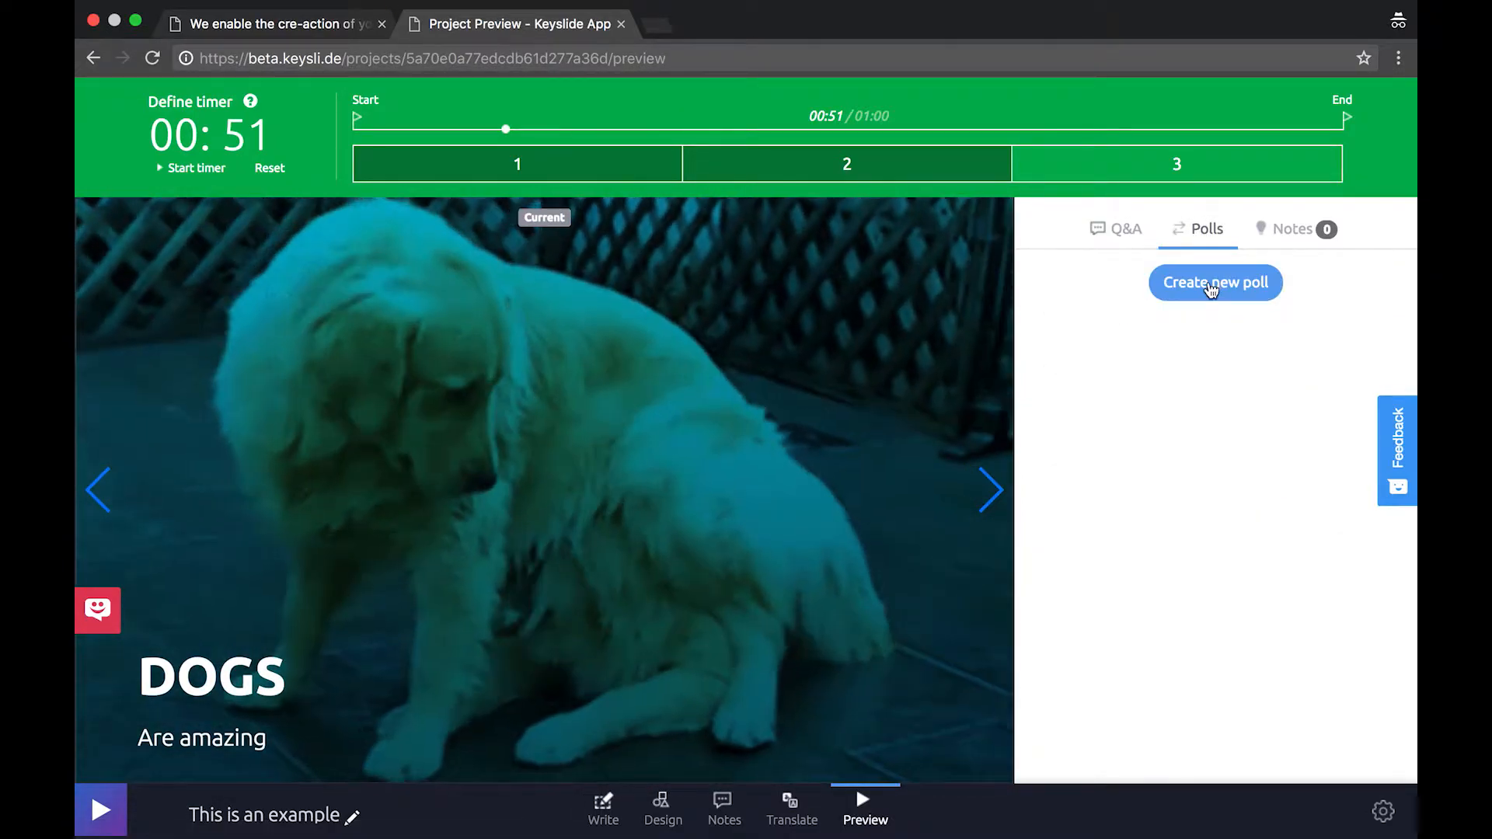
pyautogui.click(1212, 281)
pyautogui.click(1179, 301)
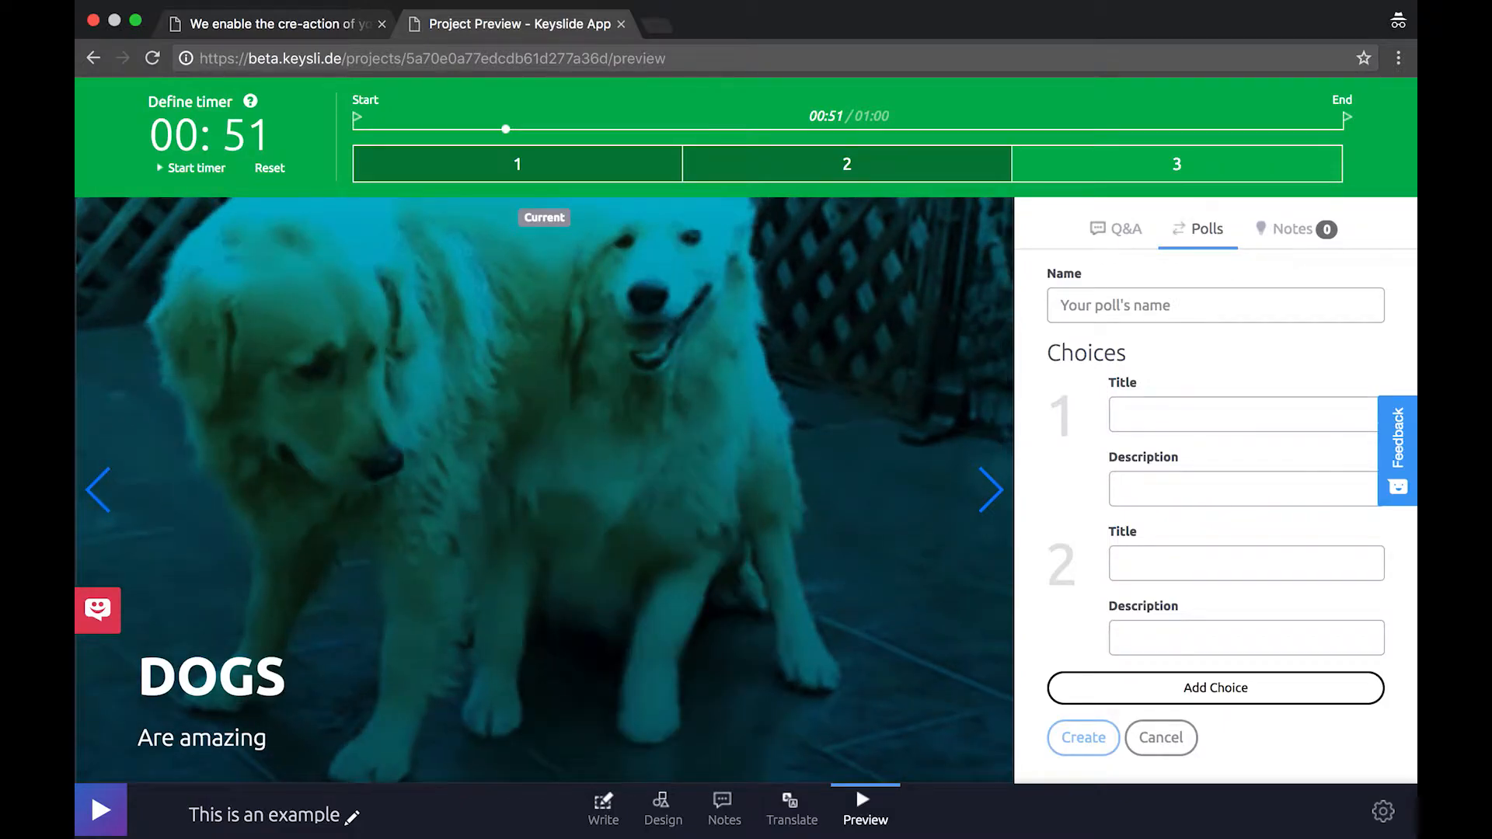
pyautogui.write('Did you like this slide?')
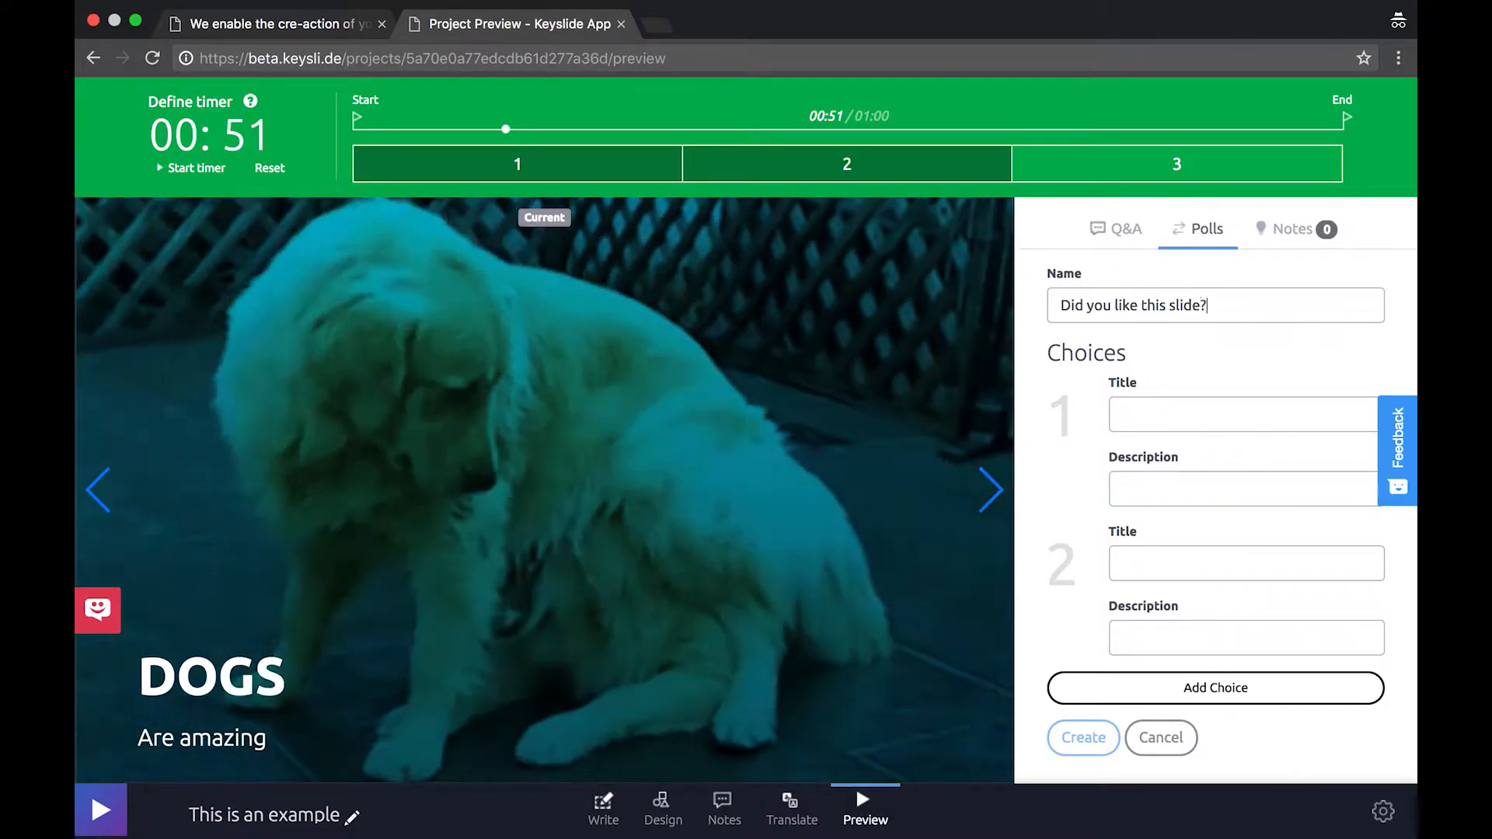
pyautogui.press('Tab')
pyautogui.write('Yes')
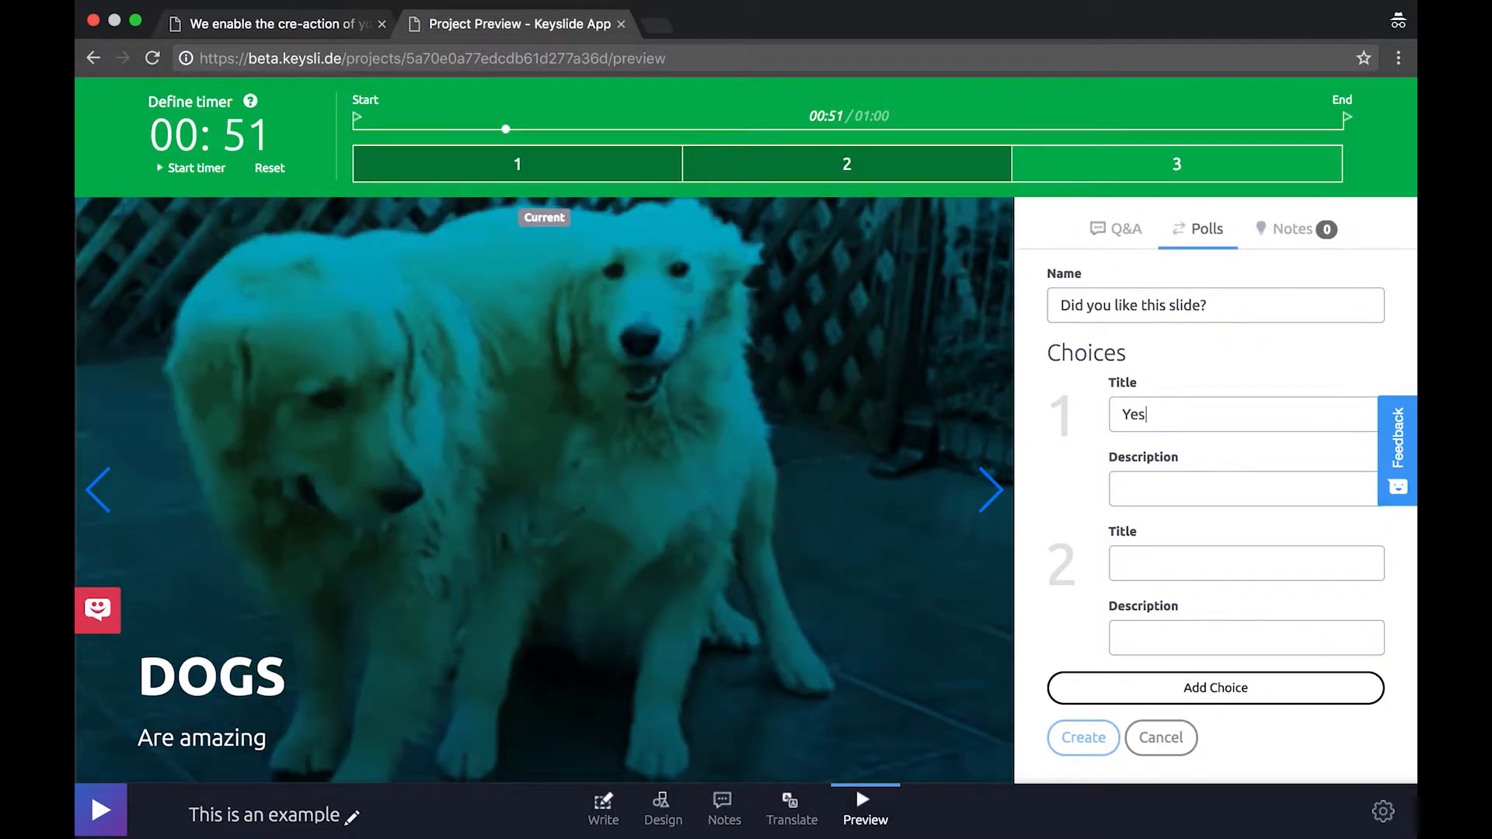
pyautogui.press('Tab')
pyautogui.write('No')
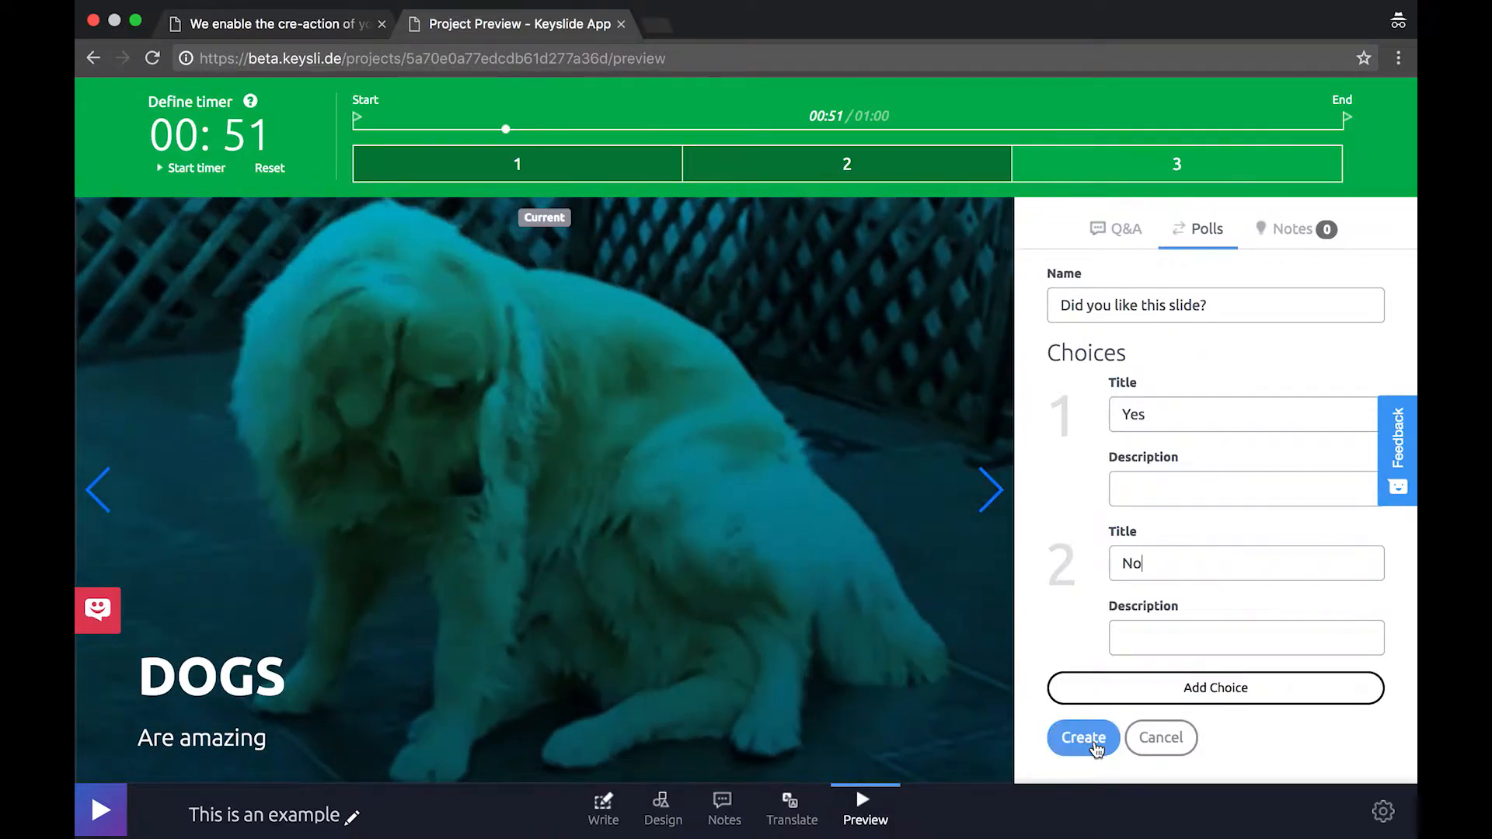
# Create the poll and cast a Yes vote in it
pyautogui.click(1091, 741)
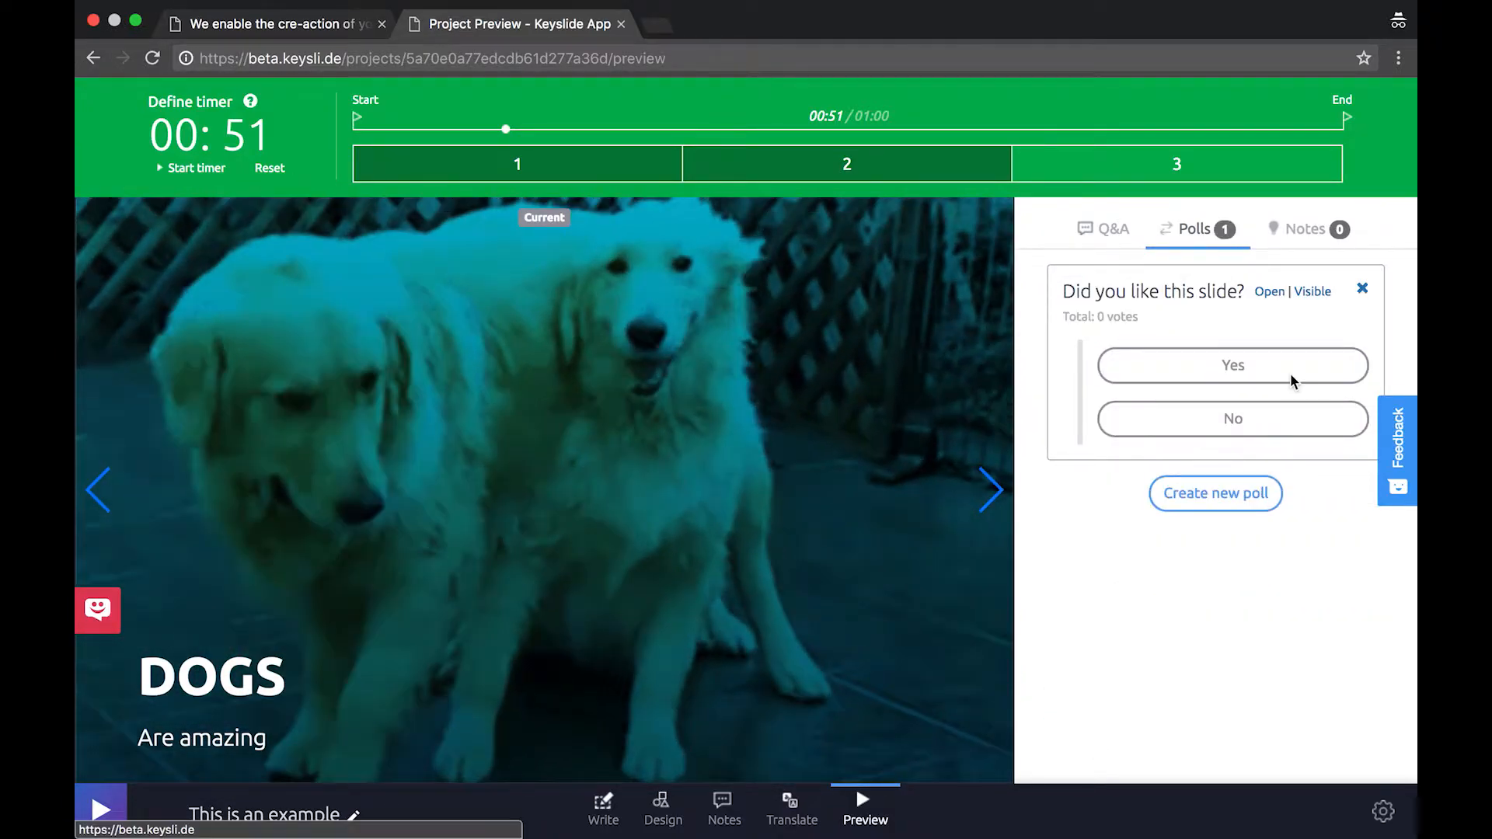
pyautogui.click(1208, 382)
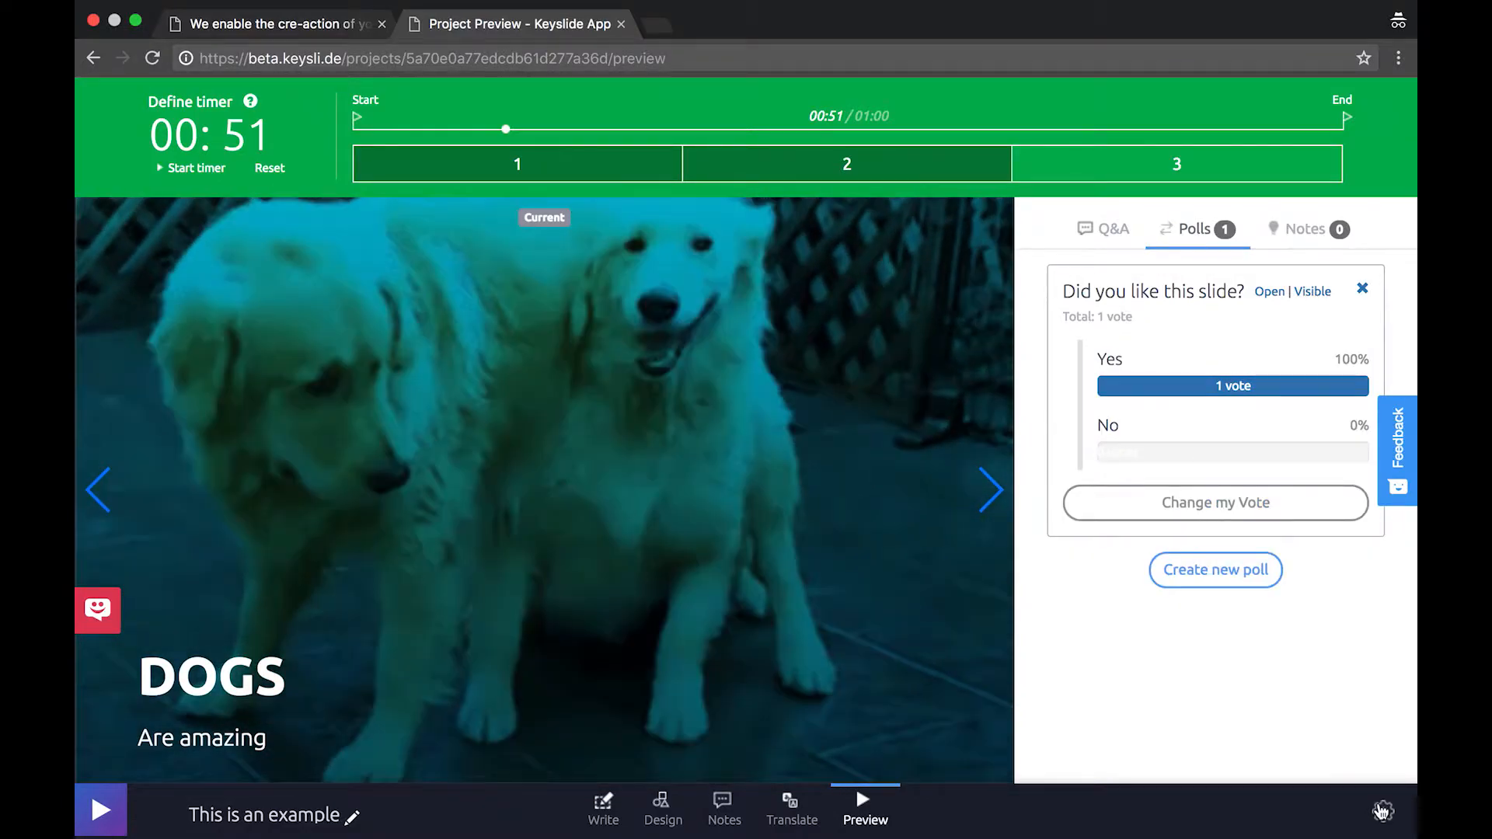
pyautogui.click(1382, 811)
pyautogui.click(1281, 753)
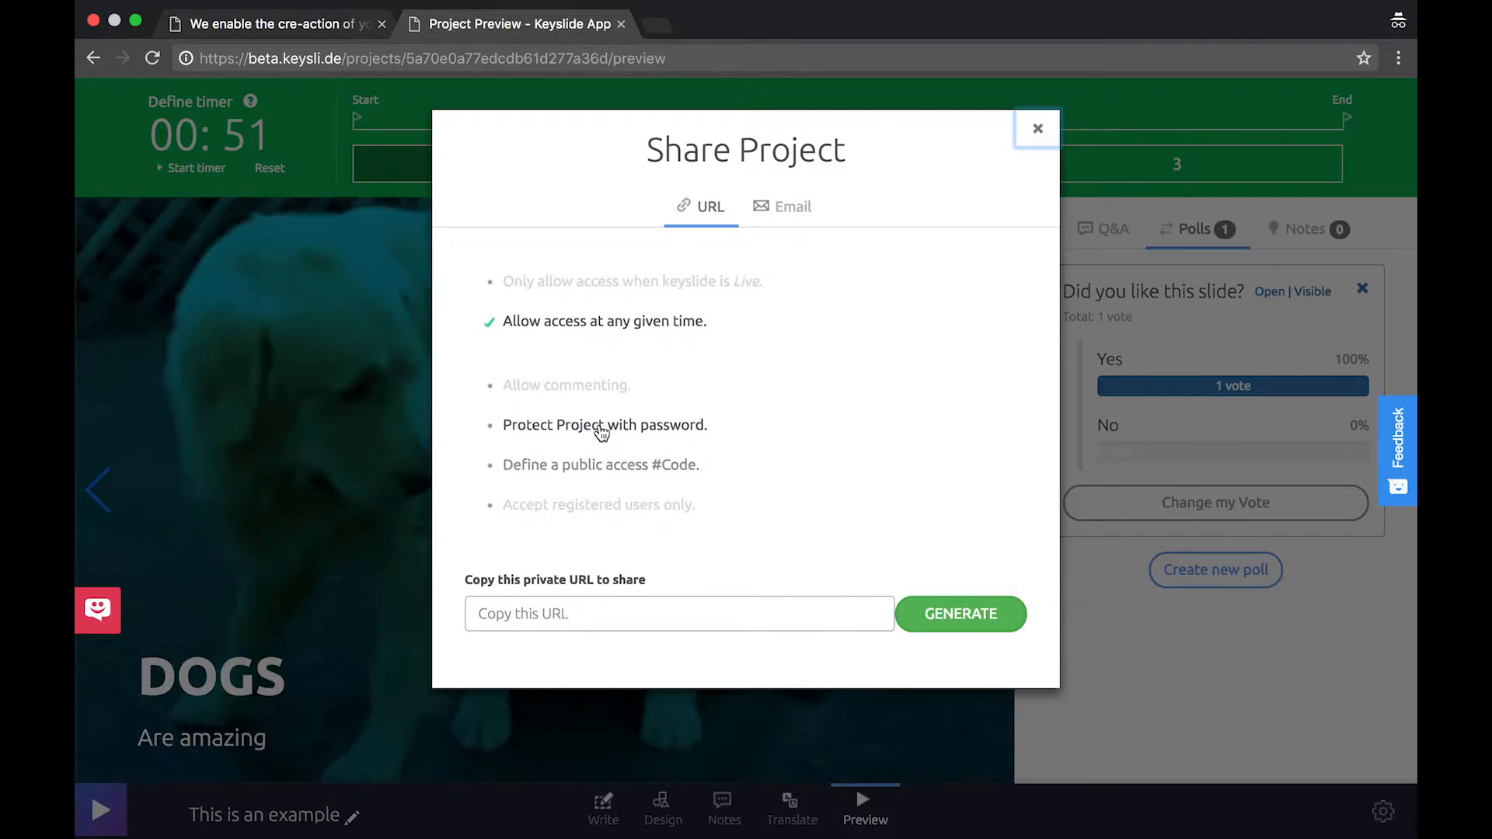
pyautogui.click(603, 428)
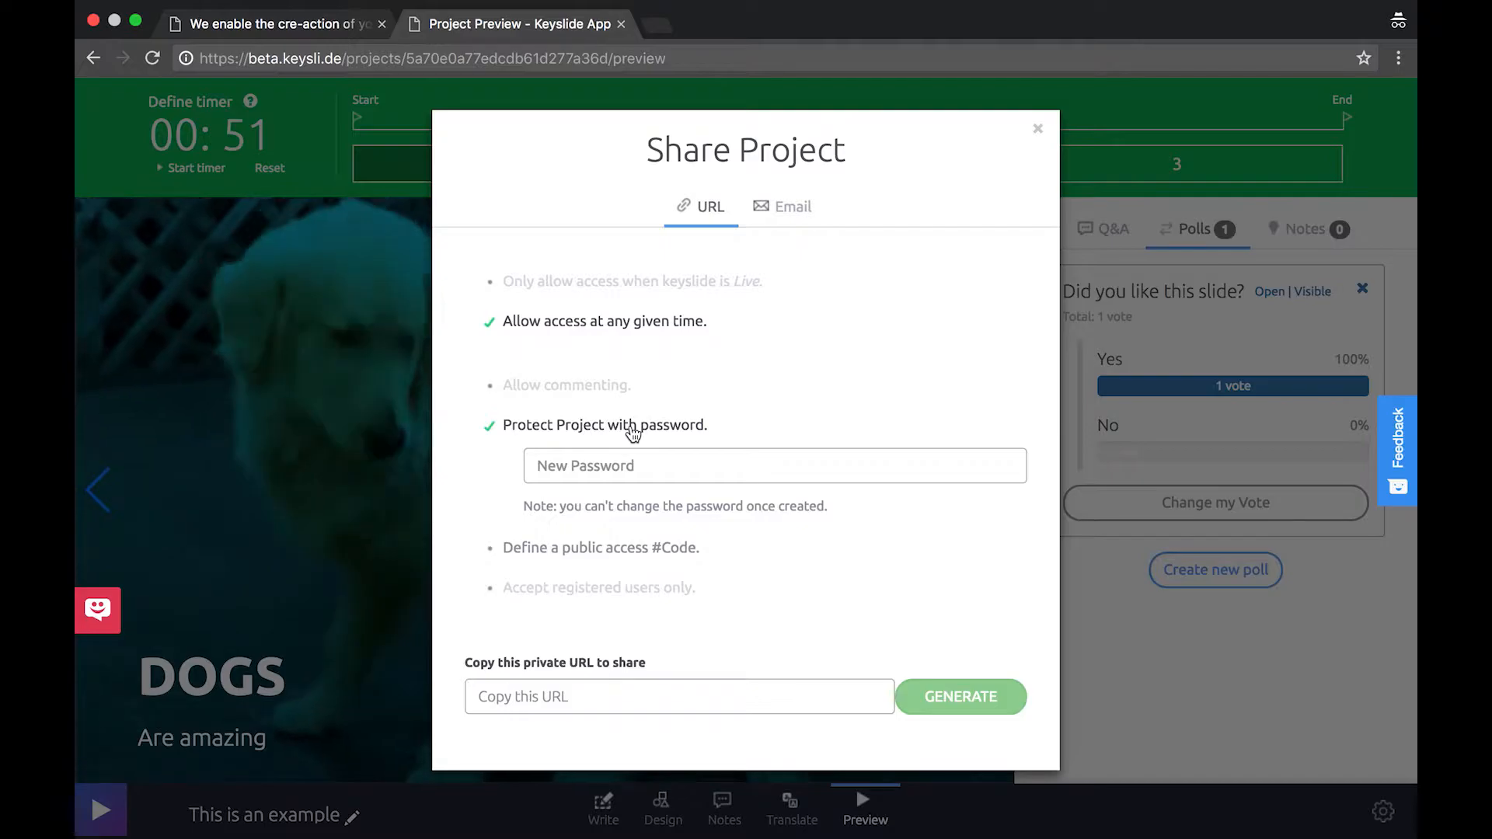
pyautogui.click(631, 426)
pyautogui.click(618, 466)
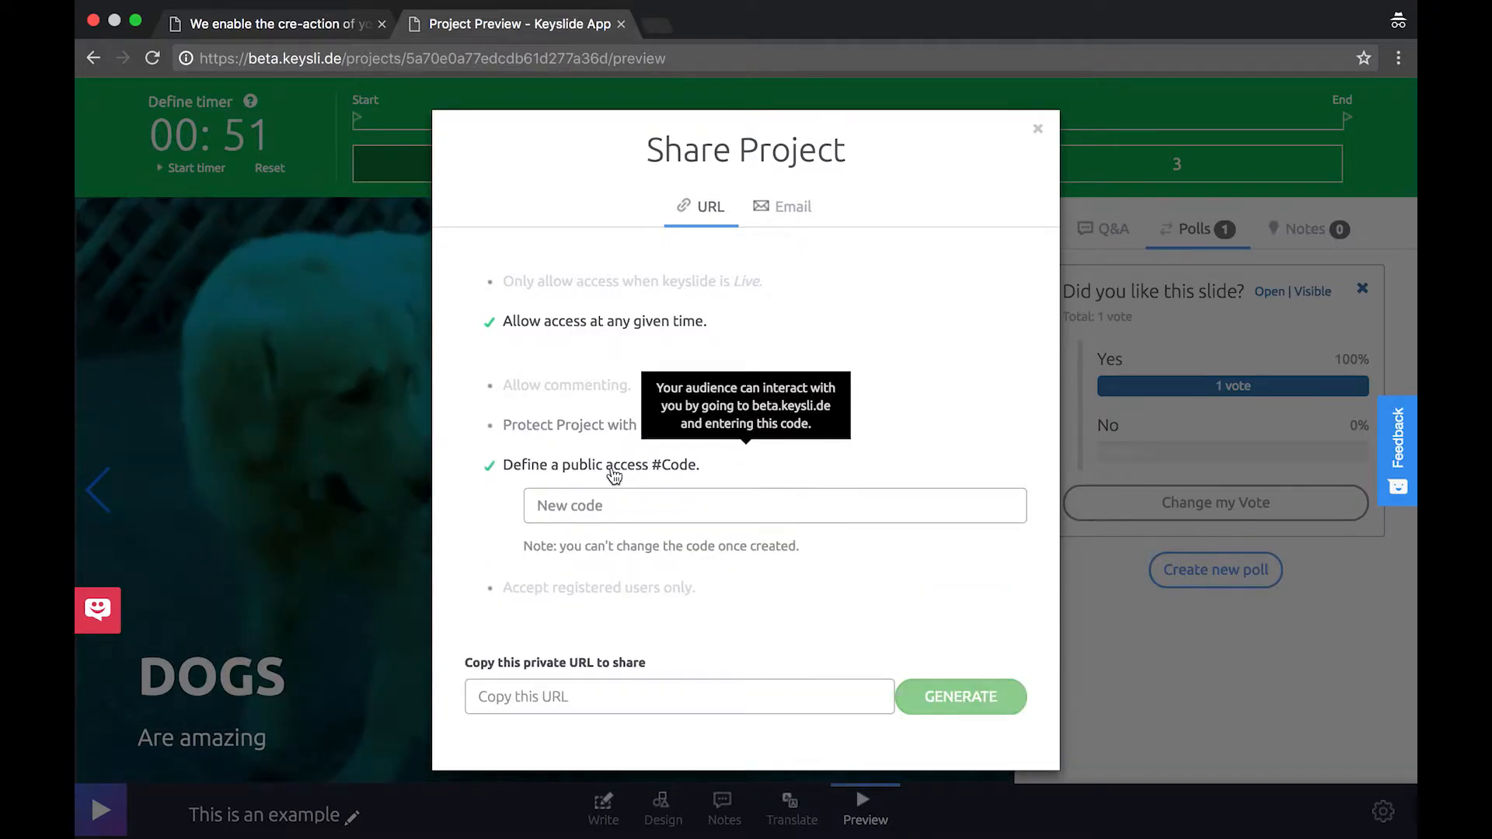
pyautogui.click(605, 505)
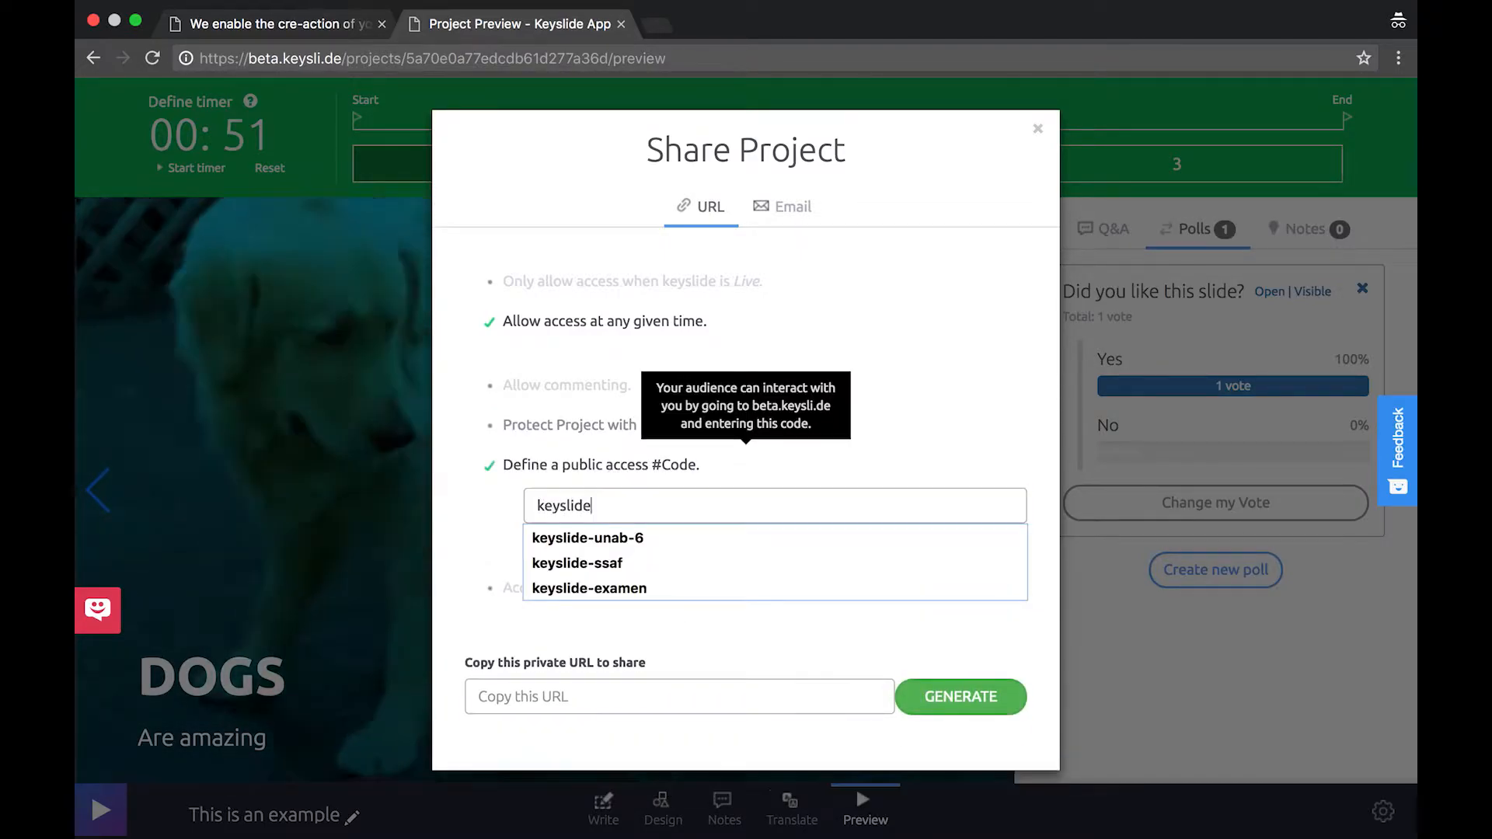
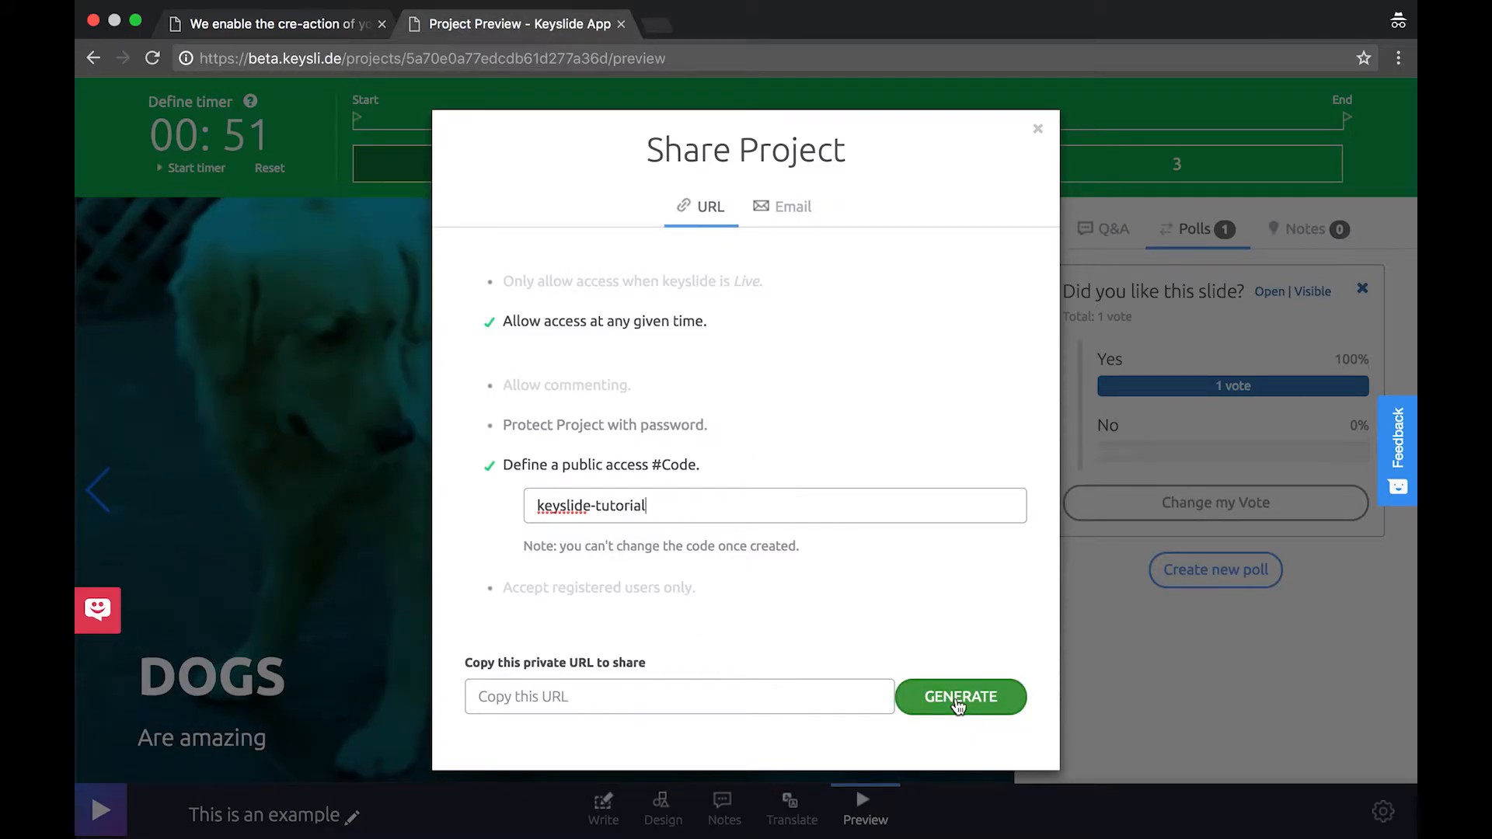
pyautogui.click(959, 703)
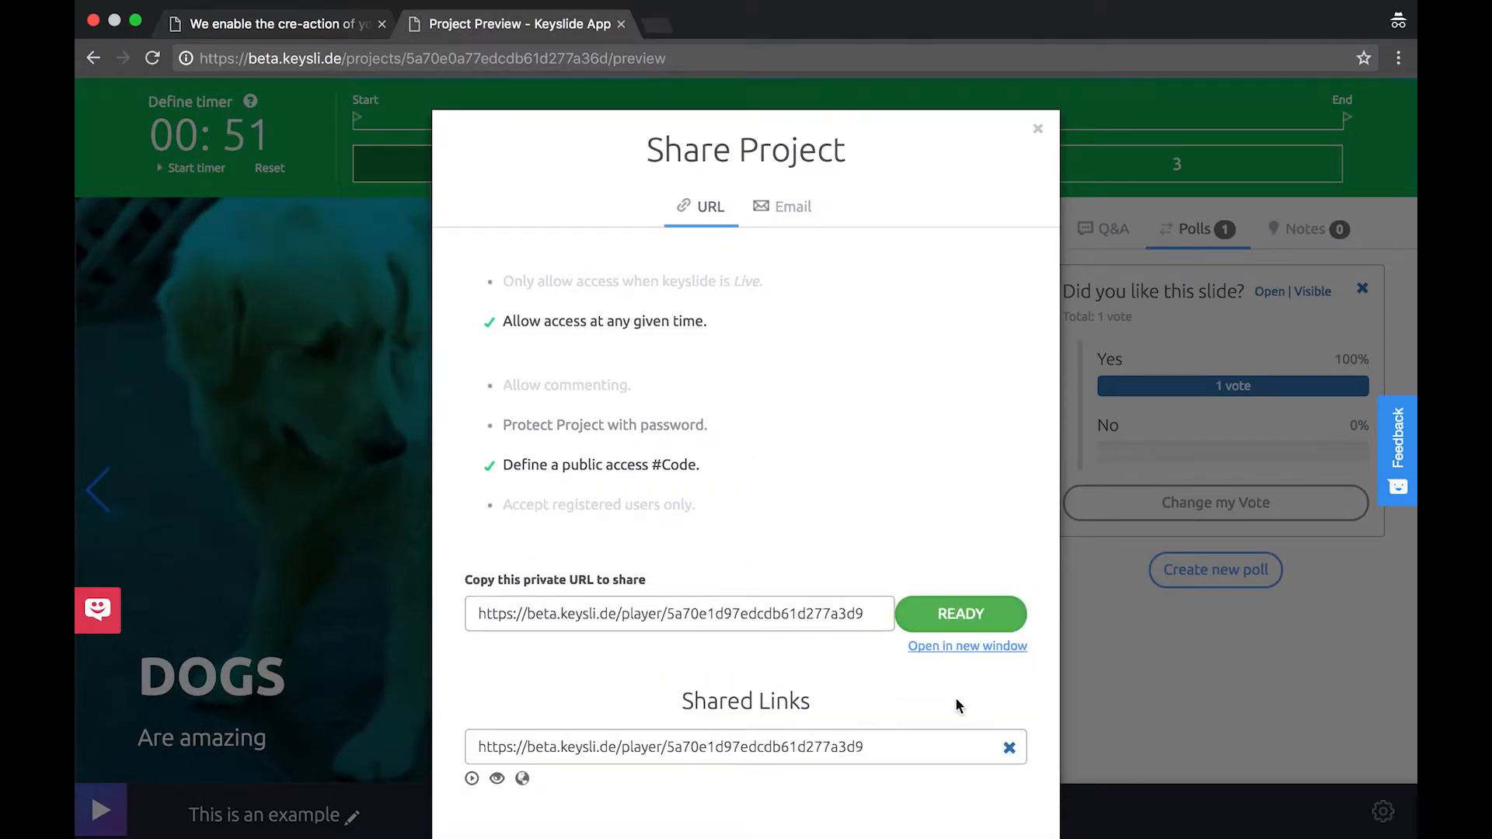
# Go to keysli.de in a new browser tab
pyautogui.hotkey('ctrl', 't')
pyautogui.write('keysli.de')
pyautogui.press('Return')
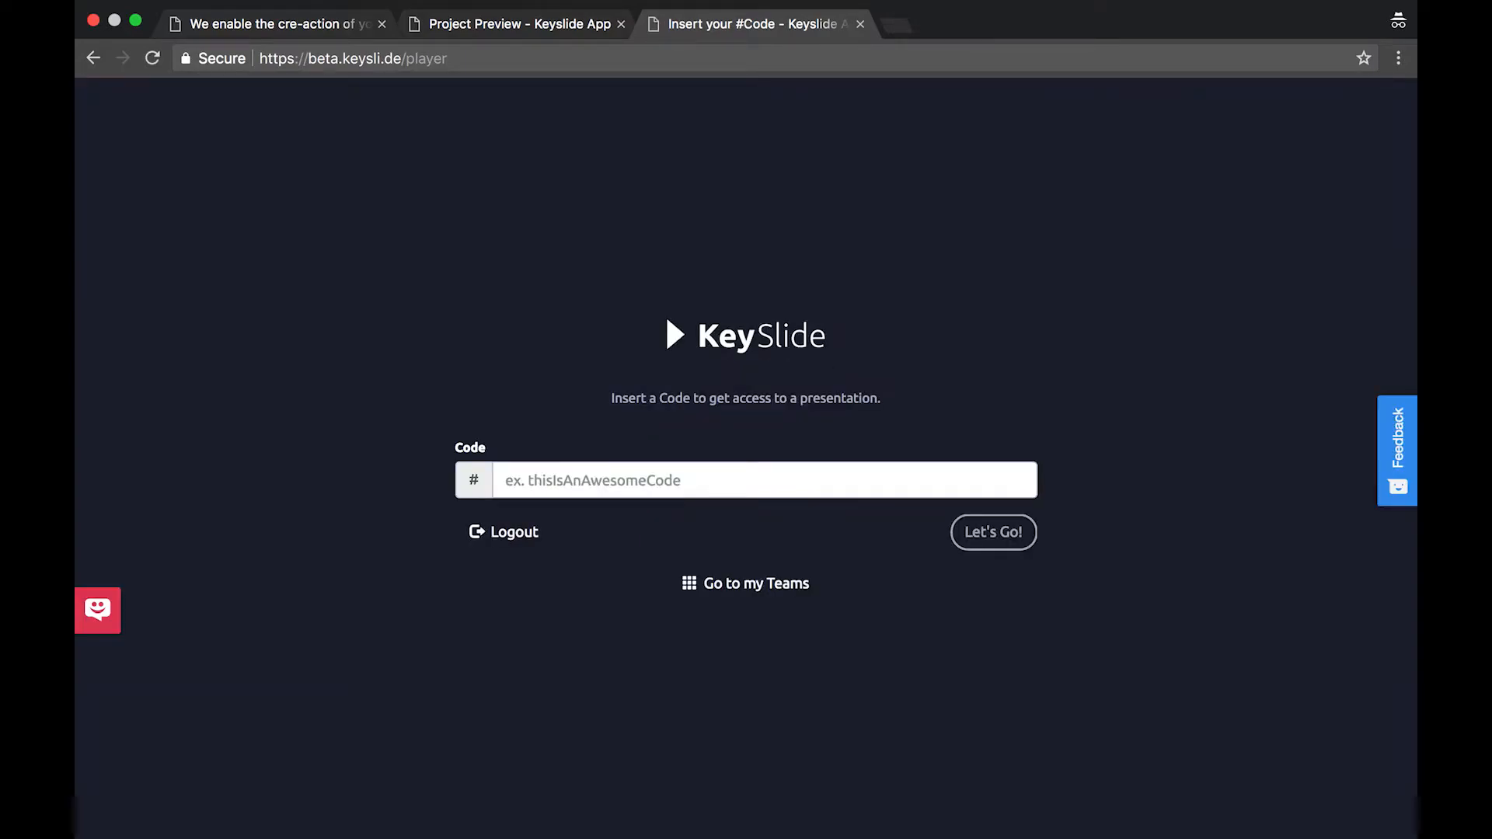
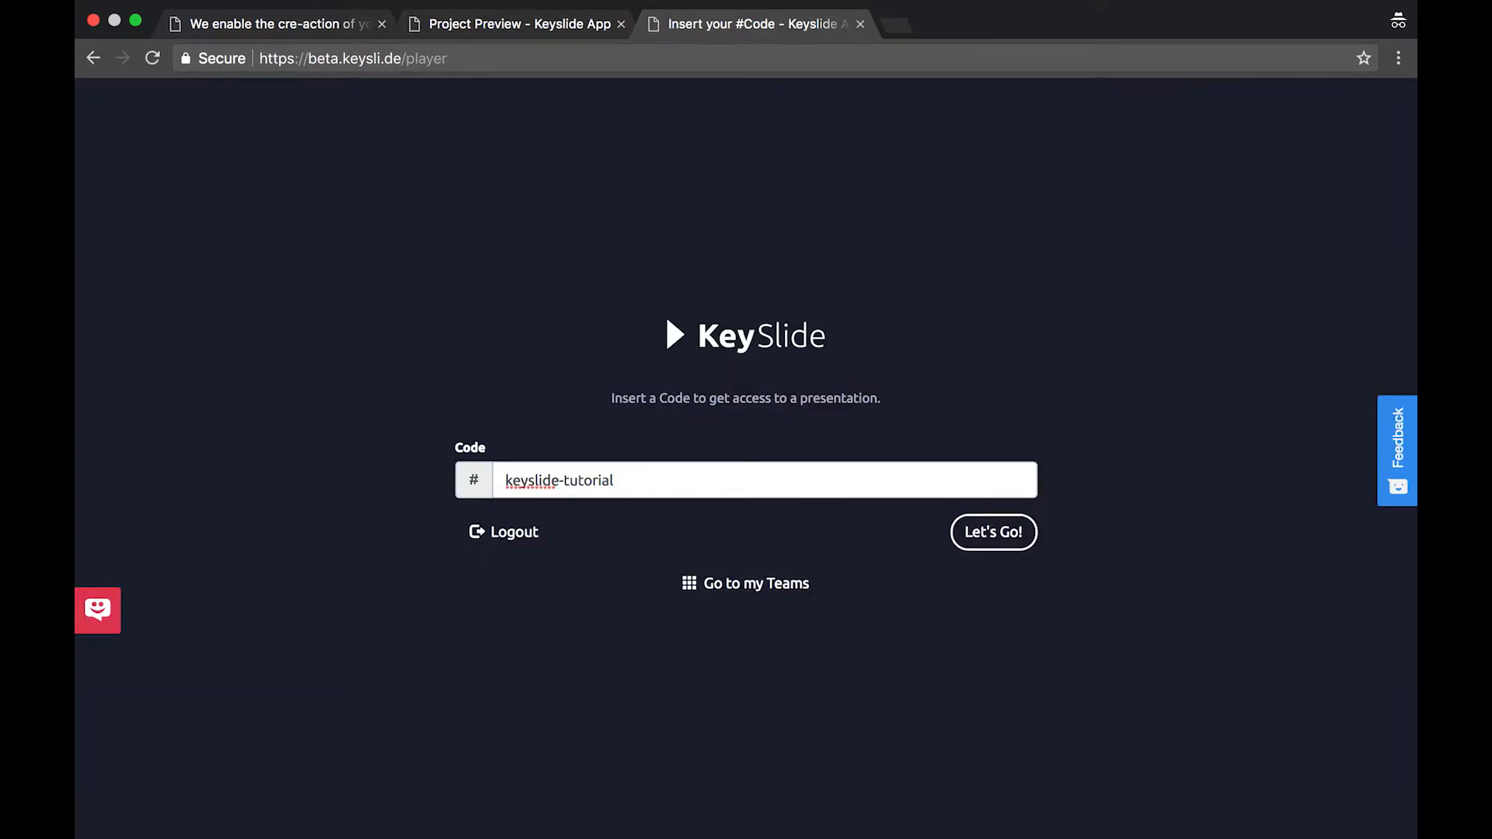
pyautogui.click(995, 533)
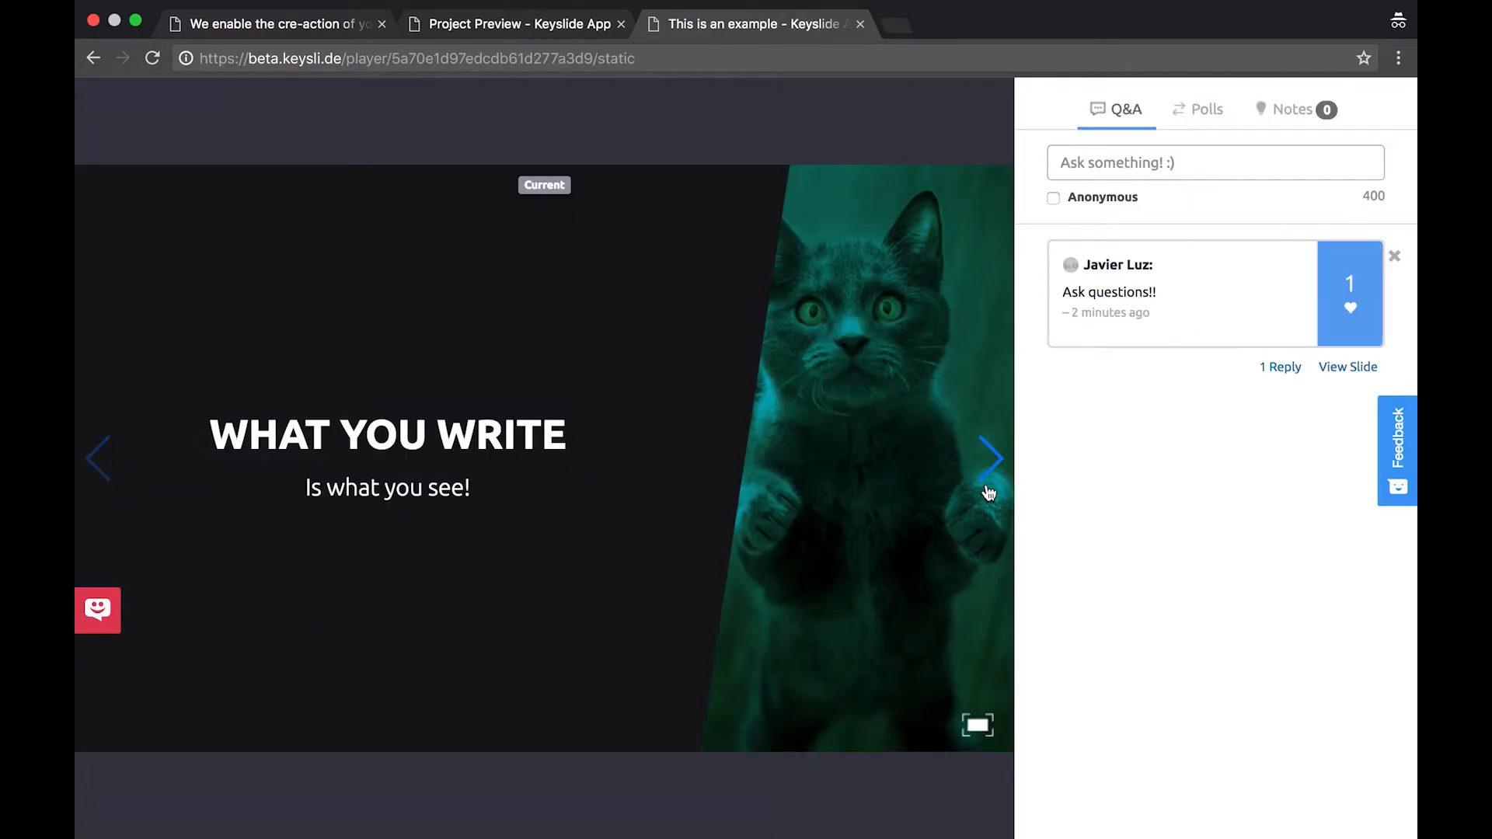
# Browse the player slides through to the video slide and back to Dogs
pyautogui.click(988, 459)
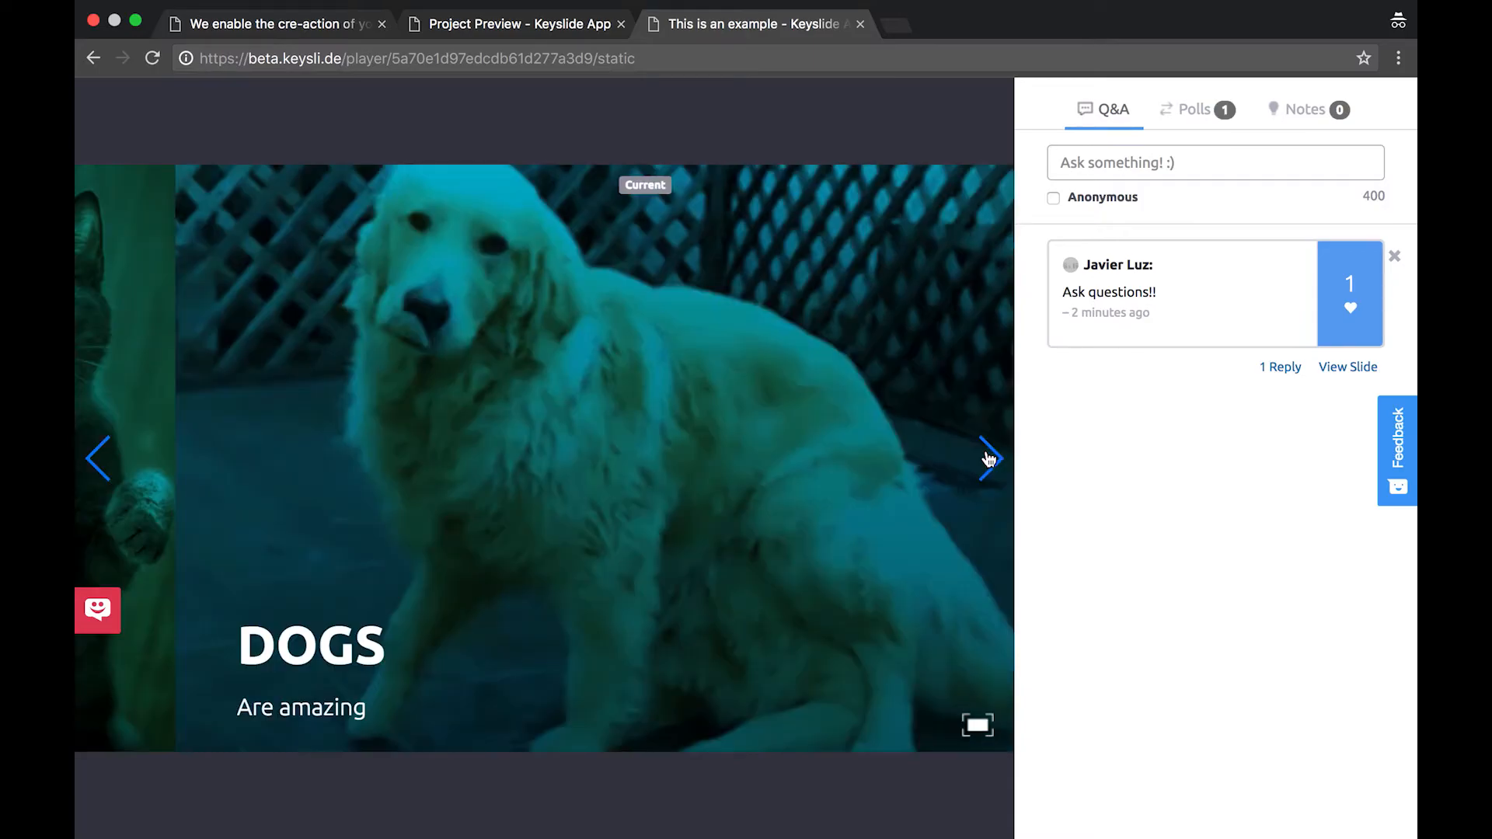
pyautogui.click(989, 458)
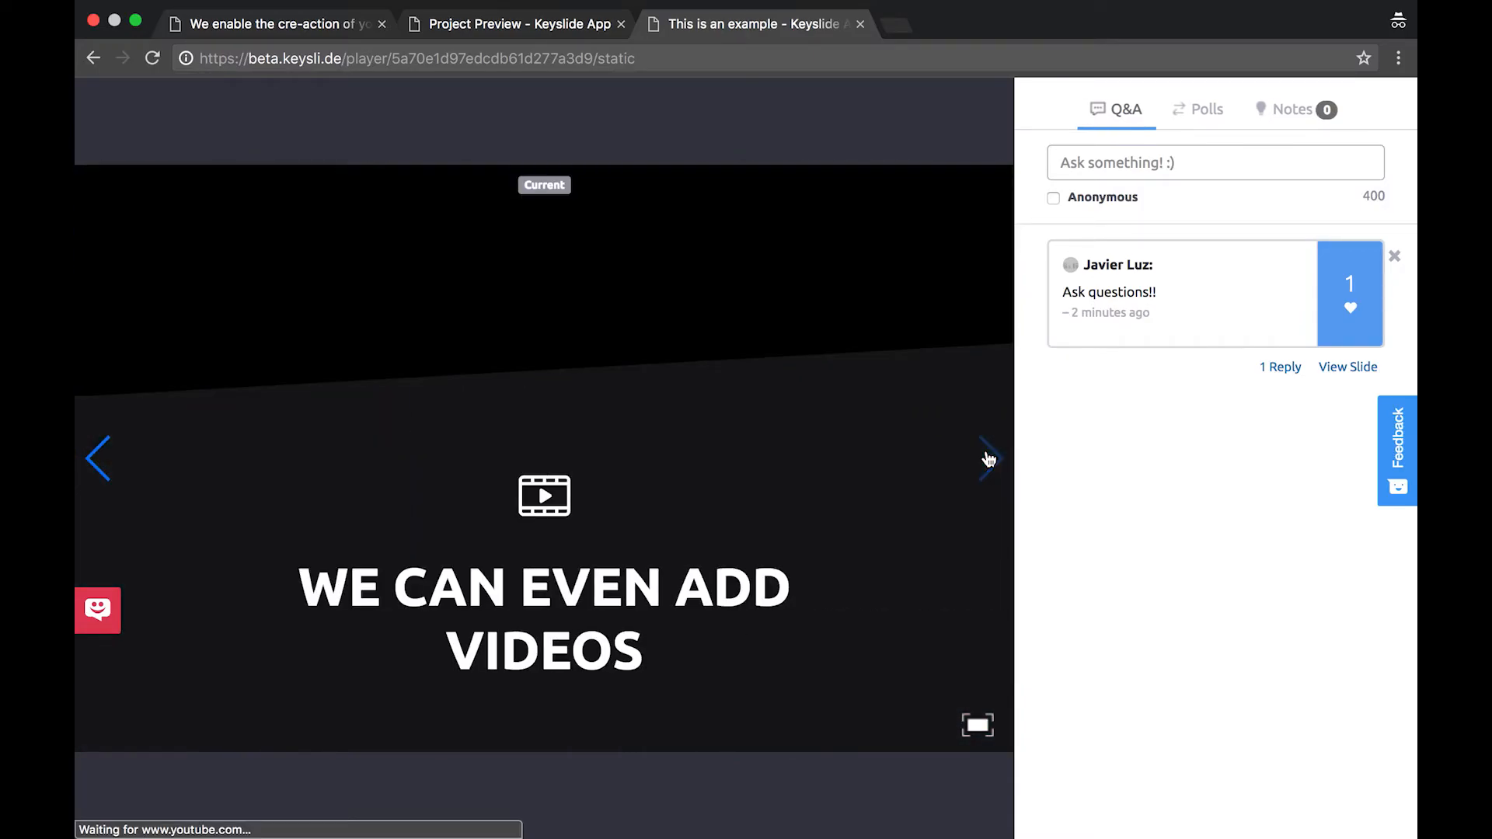
pyautogui.click(107, 470)
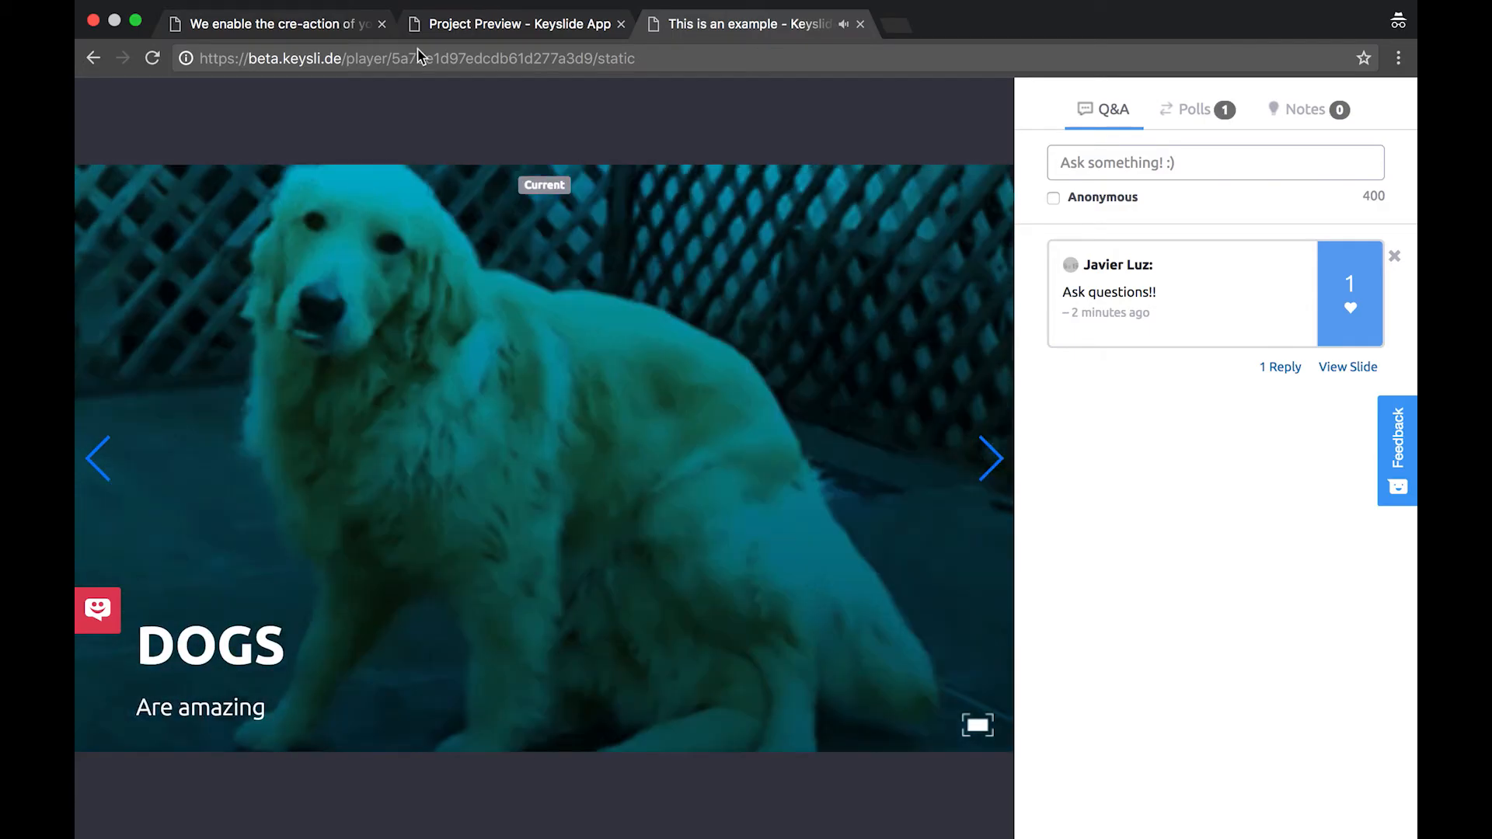
# Back in the Project Preview tab, copy the shared player link's URL
pyautogui.click(458, 25)
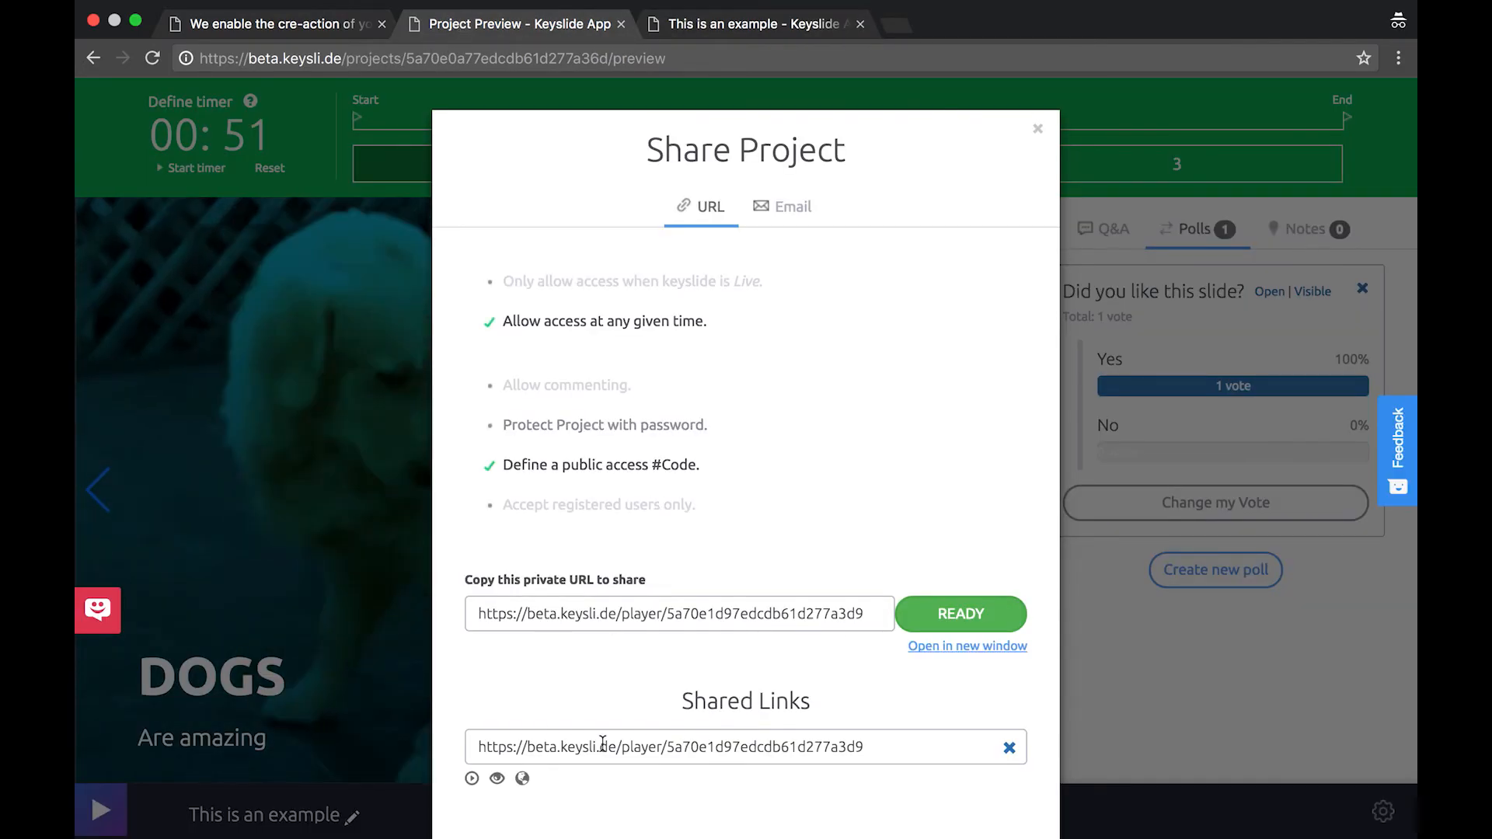
pyautogui.click(602, 746)
pyautogui.rightClick(603, 745)
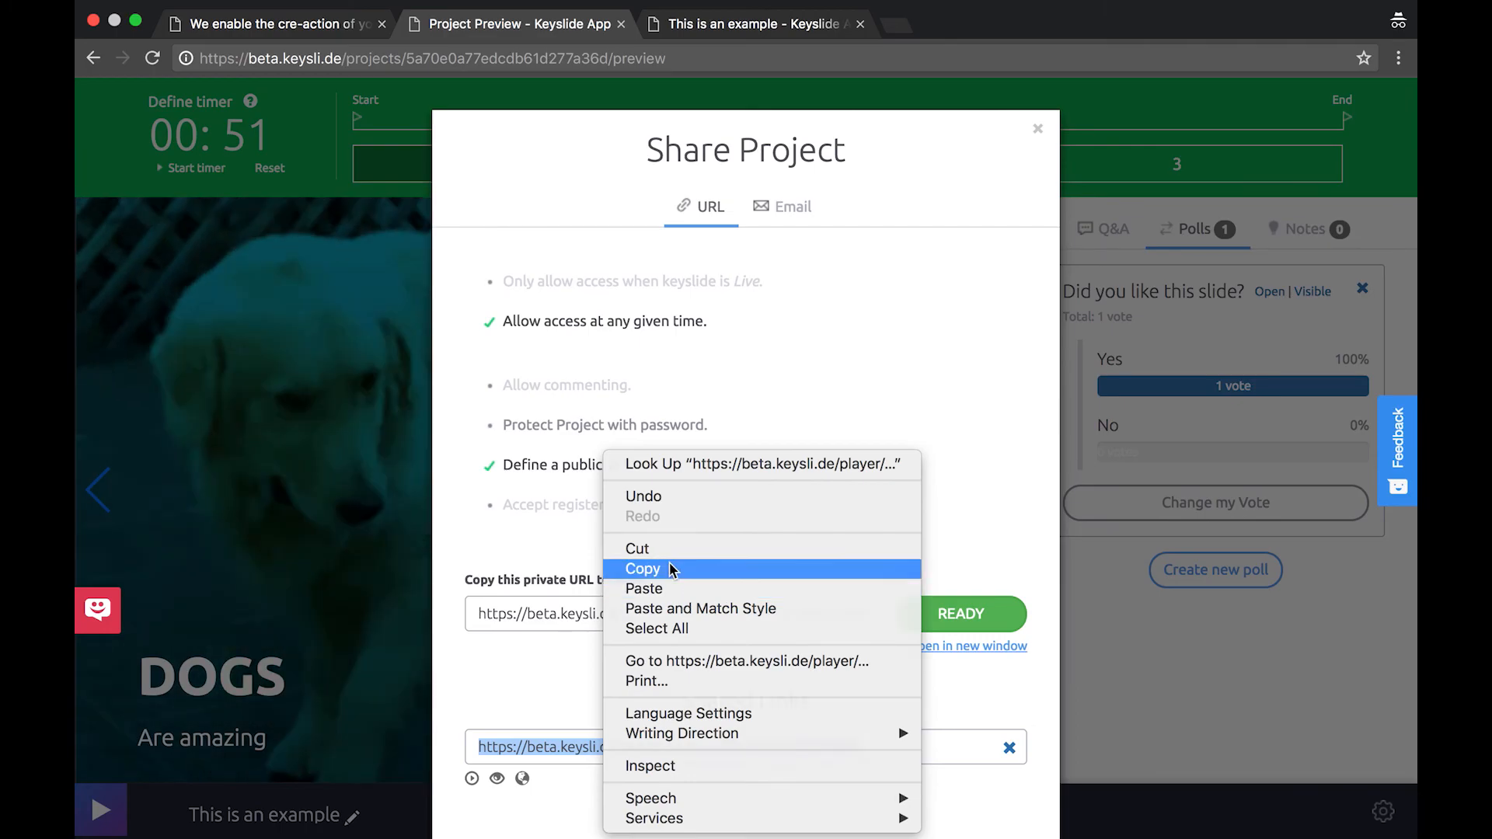